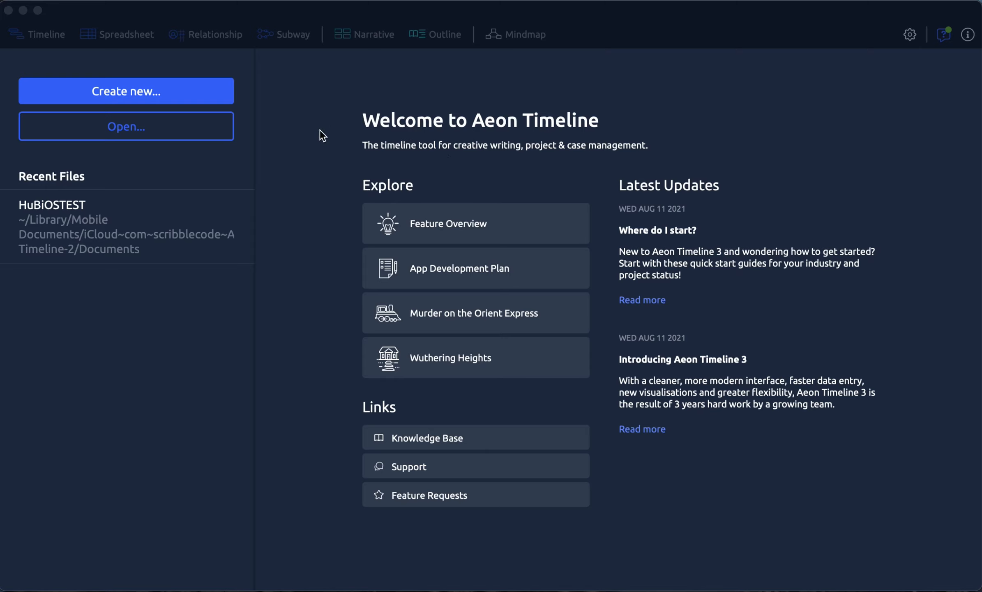
Step: Create a new timeline from the Fiction Novel template, starting from scratch, and mute the tutorial
click(145, 92)
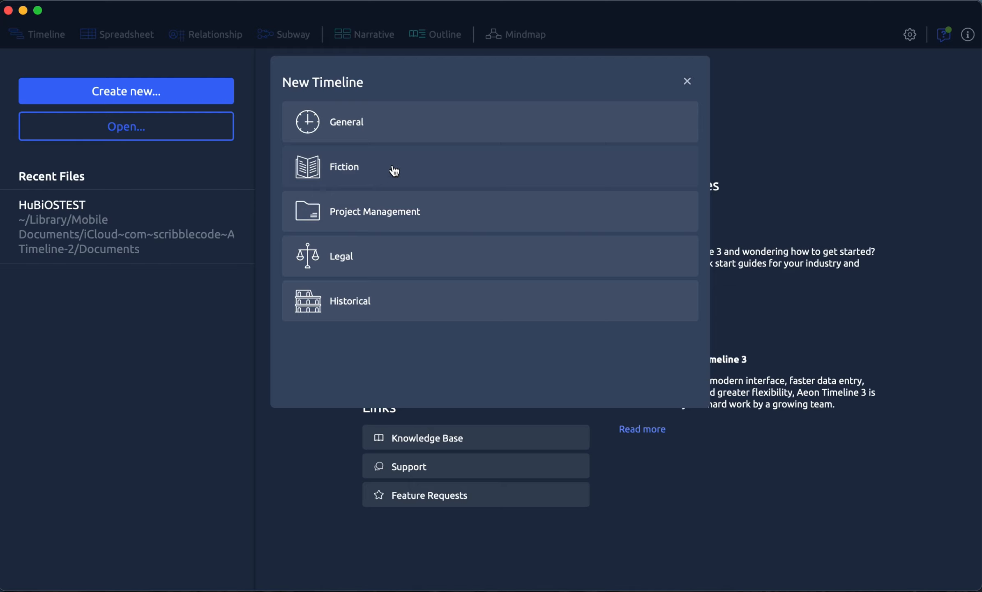
click(365, 173)
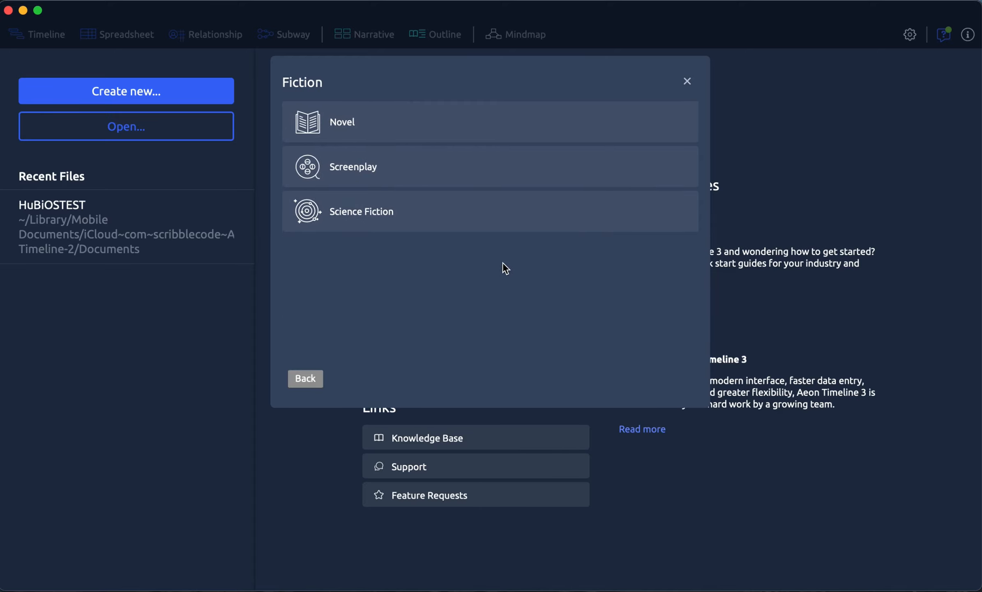
click(401, 131)
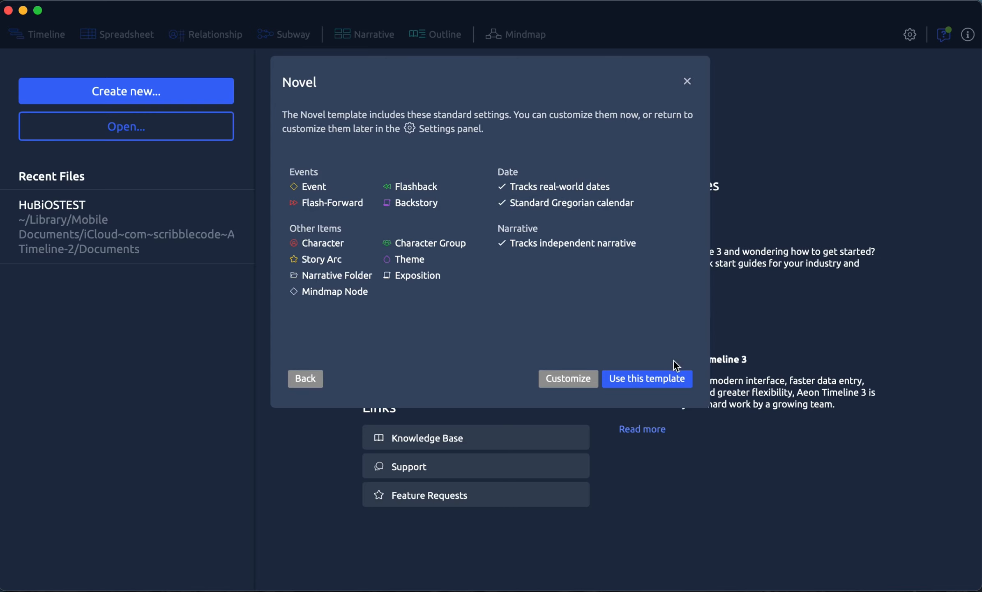
click(645, 377)
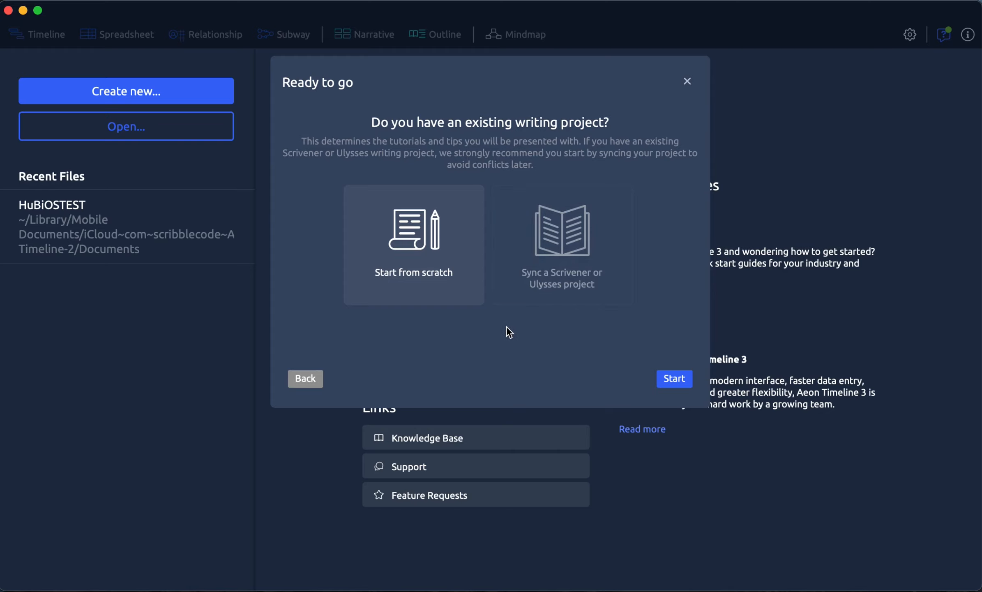
click(675, 379)
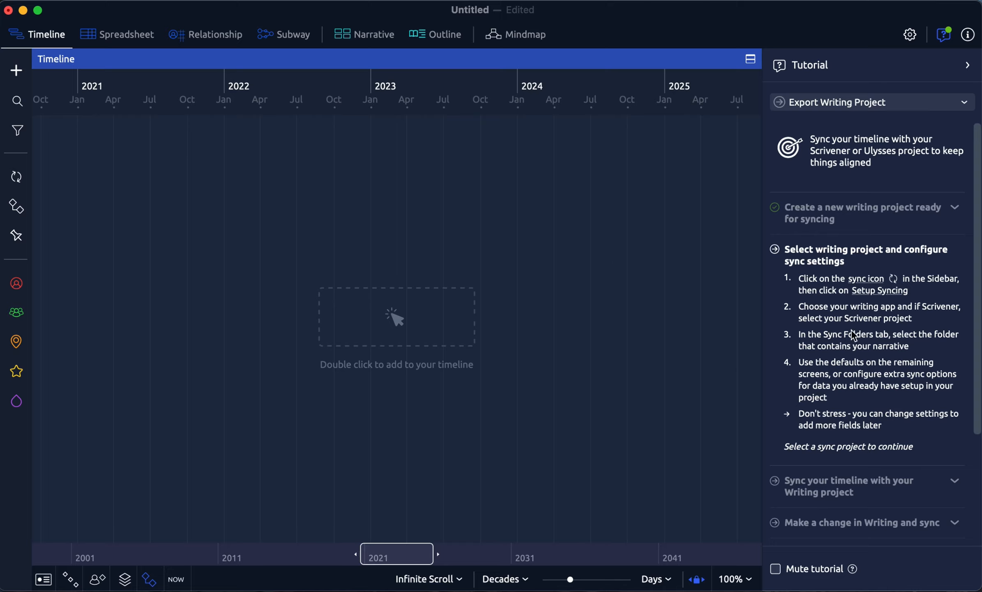
click(776, 569)
click(611, 199)
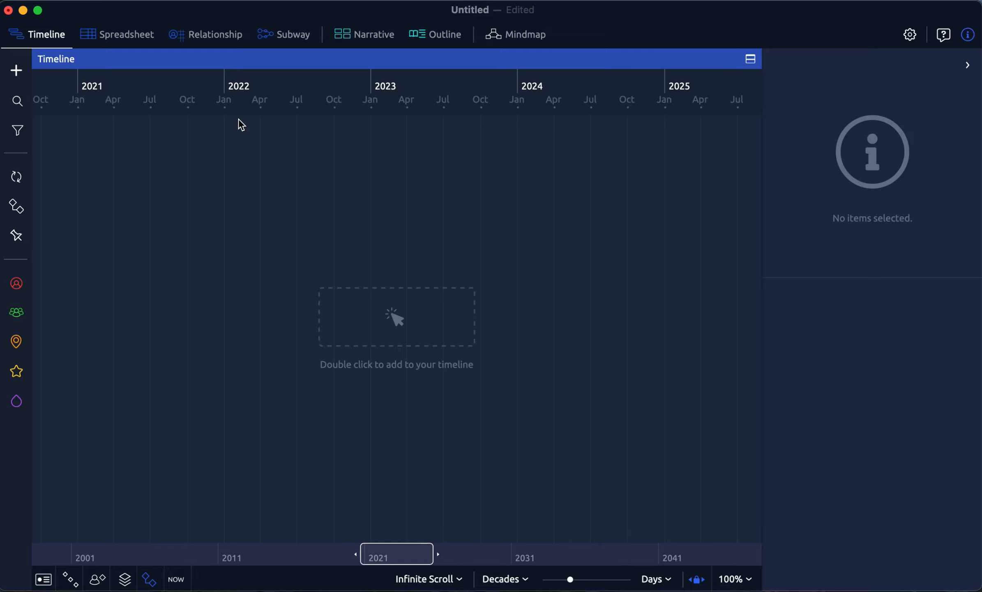
Step: Add an event at early January 2022 on the timeline, titled with the victim's name followed by "wird erstochen"
double_click(225, 147)
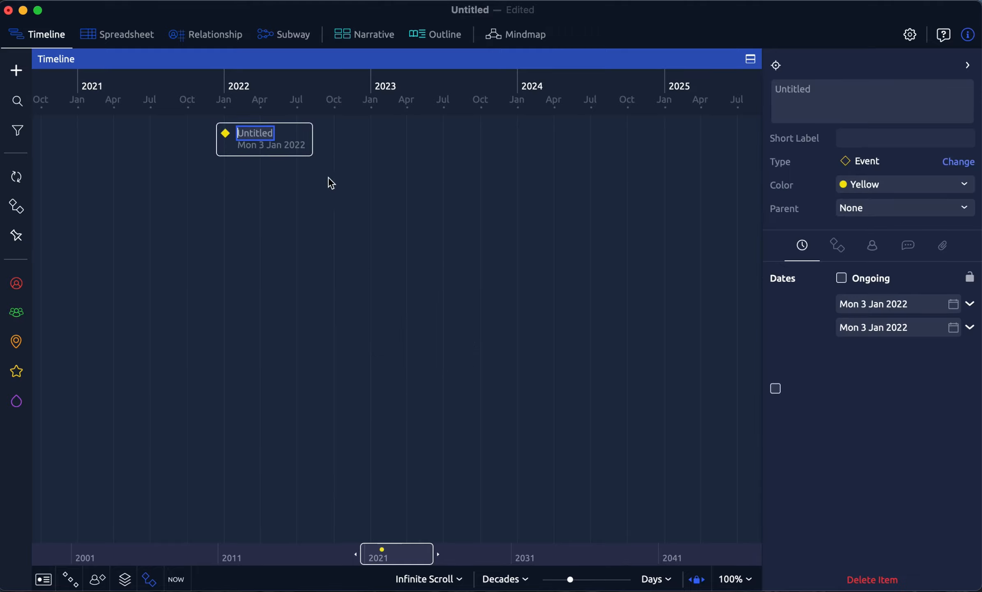
click(844, 95)
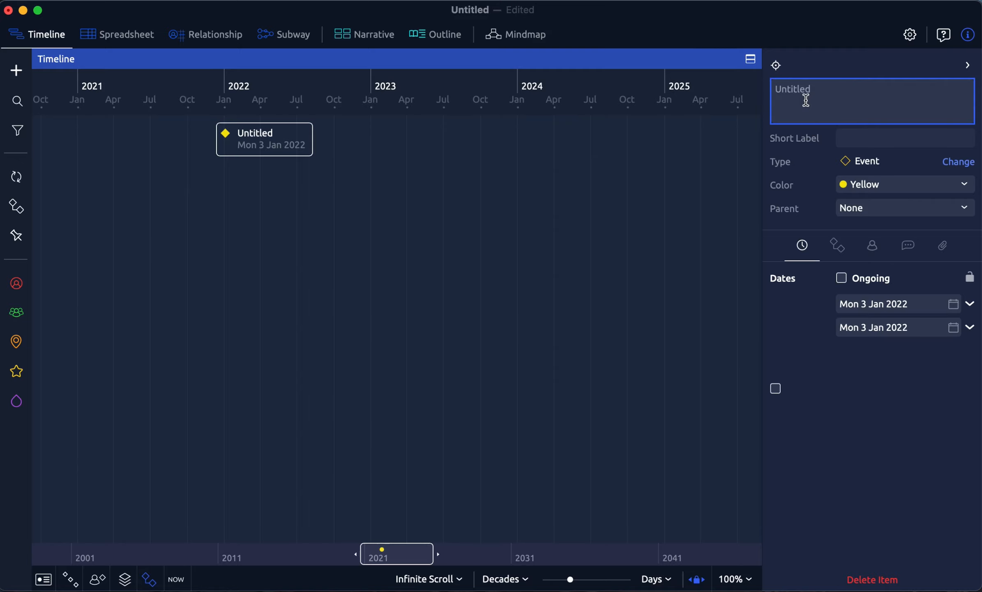
text(Mr. Smith wird erstochen)
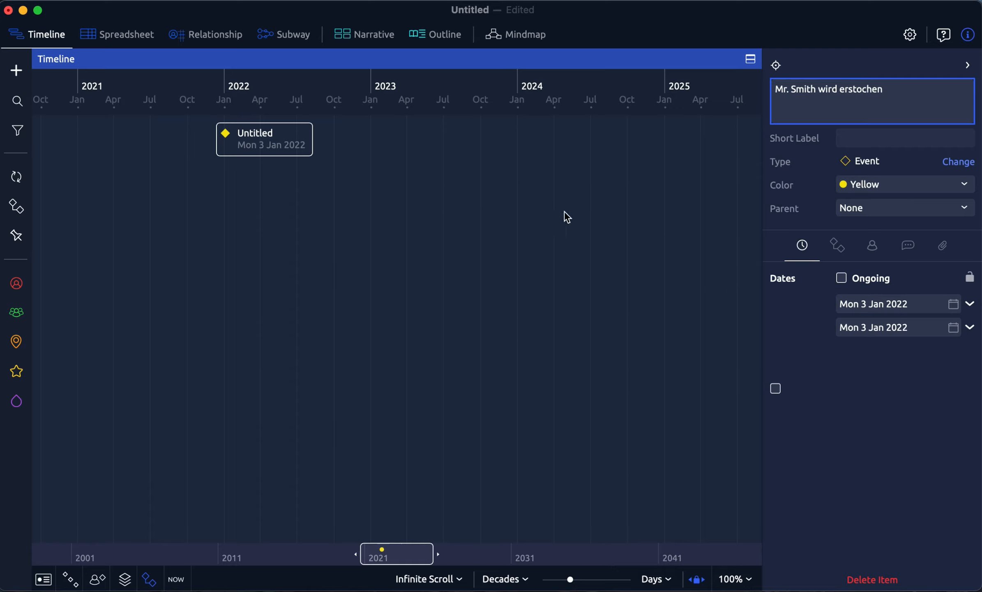
Step: Set the event's start date to Sat 1 Jan 2022 and its date precision to Time
click(954, 305)
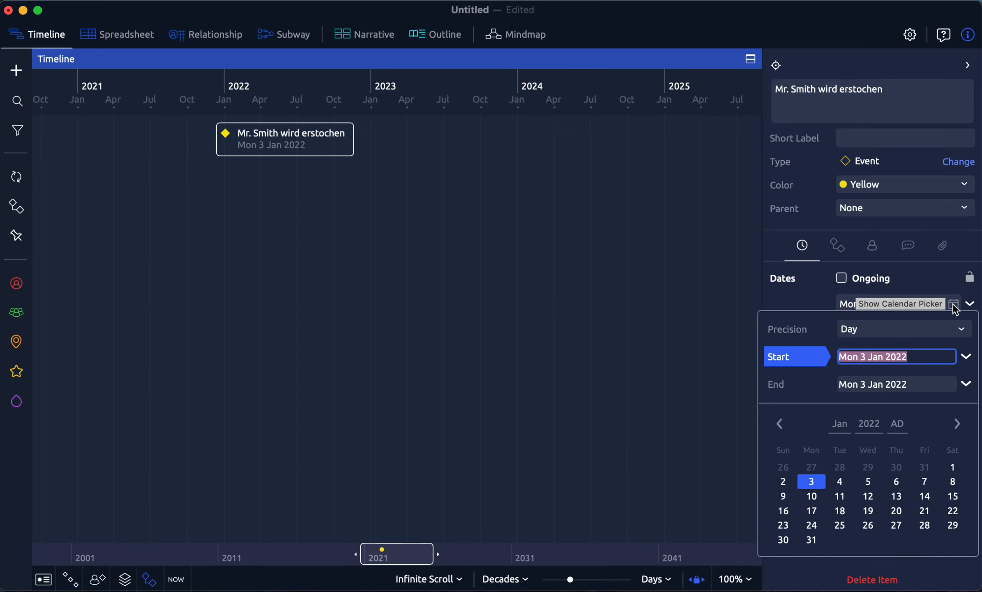
click(953, 467)
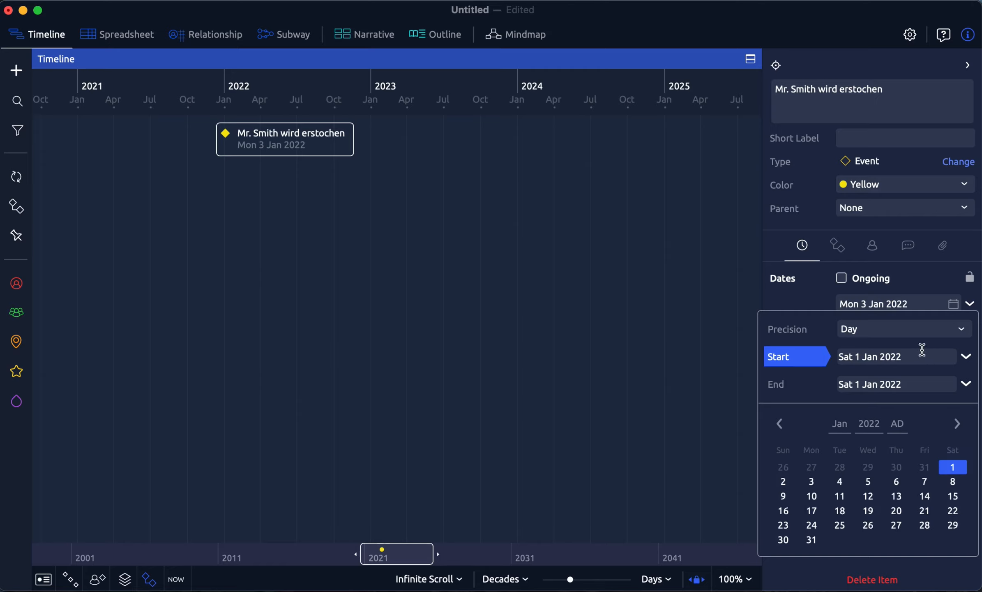
click(960, 330)
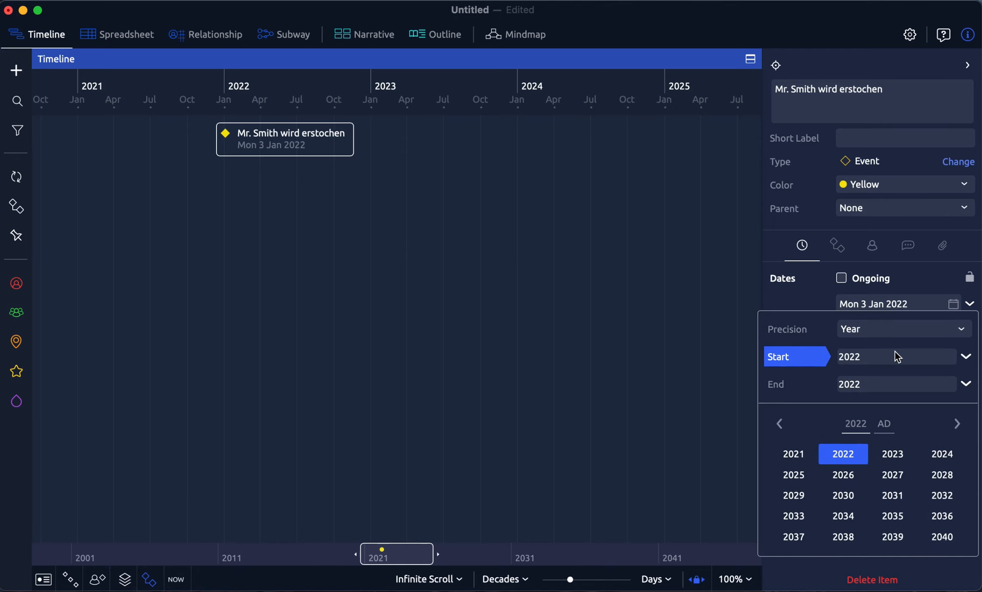
click(919, 335)
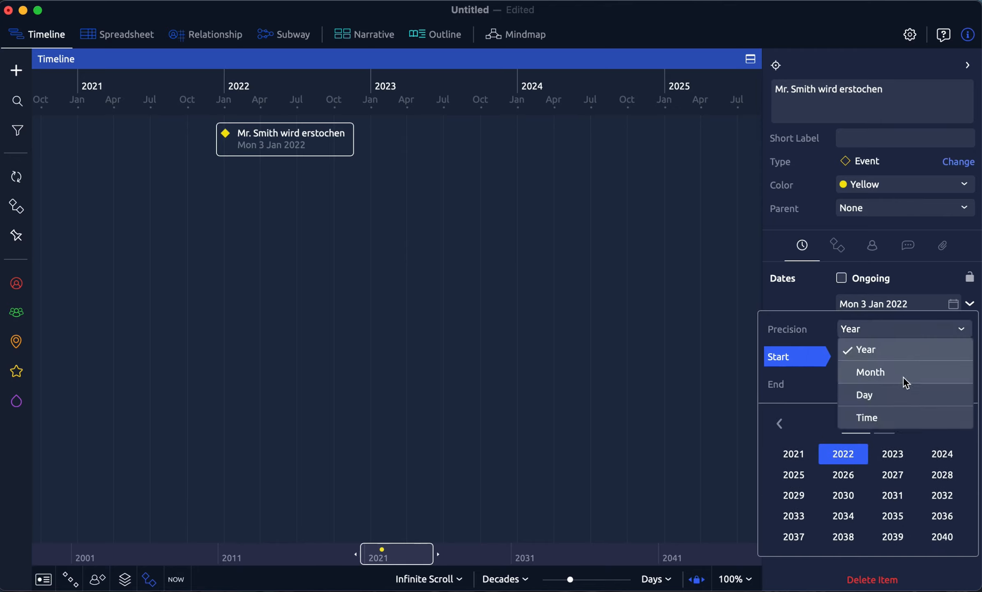
click(904, 376)
click(911, 335)
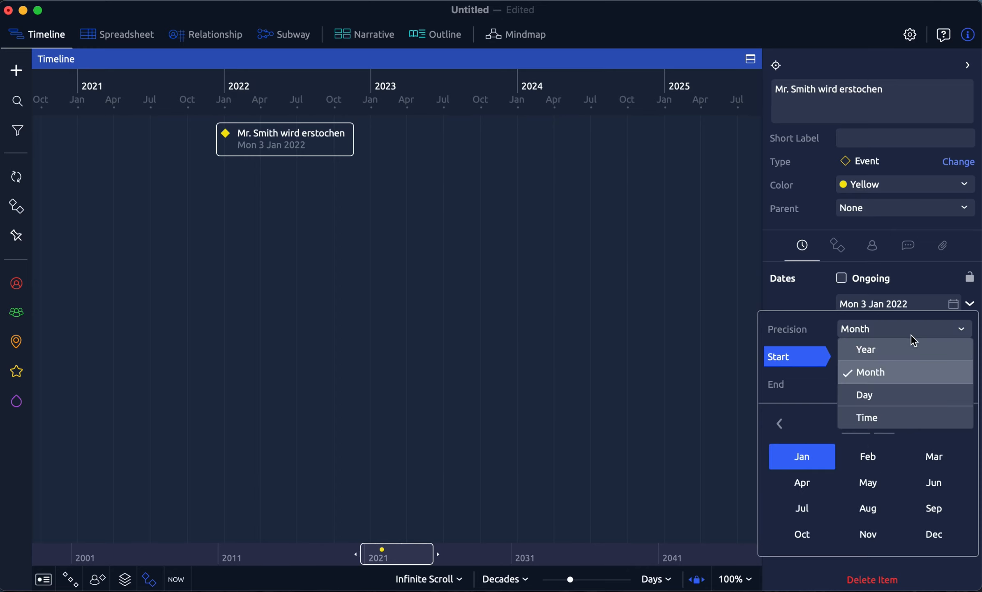
click(886, 416)
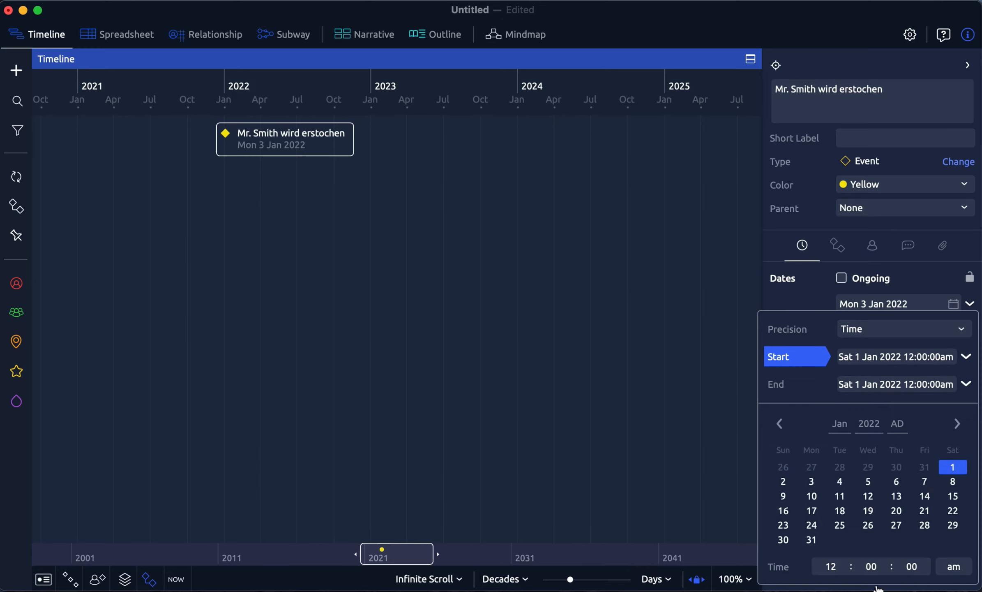
Step: Set the event's start time to 12:01:30 am and apply the date settings
double_click(848, 568)
text(00)
click(884, 568)
key(BackSpace)
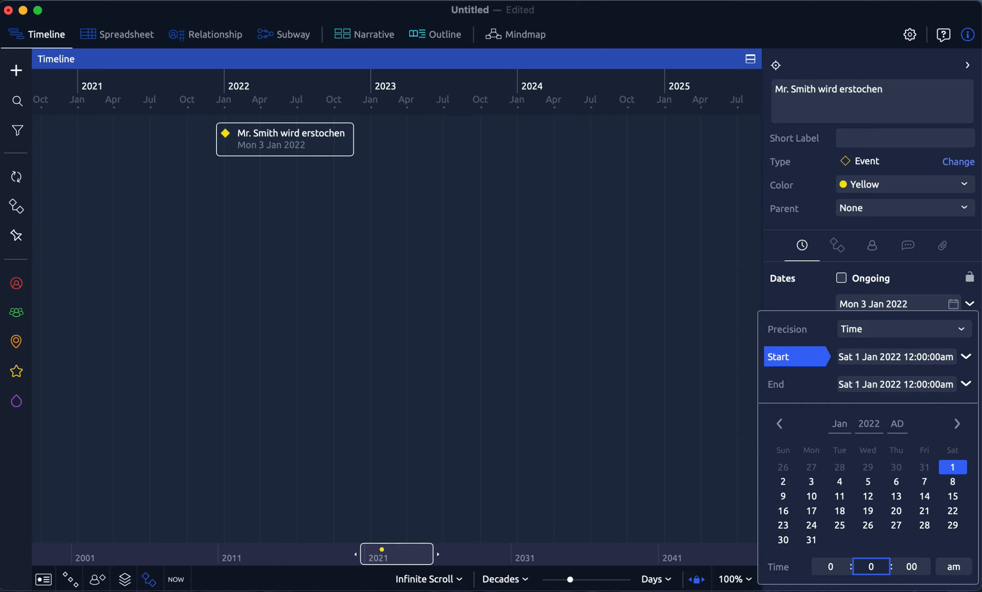
text(1)
double_click(937, 569)
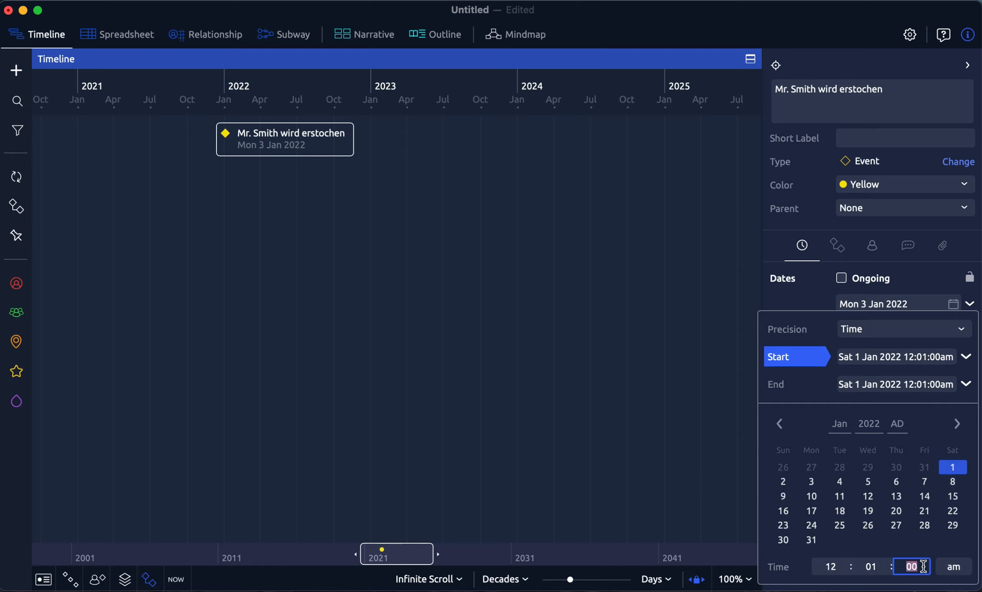
text(30)
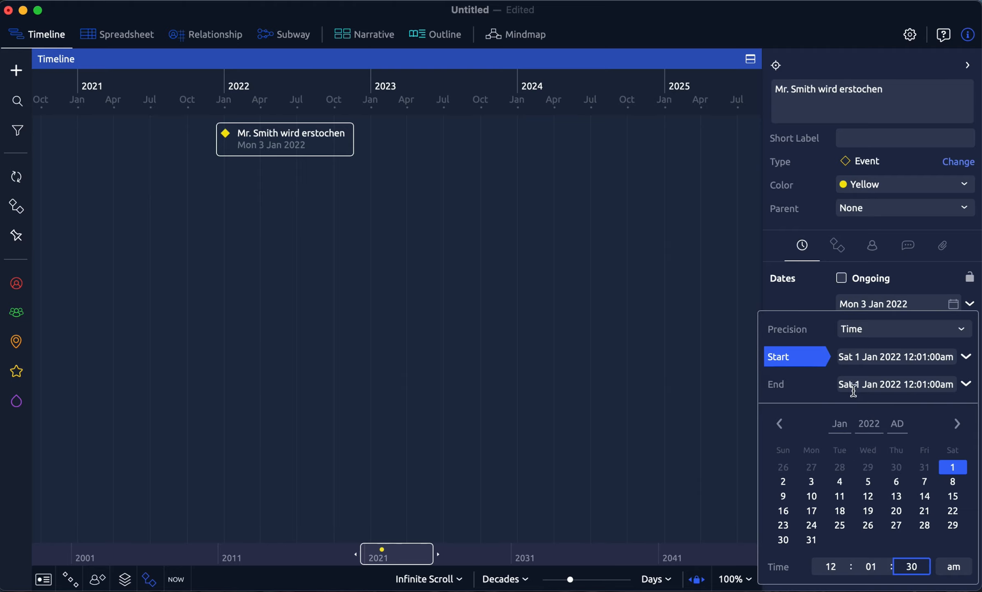
click(793, 282)
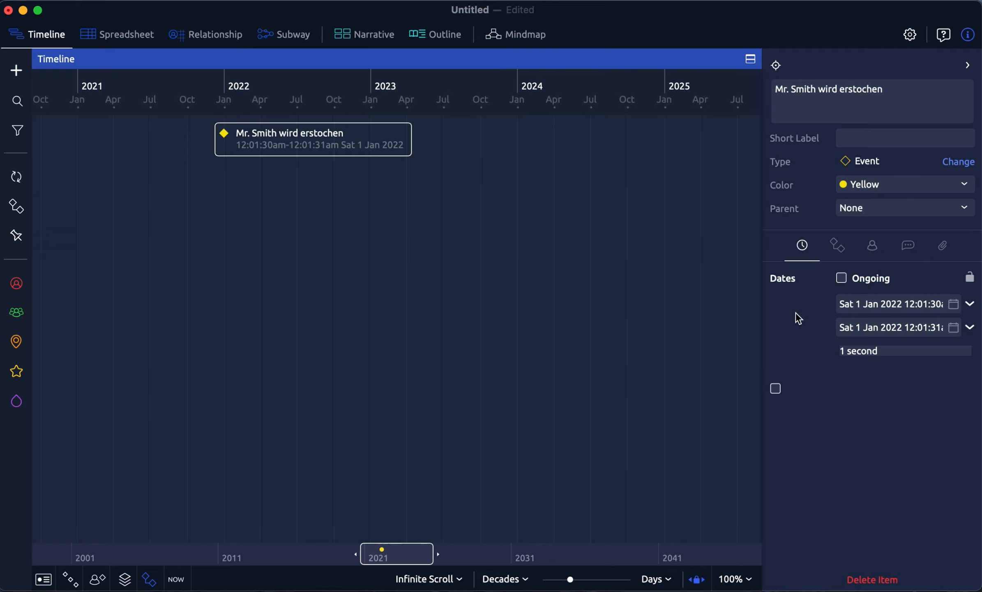
Step: Set the event's duration to 5 minutes
click(901, 350)
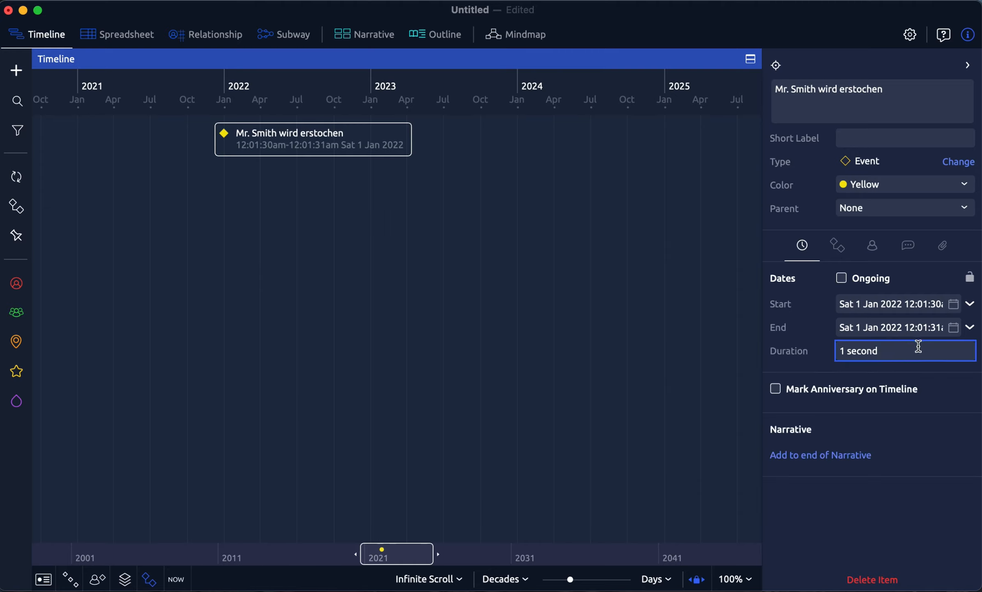
drag(899, 350, 774, 343)
key(BackSpace)
text(5 Min)
key(Return)
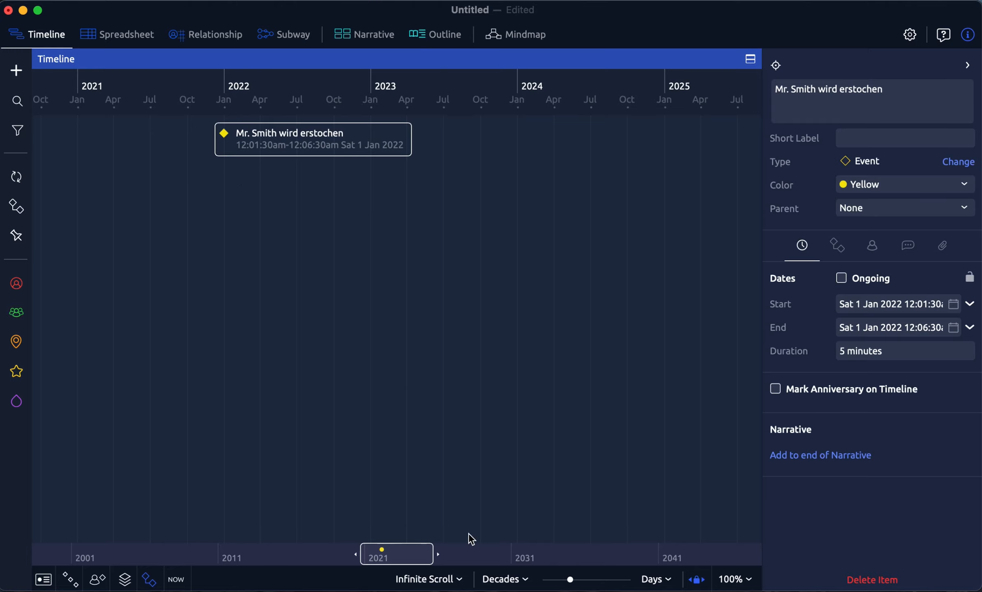
Step: Set the timeline's zoom range from Months to Minutes
drag(435, 555, 374, 553)
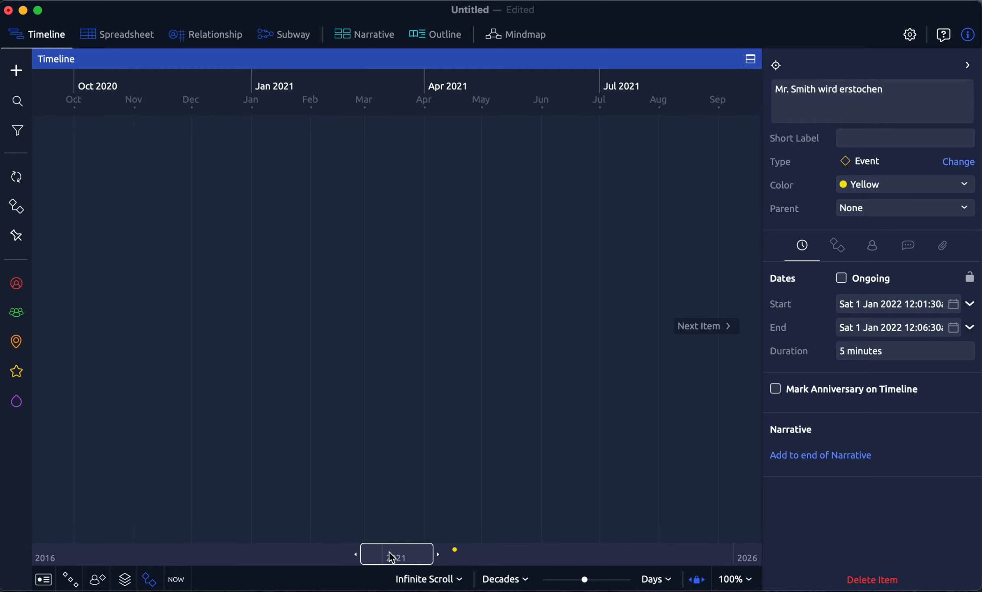
drag(391, 557, 367, 549)
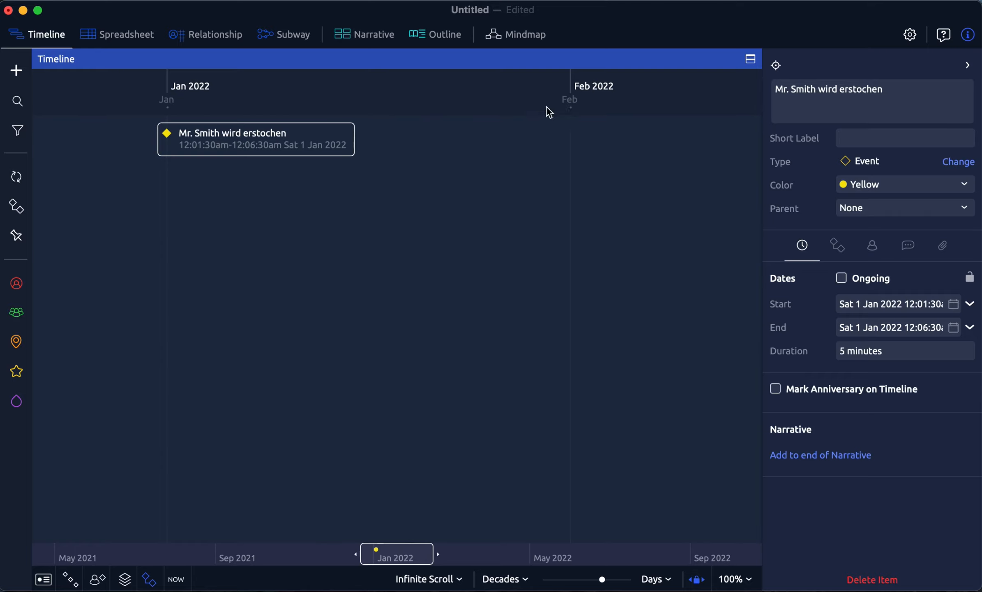
mouse_move(431, 553)
mouse_down()
mouse_move(373, 554)
mouse_move(427, 557)
mouse_up()
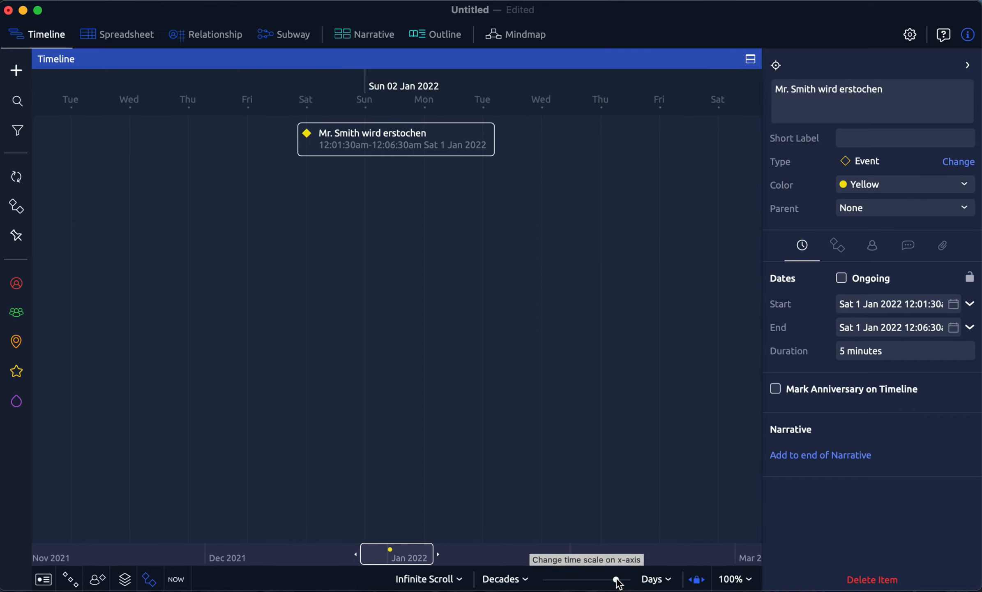
drag(617, 580, 627, 580)
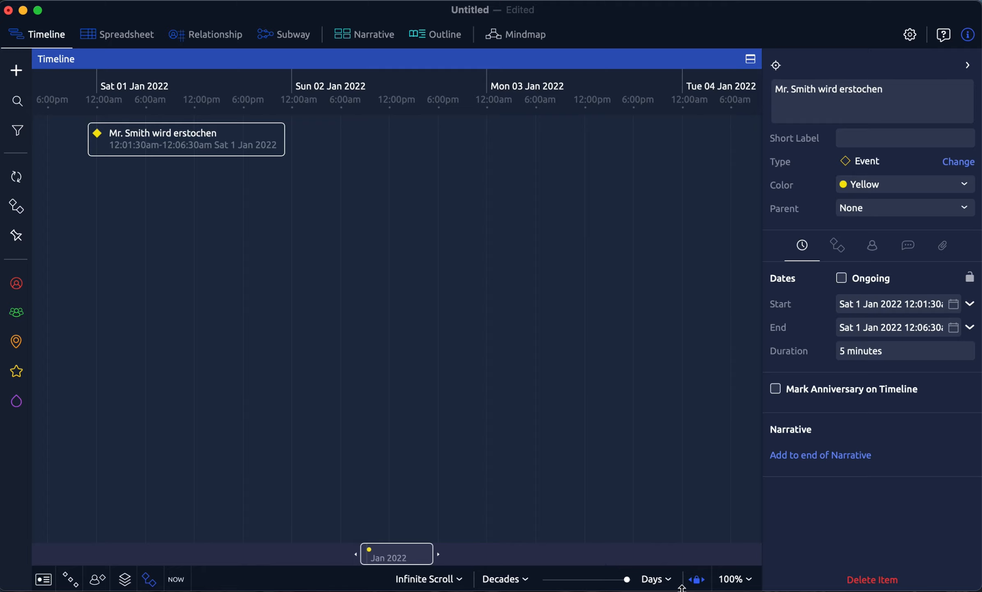
click(522, 583)
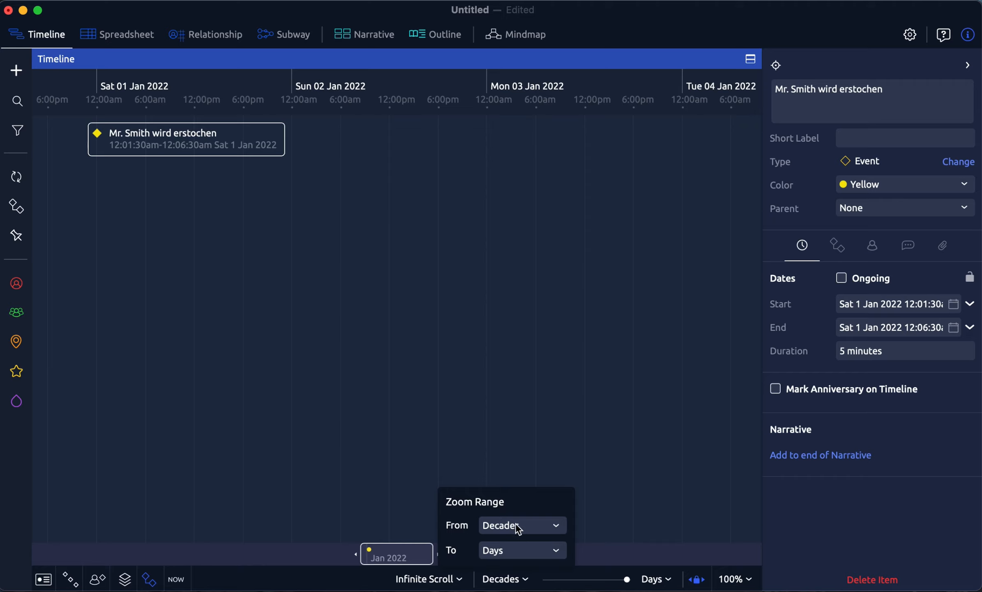
click(555, 526)
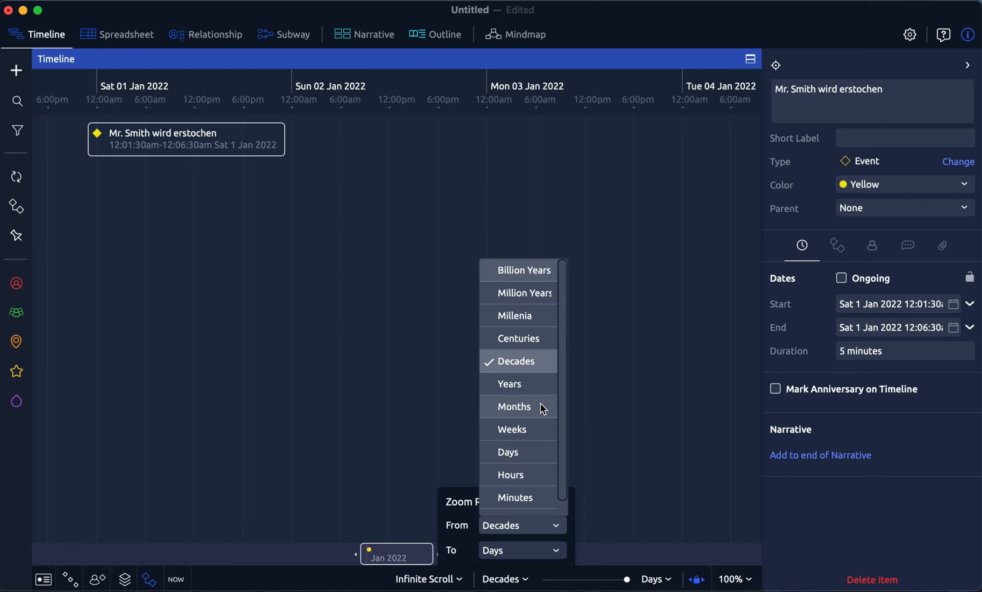
click(528, 407)
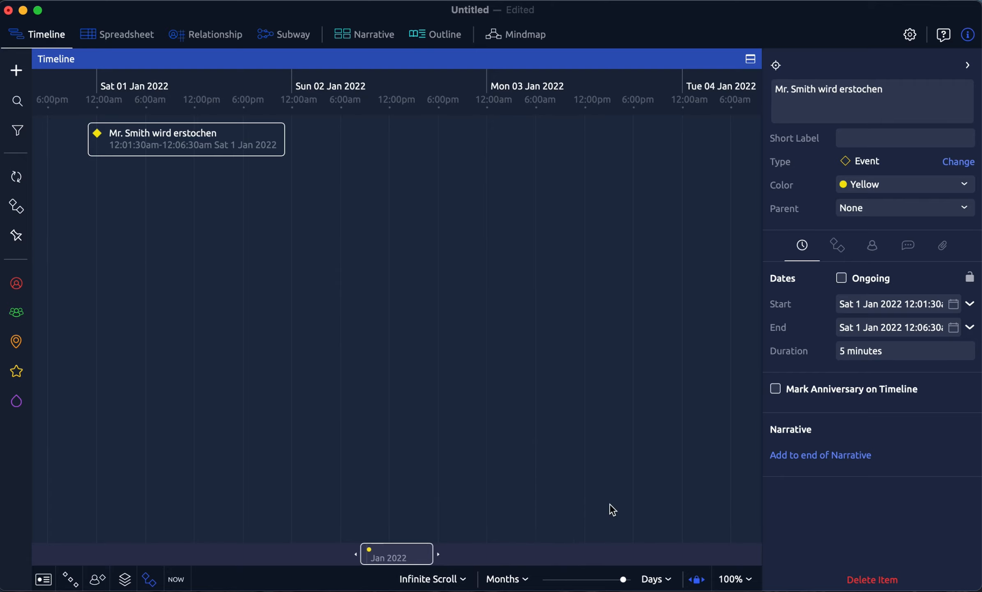
click(657, 578)
click(693, 558)
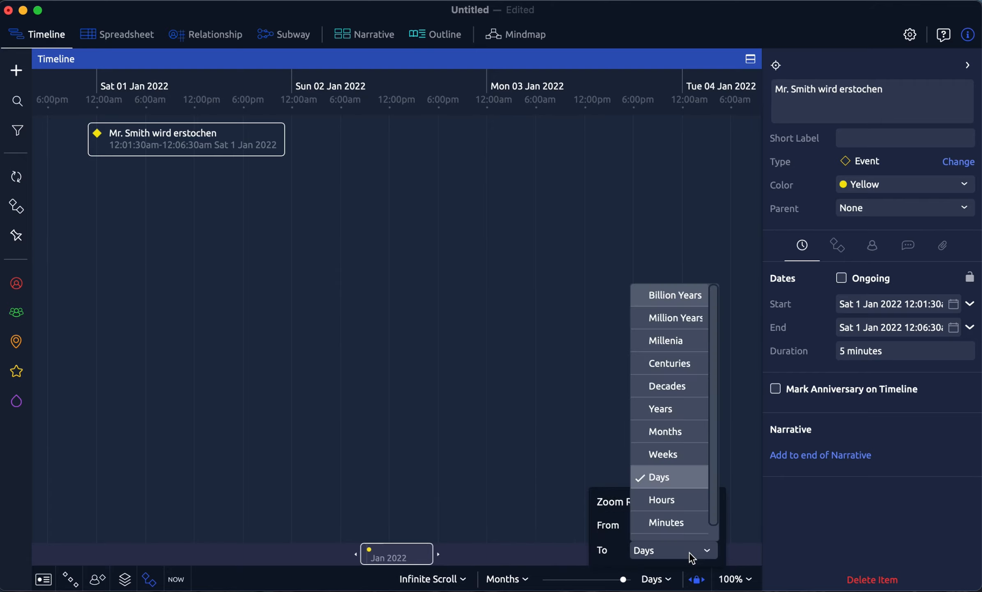
click(682, 524)
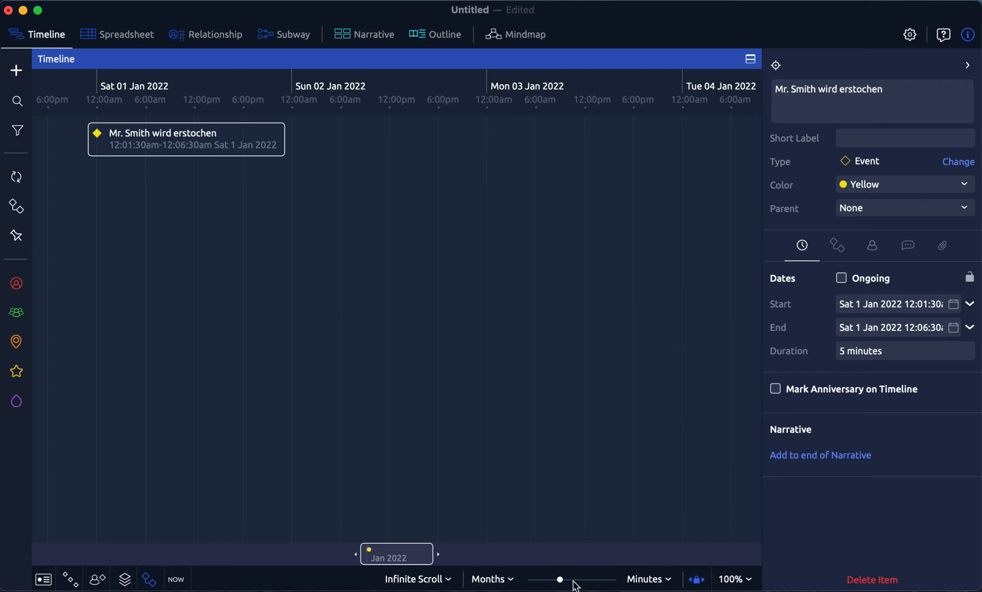
Step: Examine the stabbing event on the timeline at a ten-minute scale around 12:00 am on 1 January 2022
mouse_move(560, 579)
mouse_down()
mouse_move(534, 580)
mouse_move(605, 580)
mouse_move(554, 583)
mouse_move(570, 584)
mouse_up()
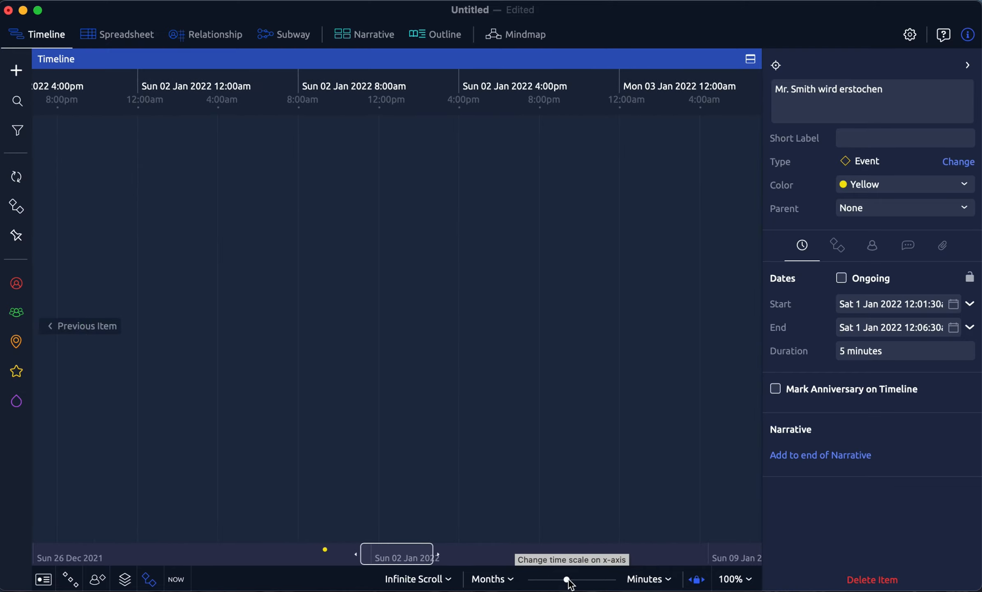
scroll(512, 424, left, 5)
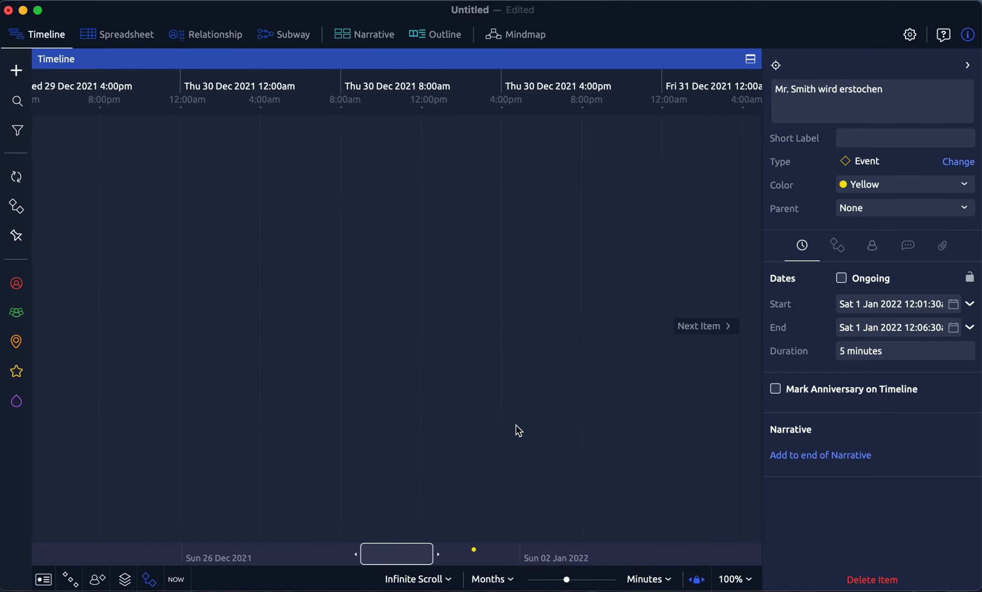
click(721, 327)
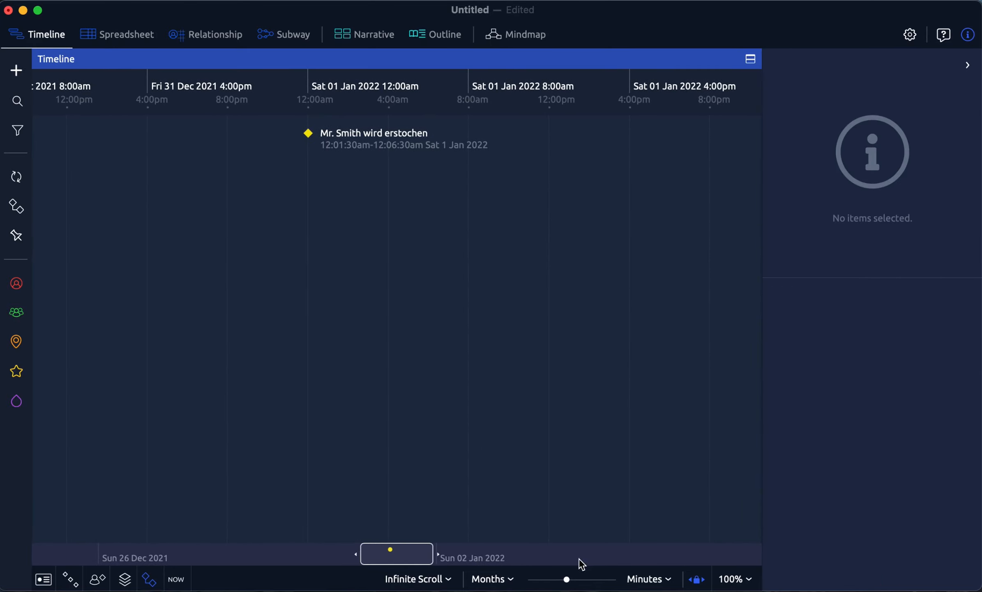
drag(568, 579, 587, 579)
scroll(473, 478, left, 1)
scroll(470, 478, left, 1)
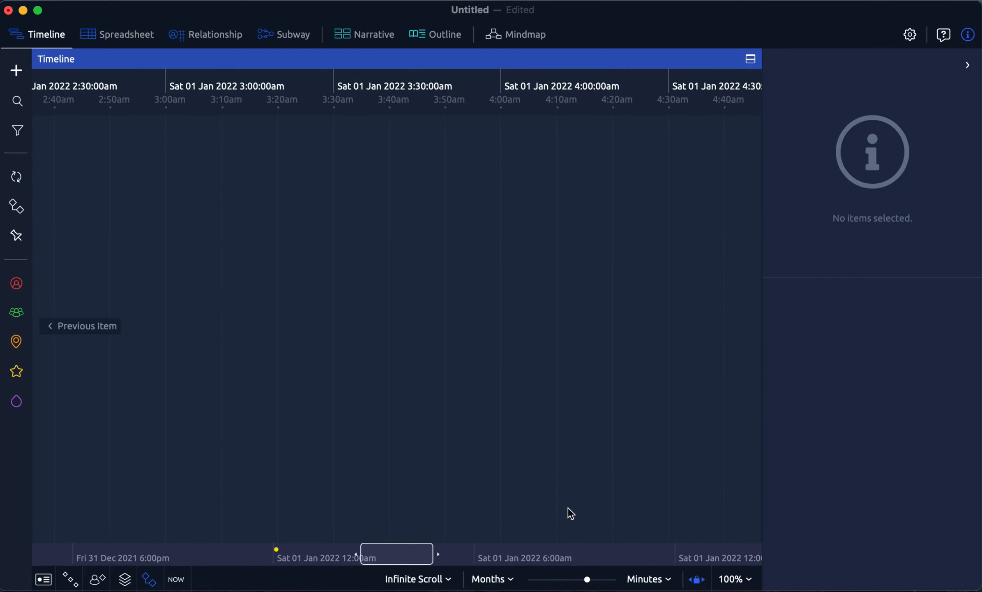
scroll(521, 443, left, 15)
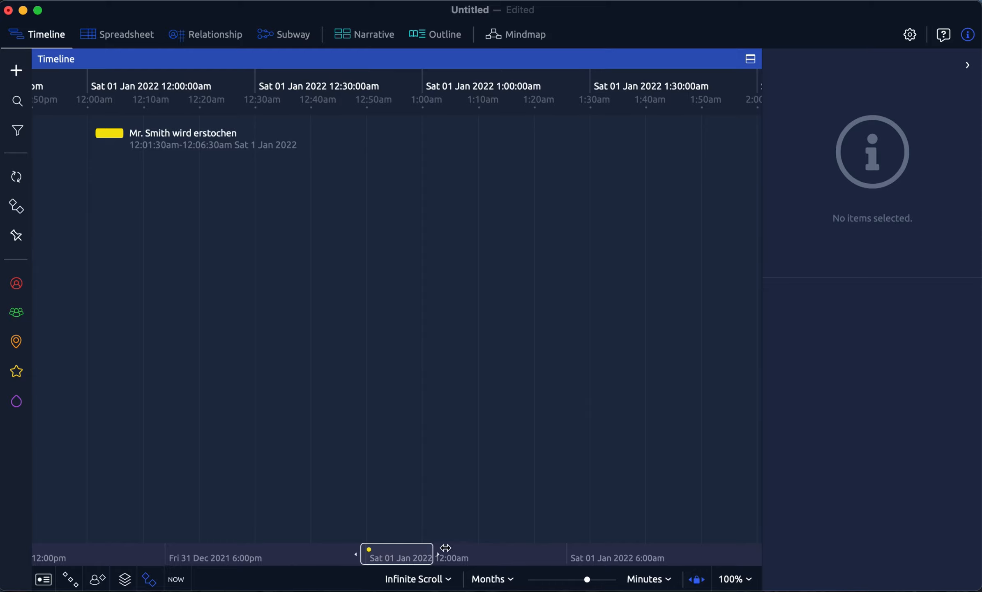
Step: Extend the stabbing event's end to 12:07:50 am, and move the whole event so it starts at 12:01:40 am
drag(408, 557, 384, 556)
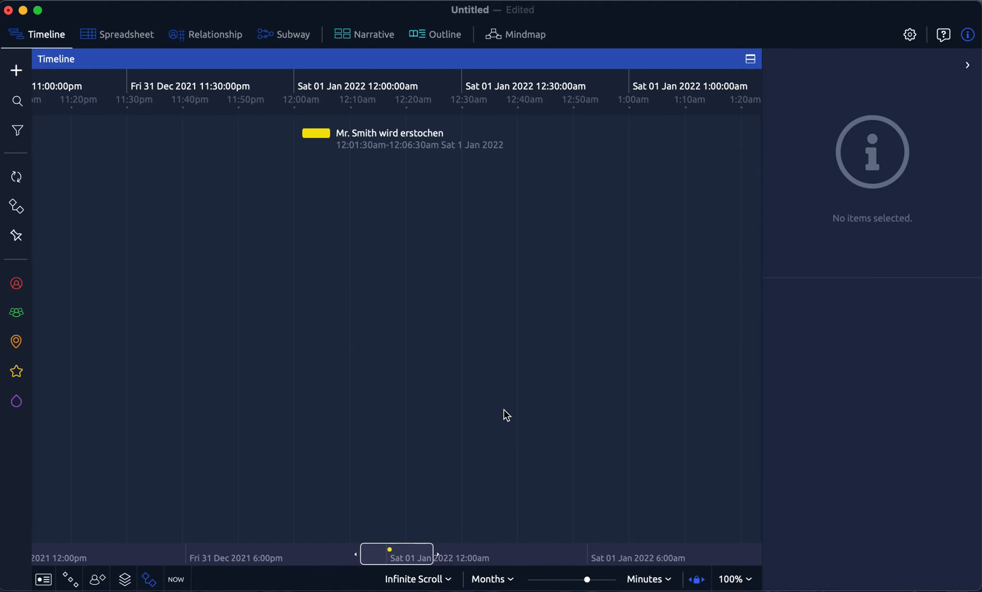
scroll(492, 410, left, 6)
scroll(493, 410, right, 4)
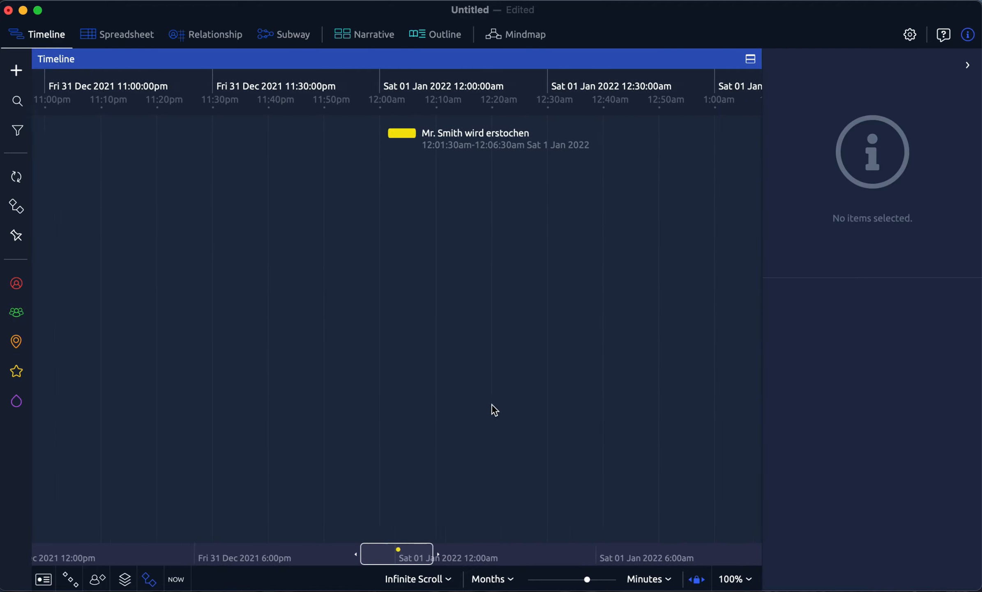
scroll(493, 410, right, 5)
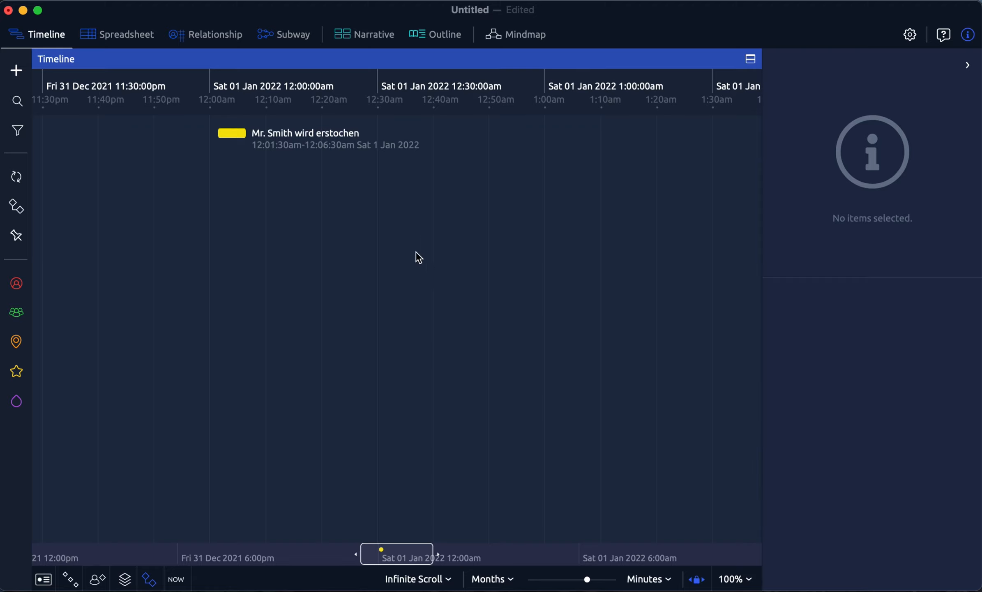
mouse_move(217, 140)
click(252, 132)
mouse_move(252, 133)
mouse_down()
mouse_move(266, 135)
mouse_move(258, 136)
mouse_up()
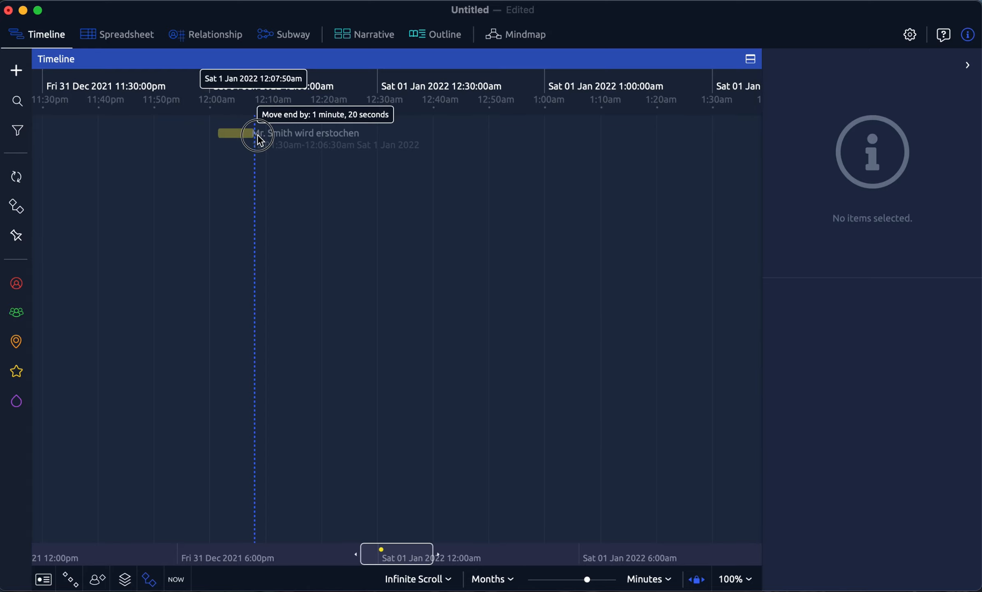
drag(259, 135, 258, 136)
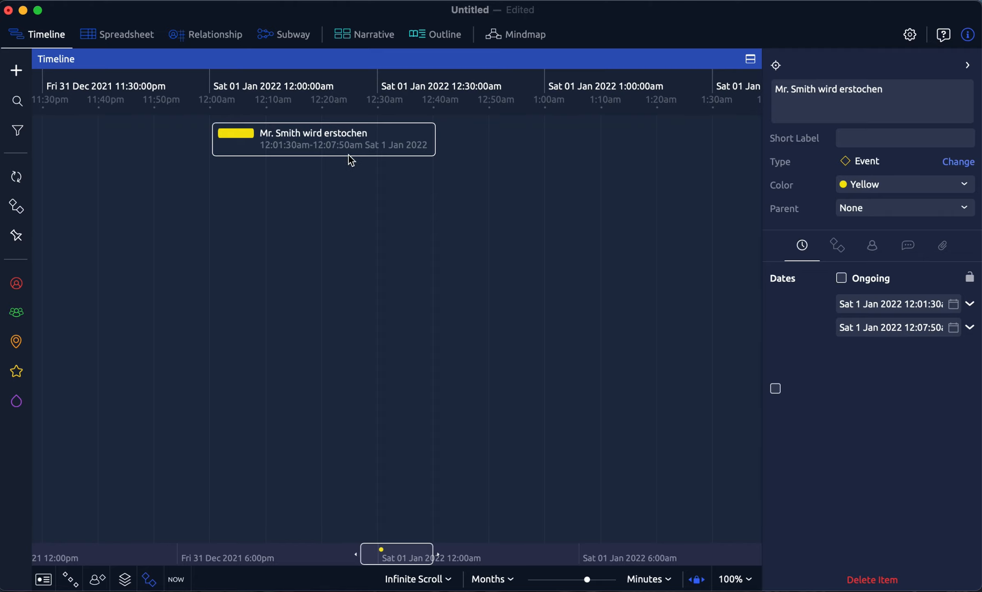
mouse_move(305, 138)
mouse_down()
mouse_move(357, 143)
mouse_move(312, 144)
mouse_up()
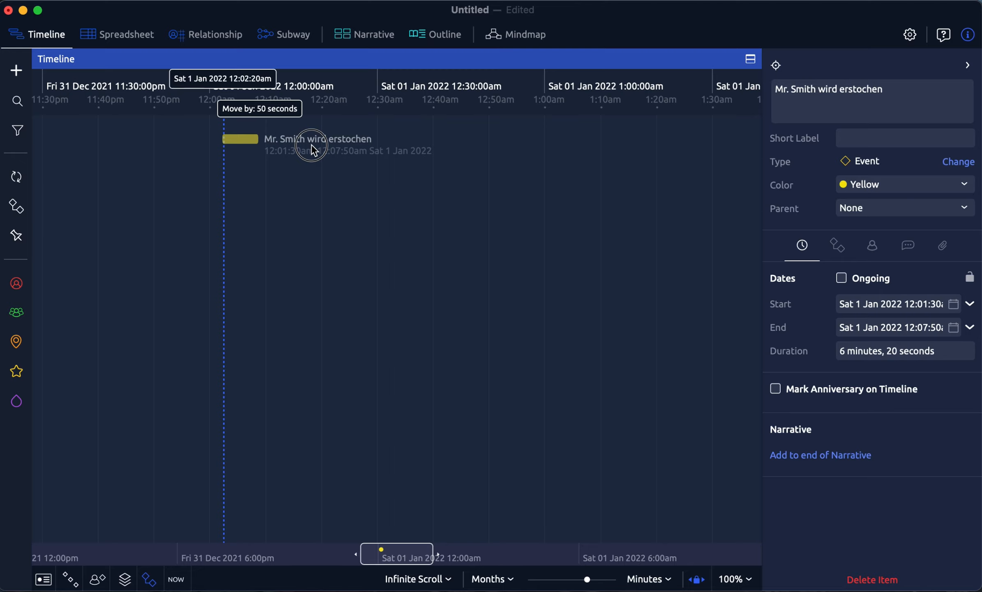
drag(312, 144, 307, 144)
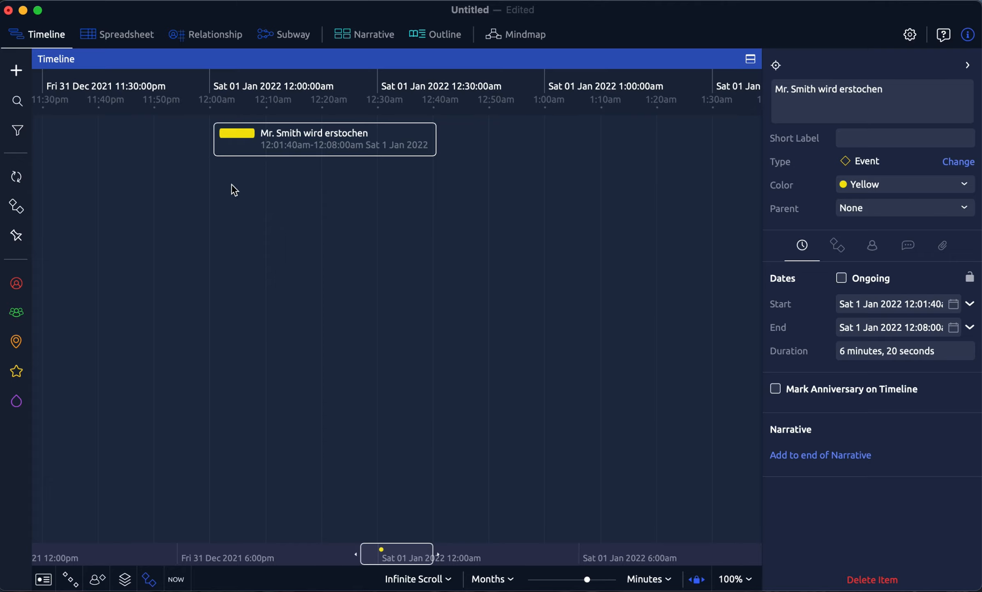
Step: Add a new event to the timeline titled "Haushälterin verlässt das Ziimmer"
click(17, 74)
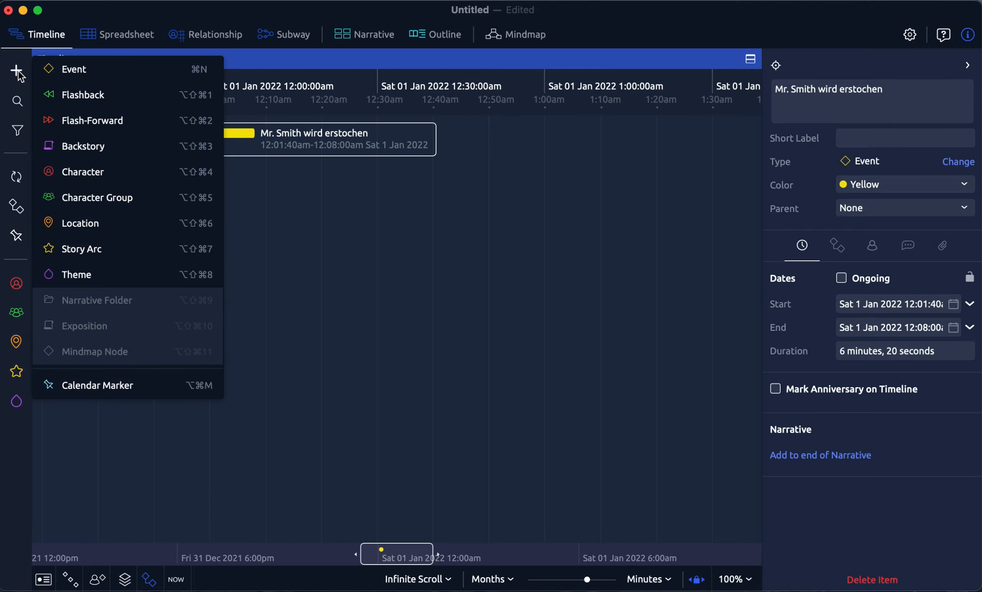
click(97, 73)
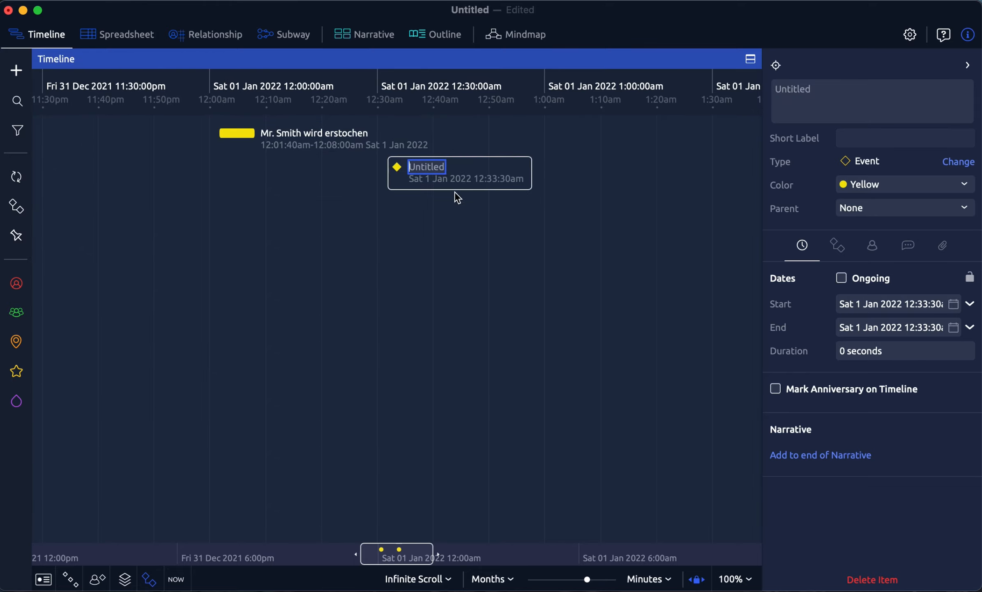
click(822, 101)
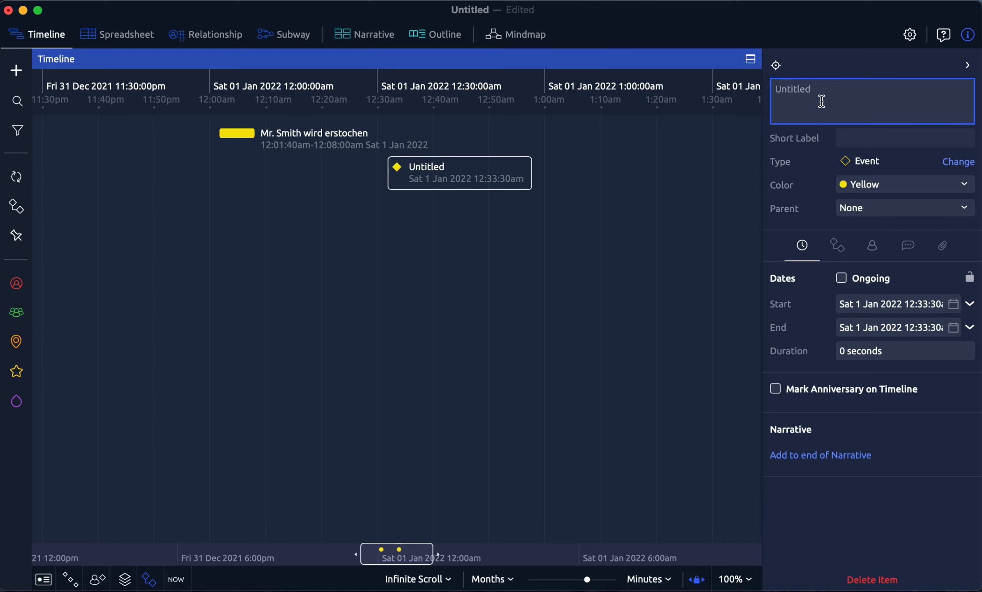
text(Haushälterin verlsst)
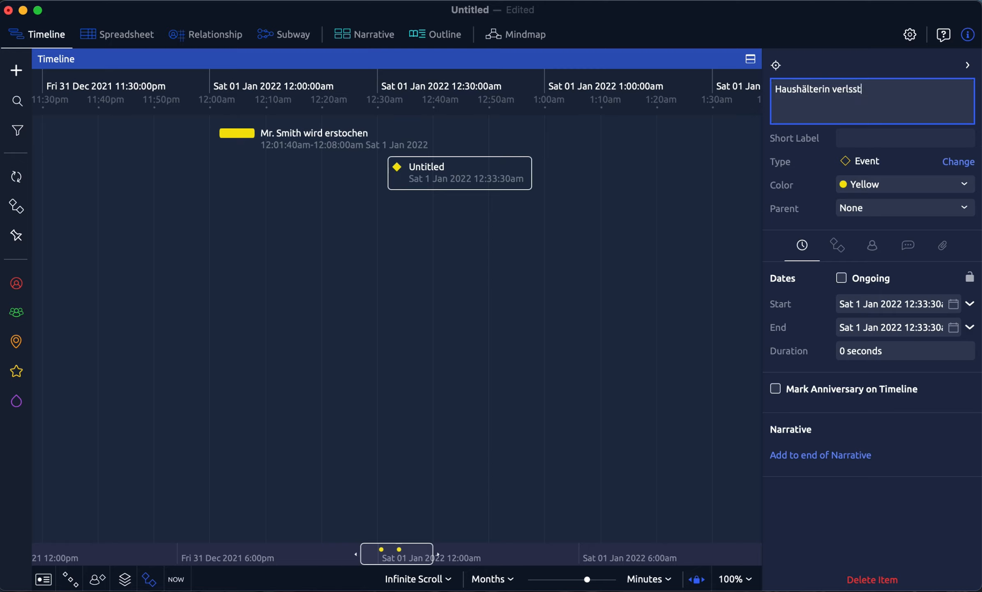
key(BackSpace)
key(BackSpace)
key(BackSpace)
text(ässt das Ziimmer)
Step: Set the housekeeper event's start time to 12:00:10 am on 1 January 2022 and its duration to 1 second
click(954, 303)
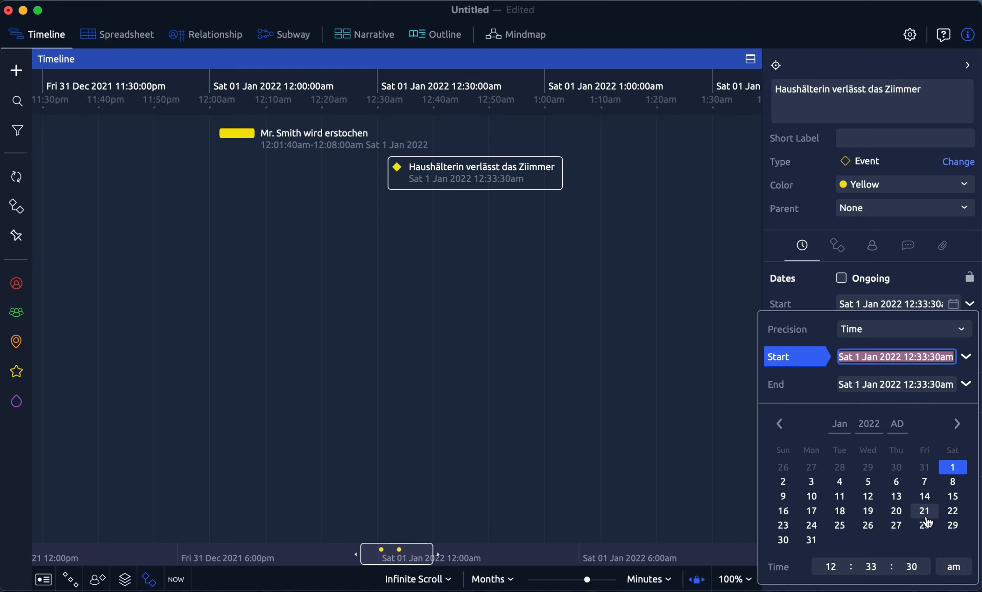
click(877, 567)
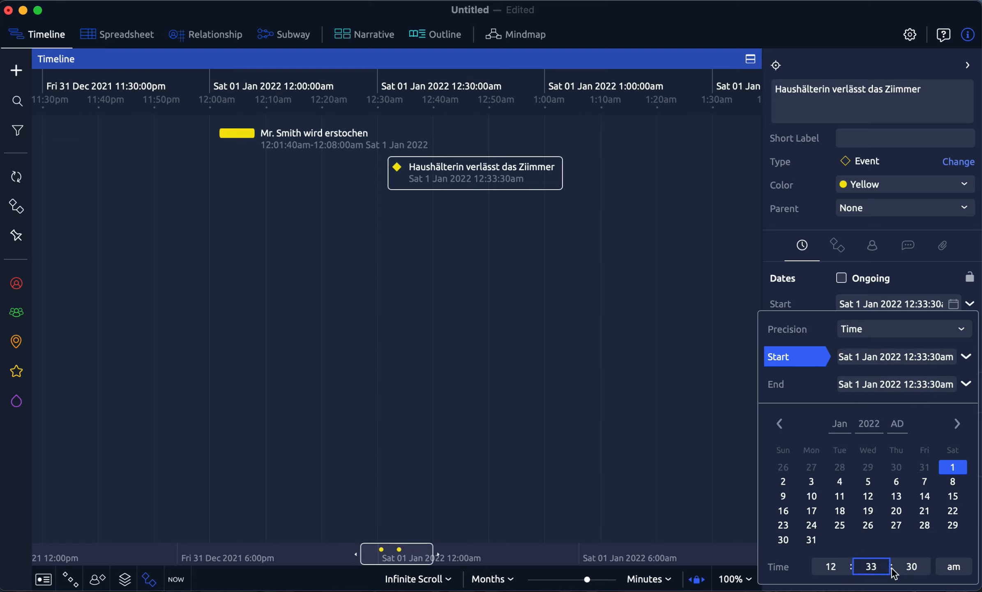
key(BackSpace)
key(BackSpace)
double_click(928, 567)
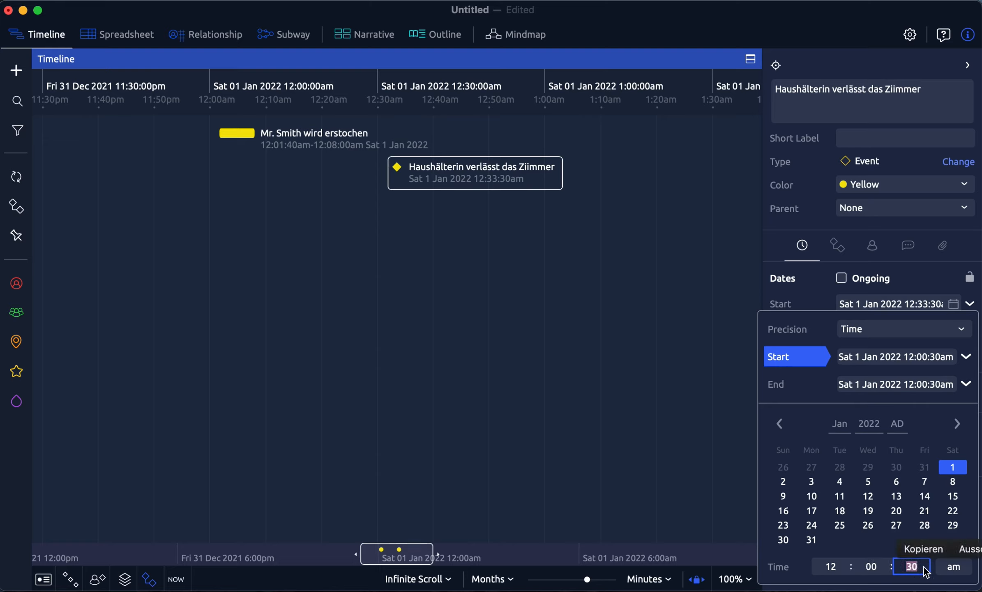
text(10)
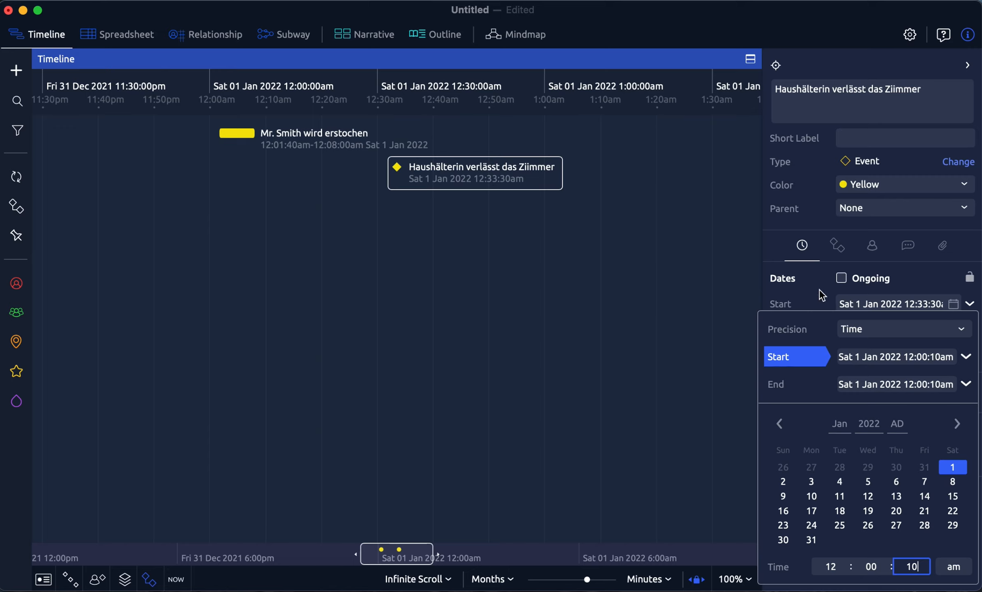
click(816, 310)
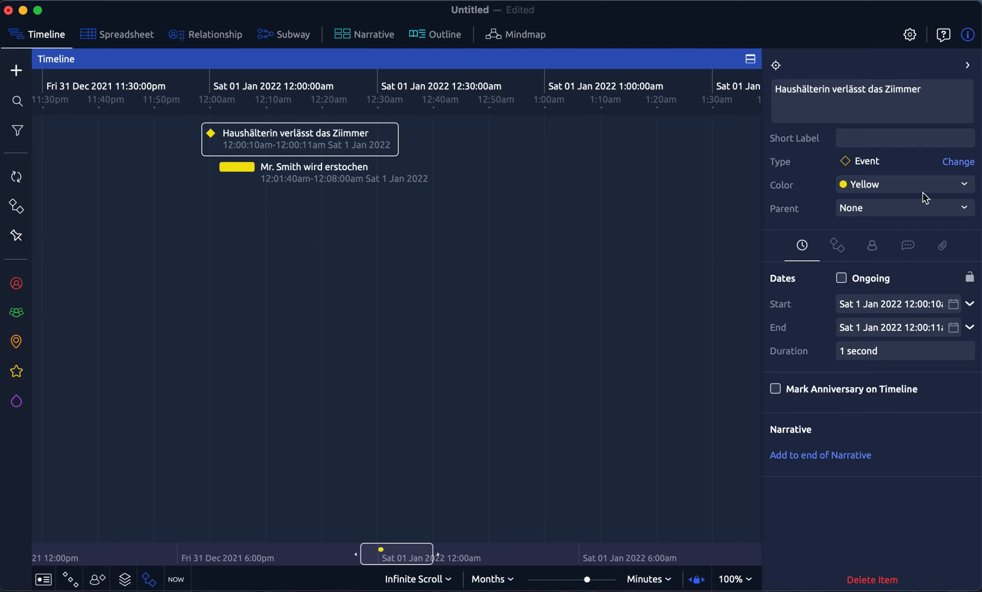
Step: Change the housekeeper event's color to a custom brown
click(964, 184)
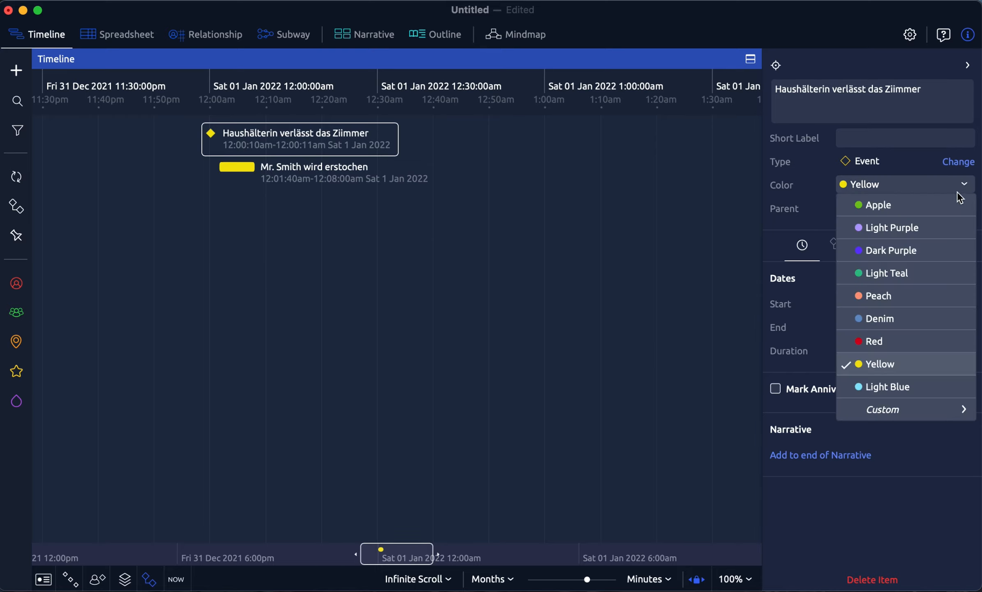
mouse_move(931, 411)
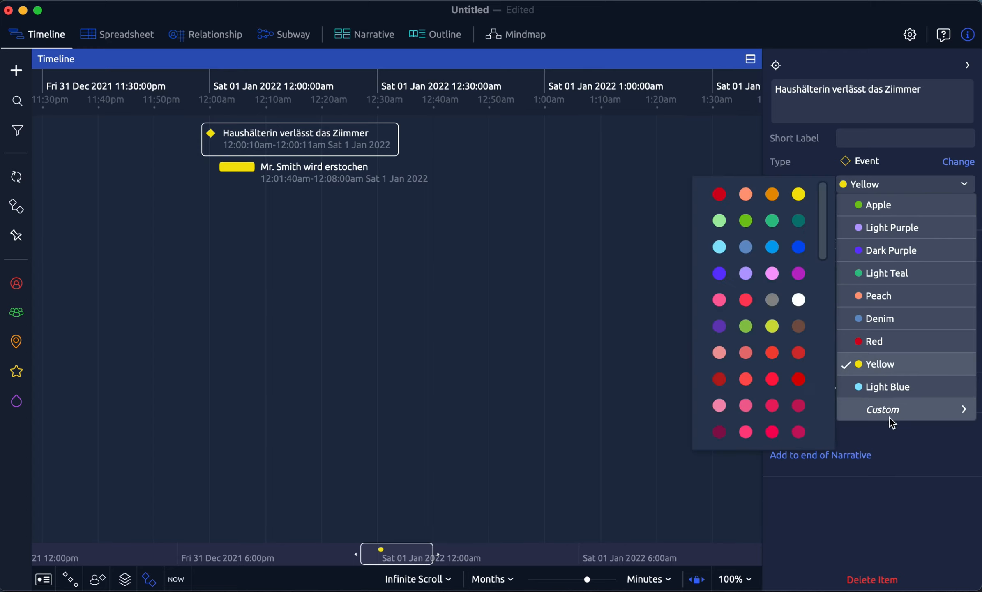
click(798, 326)
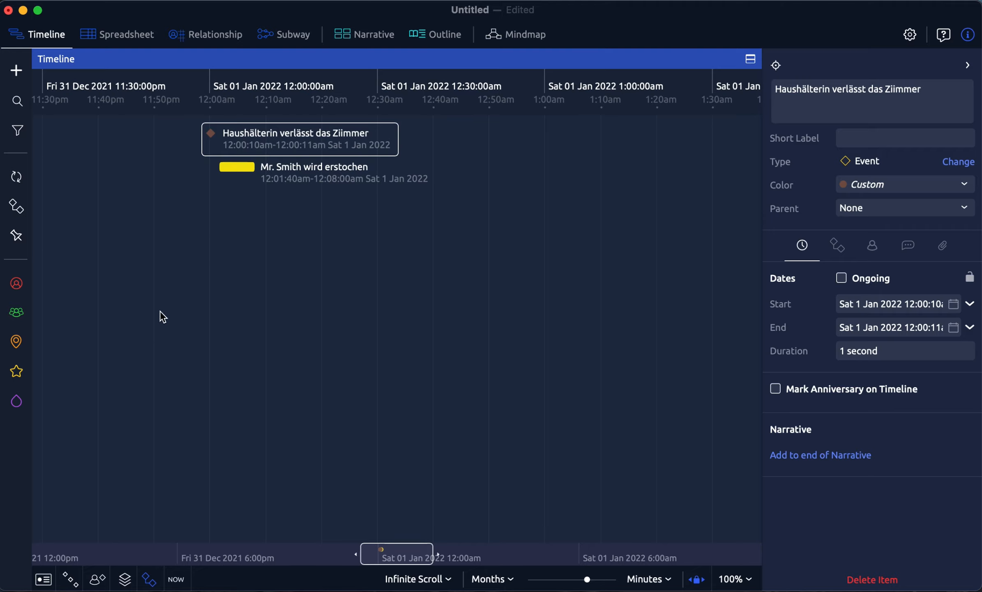
click(17, 71)
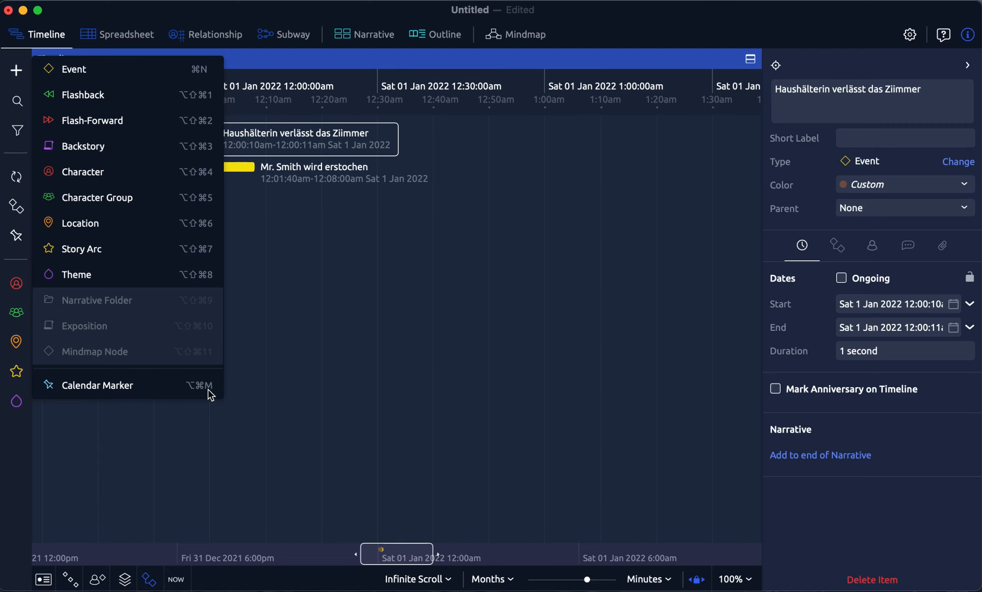
click(18, 446)
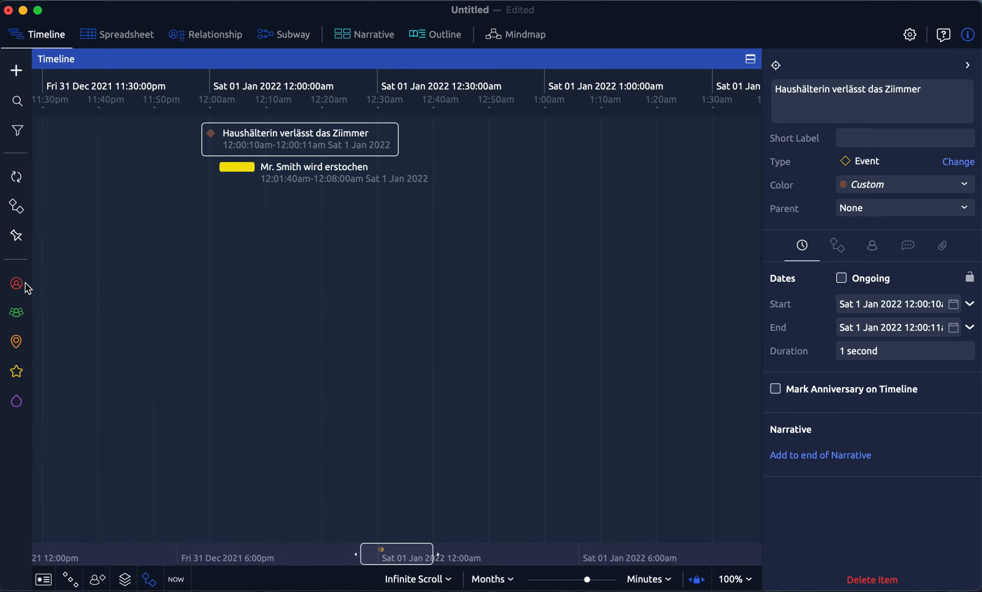
Step: Create the timeline's first character and name it "Die Haushälterin"
click(16, 283)
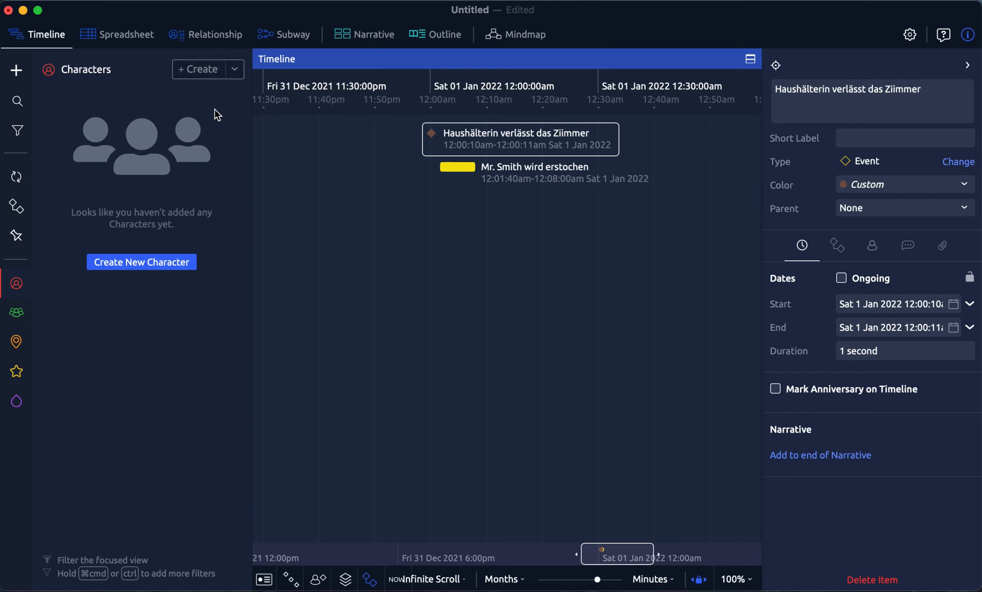
click(155, 269)
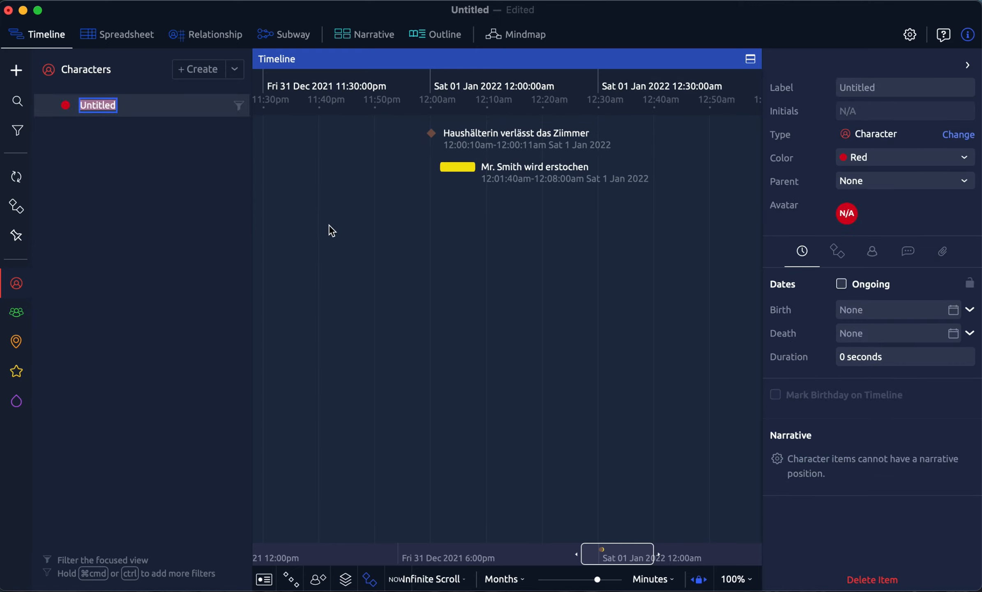
text(Die Haushälterin)
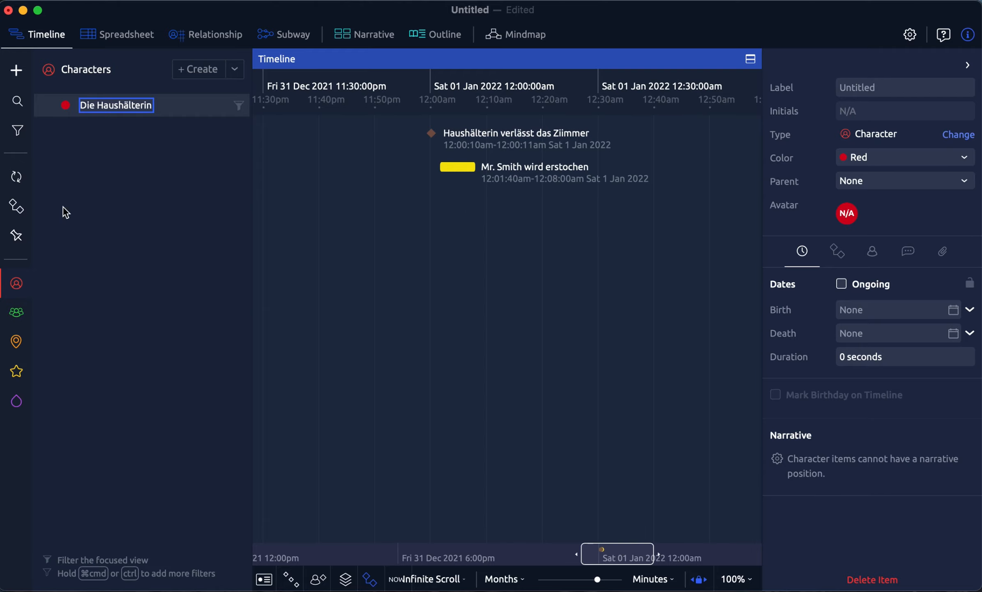
key(Return)
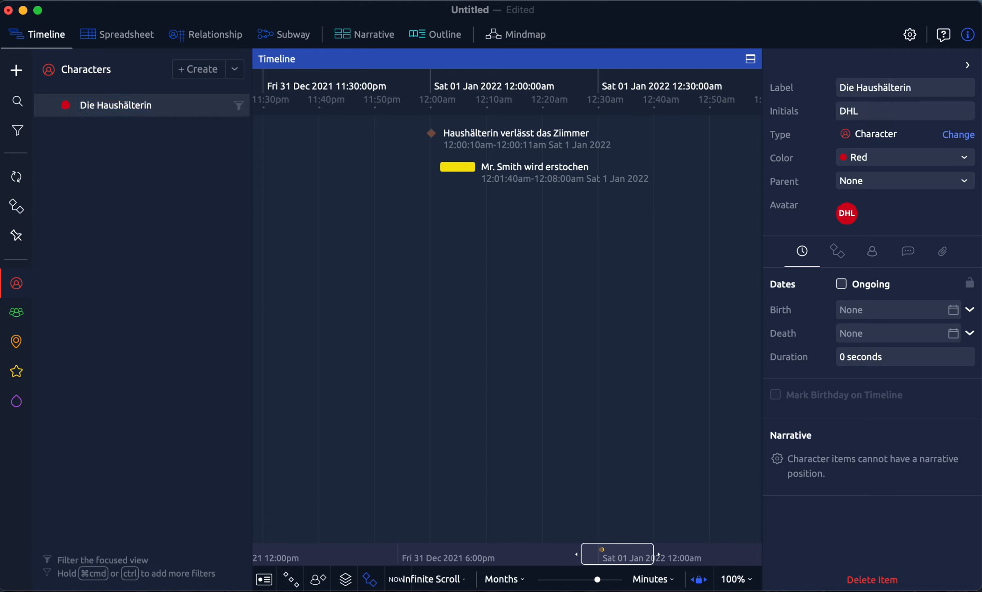
Step: Create a second character named after the stabbing victim and set its color to Yellow
click(196, 73)
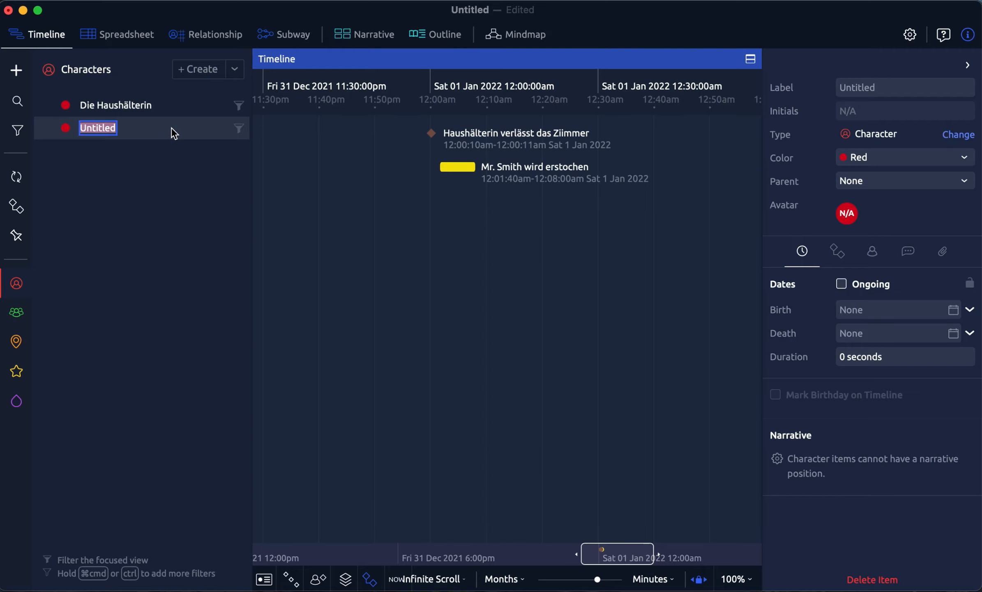
text(MR)
key(BackSpace)
text(r. Smith)
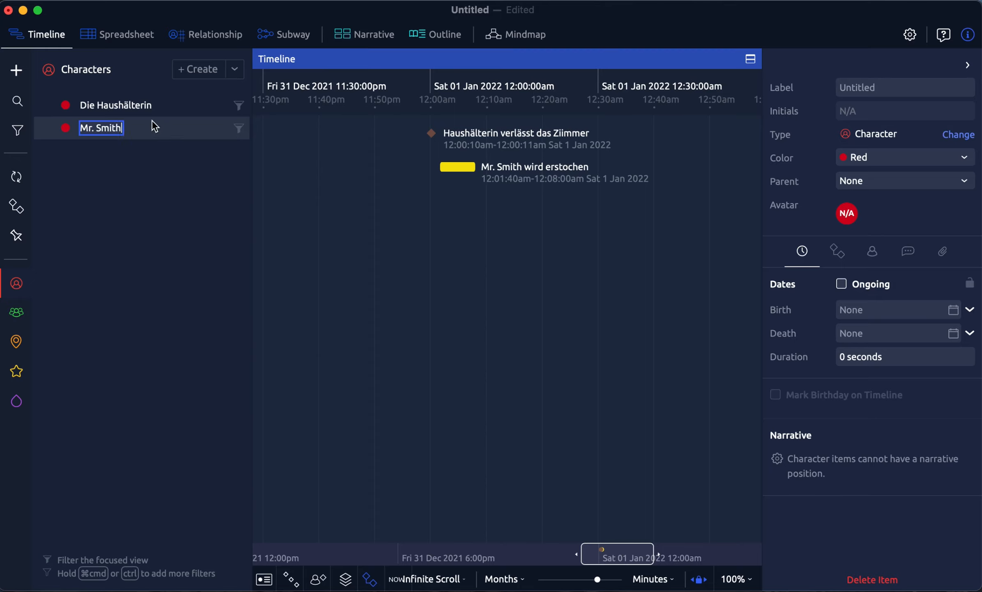
click(964, 158)
click(888, 337)
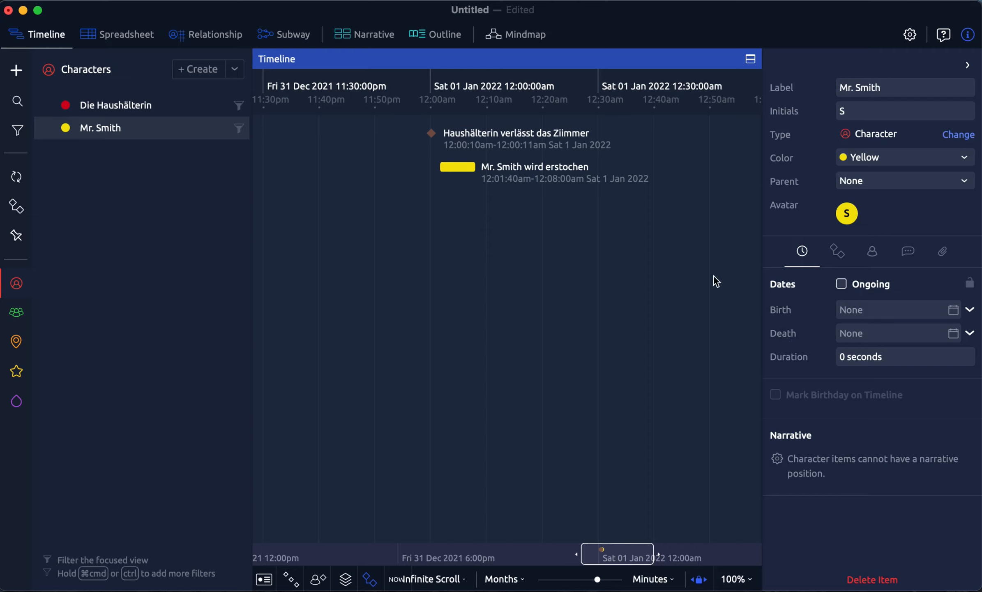
Step: Set the victim's death year to 2023 and refine the date precision to Time
click(951, 335)
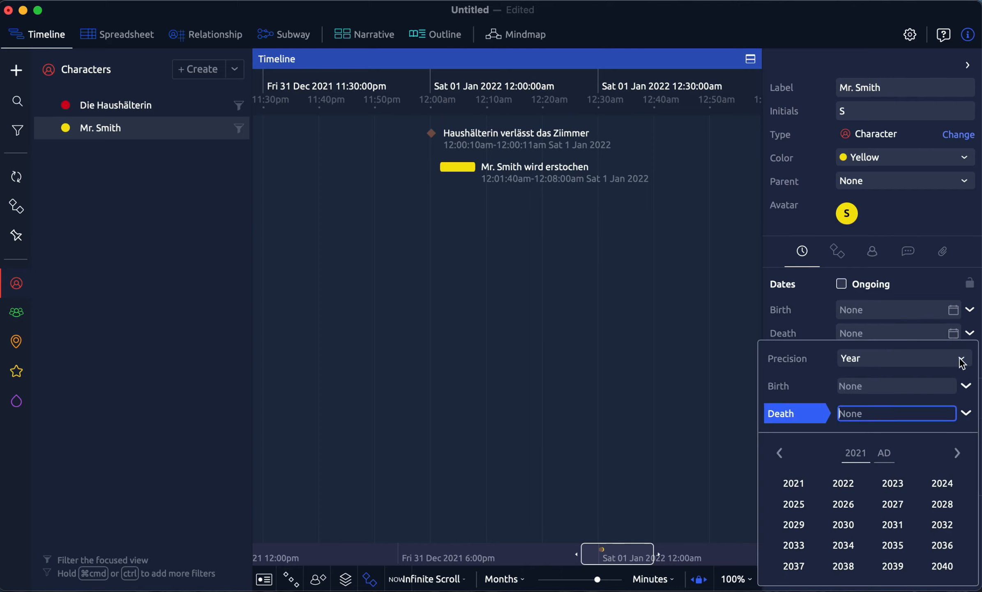
click(894, 483)
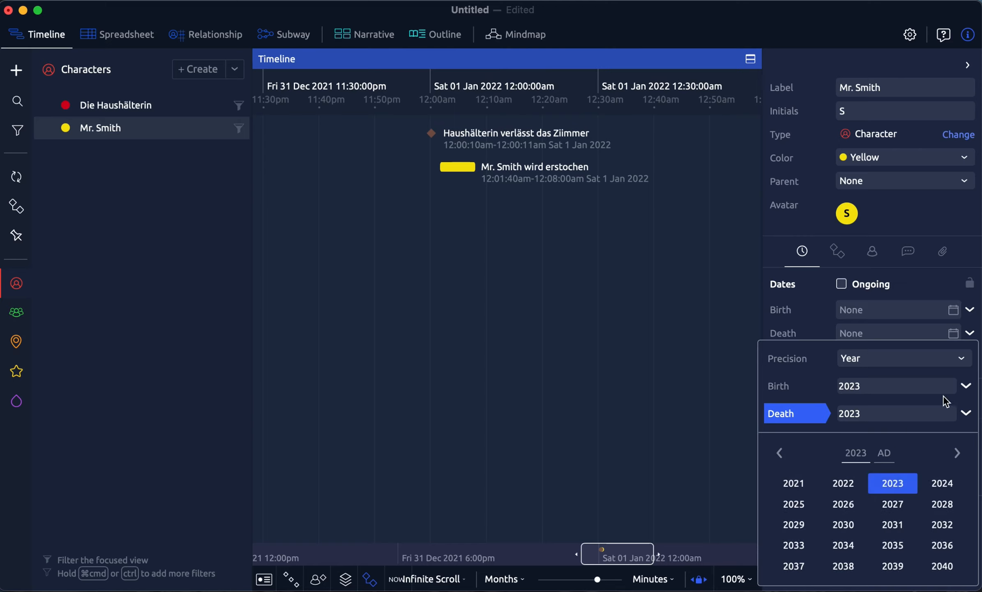
click(964, 364)
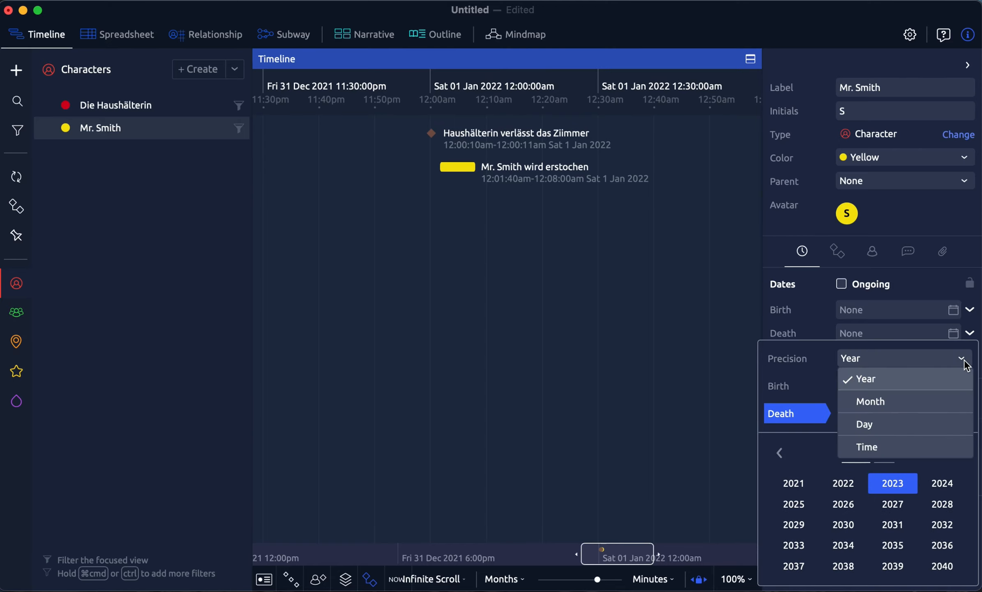
click(895, 430)
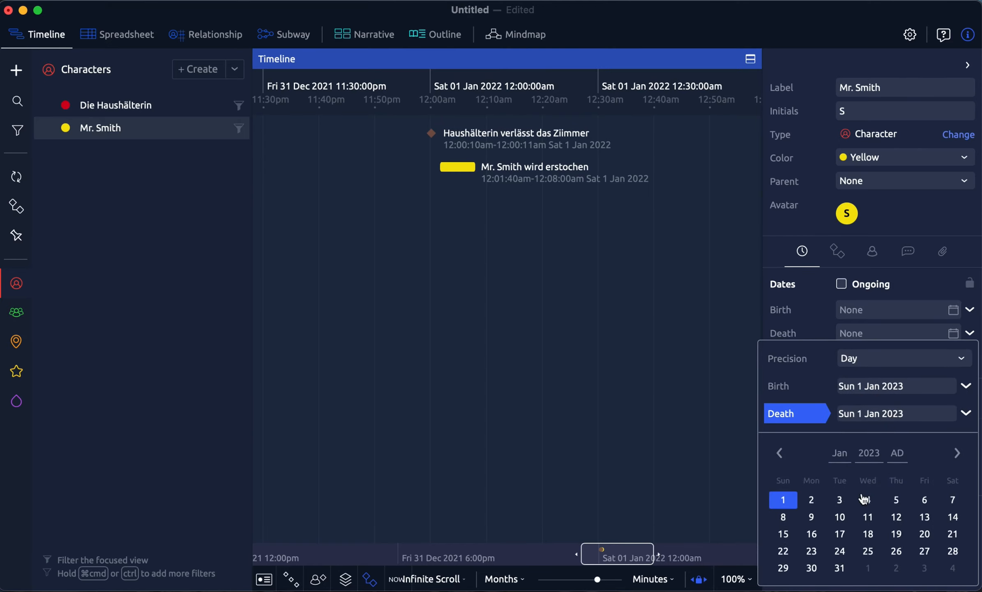
click(959, 365)
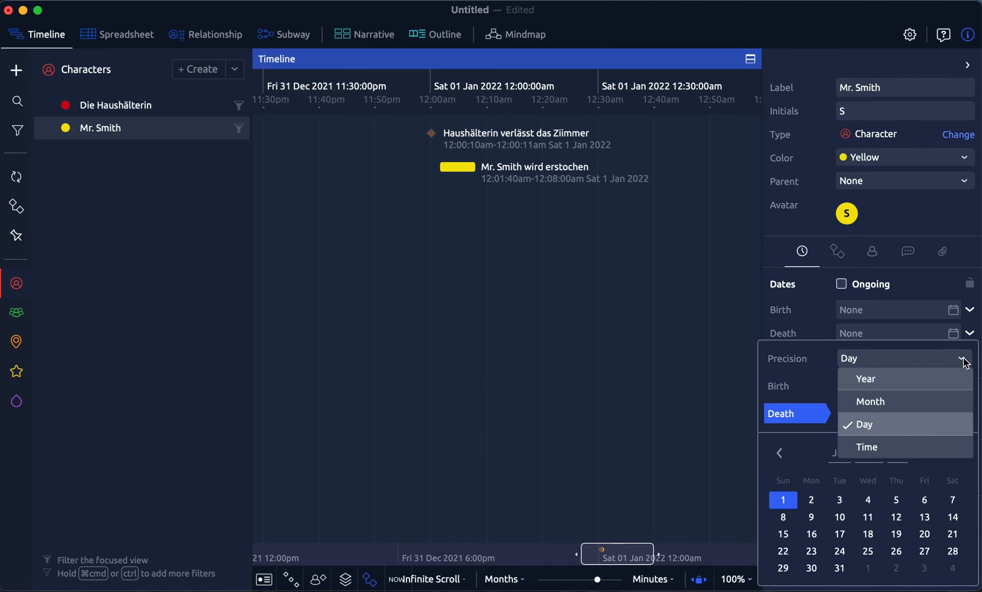
click(878, 448)
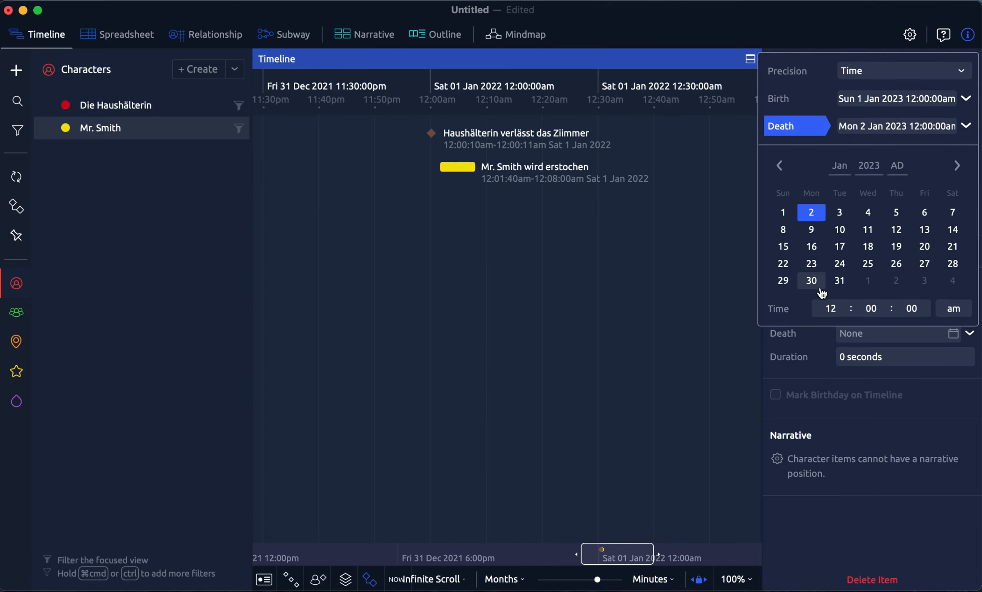
Step: Set the victim's time of death to 12:01:40 am and apply the dates
click(876, 312)
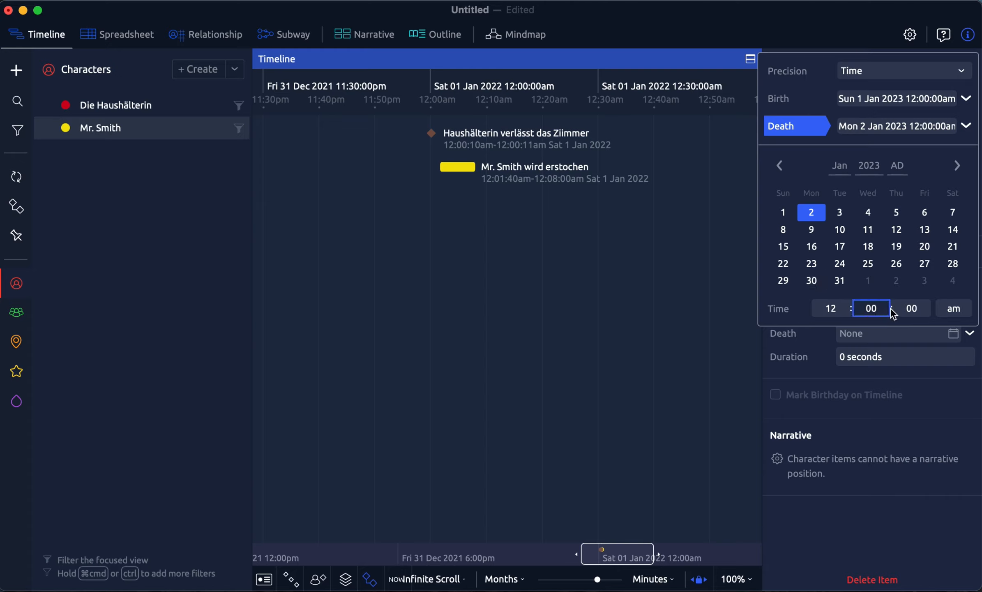
key(BackSpace)
text(1)
click(911, 310)
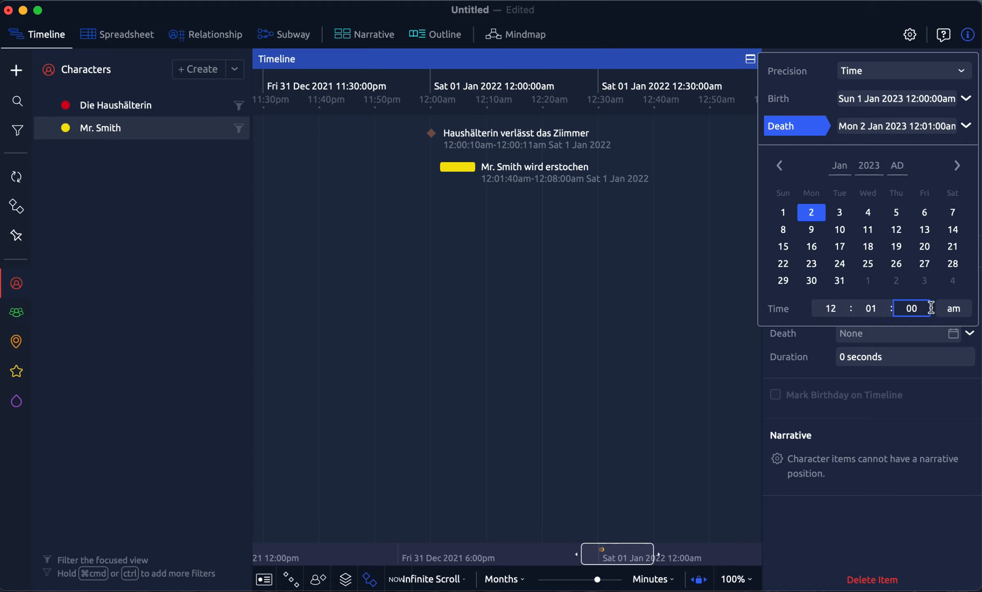
text(4)
click(878, 414)
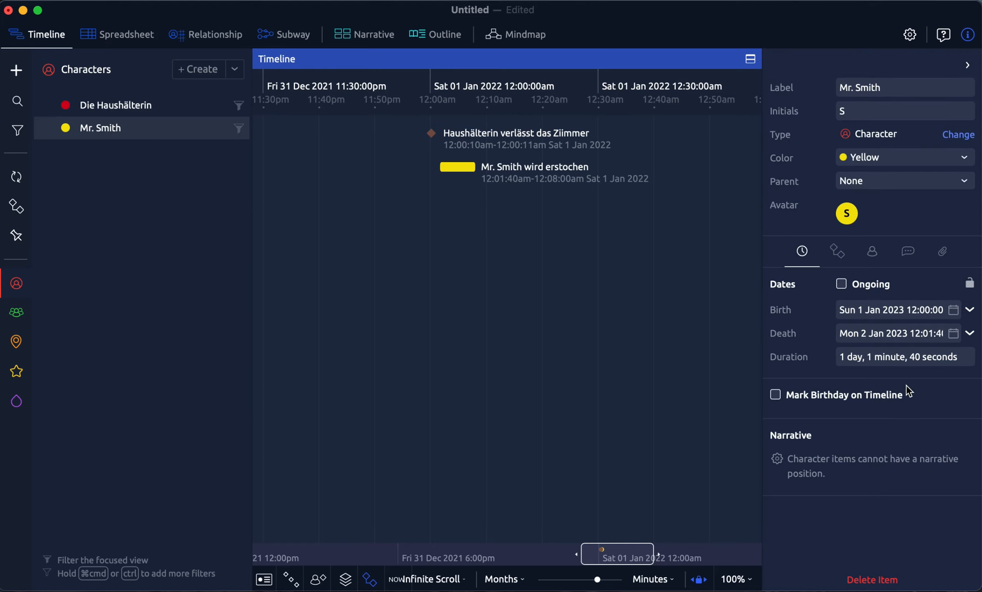
Step: Change the victim's birth precision to Day and enter a date of birth in the early 1960s
click(941, 311)
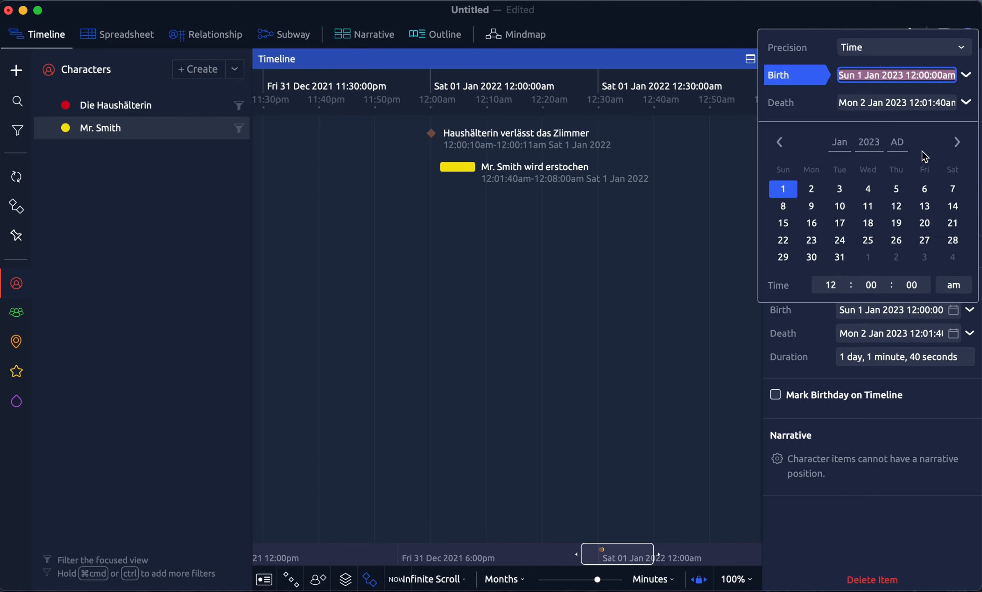
click(968, 46)
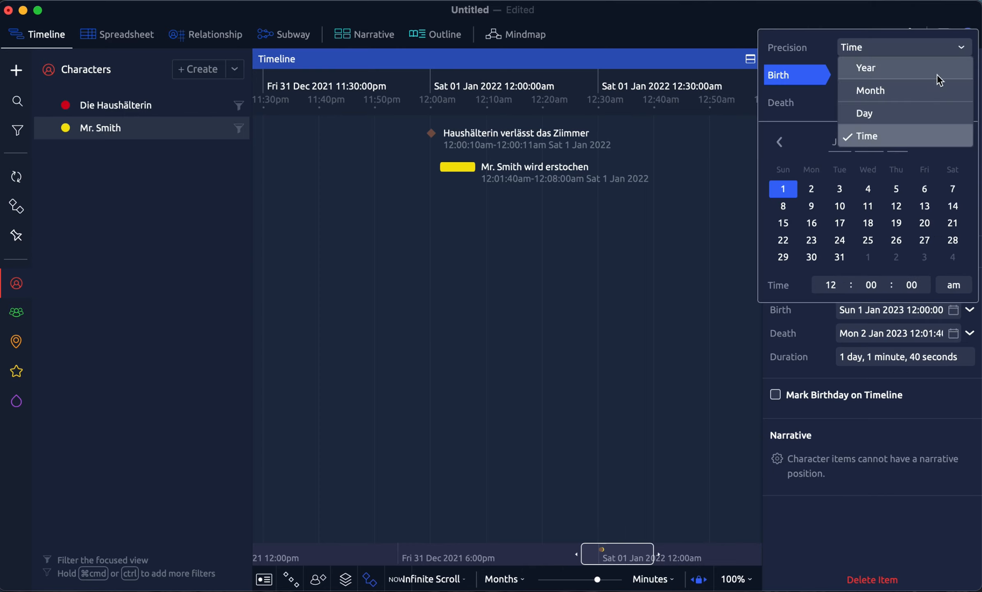
click(899, 109)
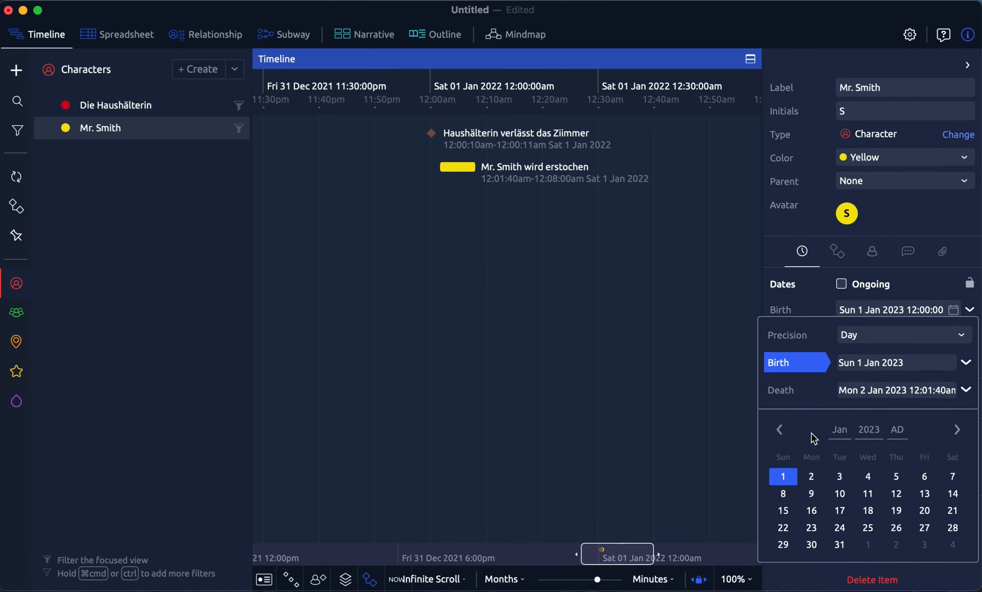
click(869, 429)
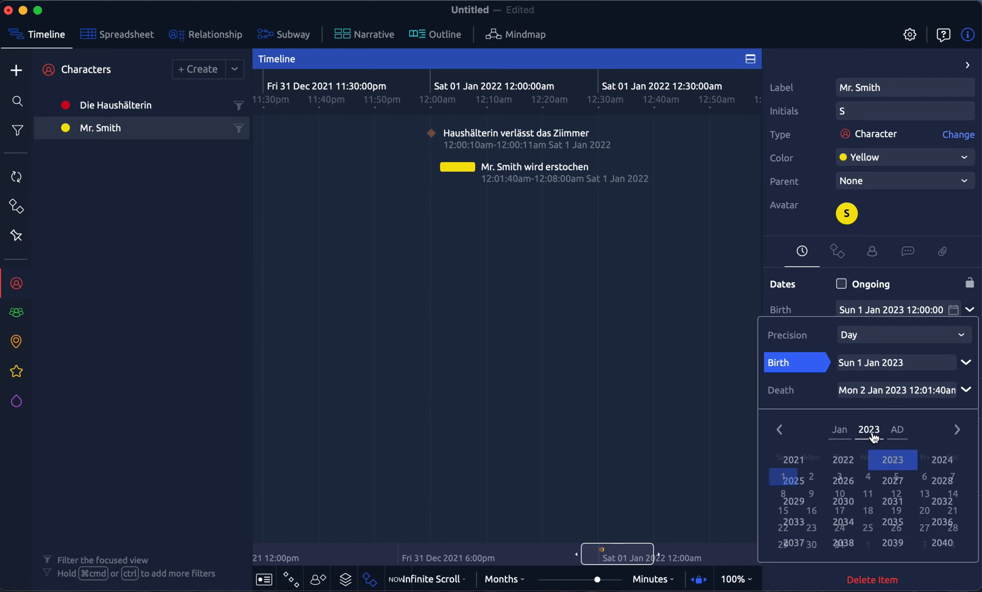
click(779, 430)
click(780, 430)
click(779, 429)
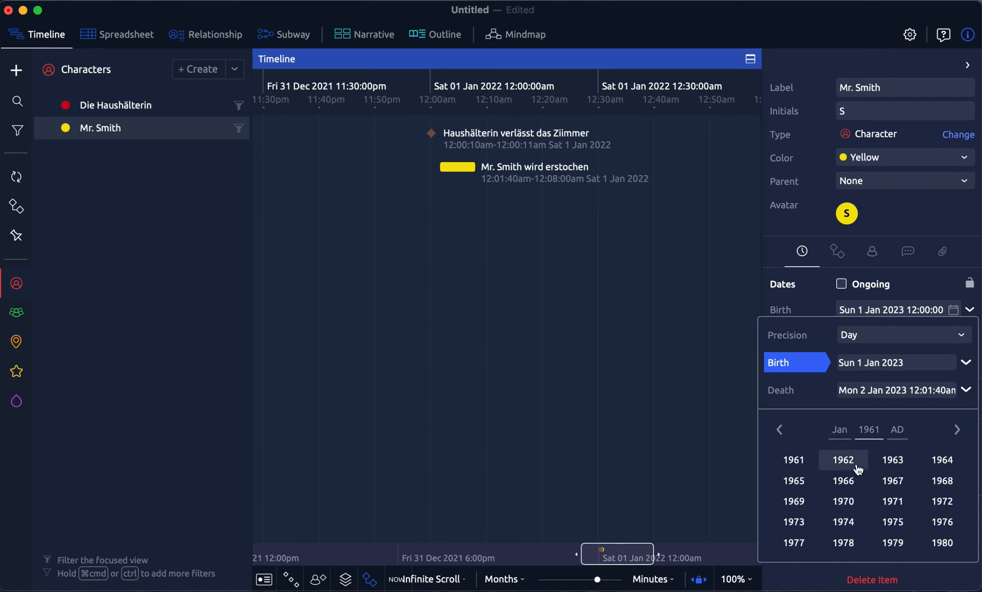
click(858, 469)
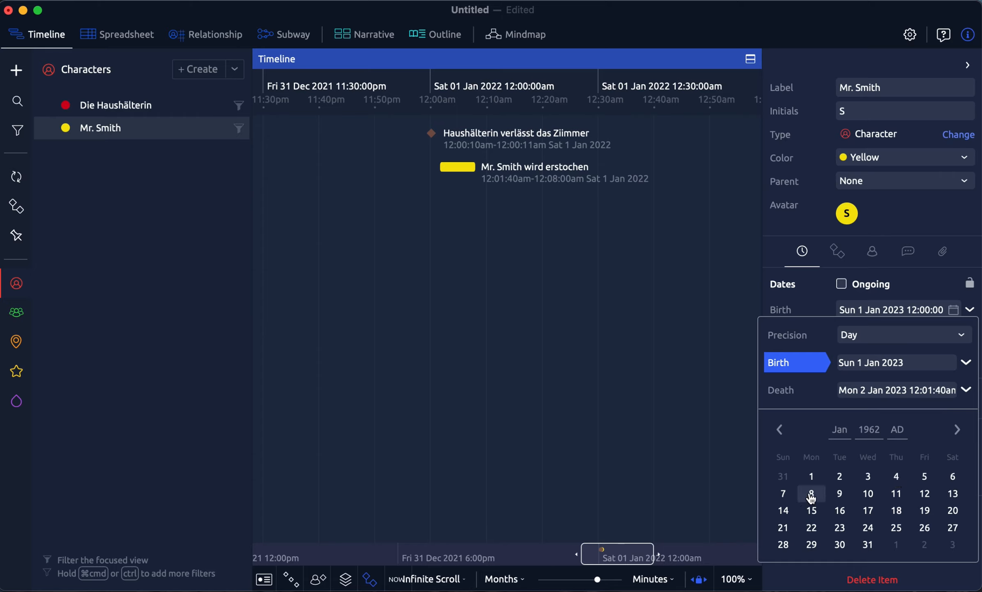
click(840, 478)
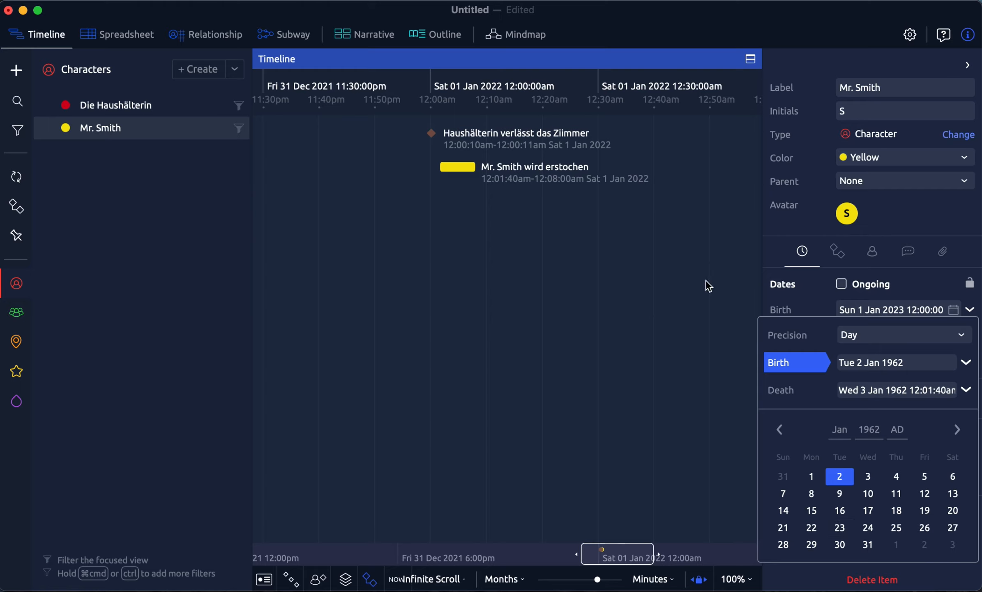
click(800, 299)
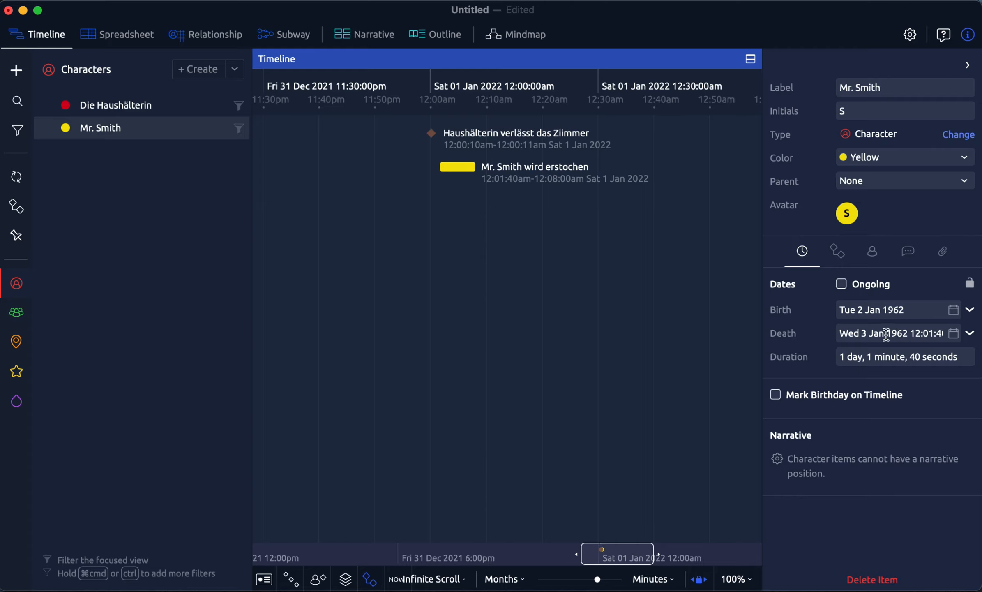
Step: Clear the victim's duration and set the death date to 1 January 2022 with Day precision
click(913, 311)
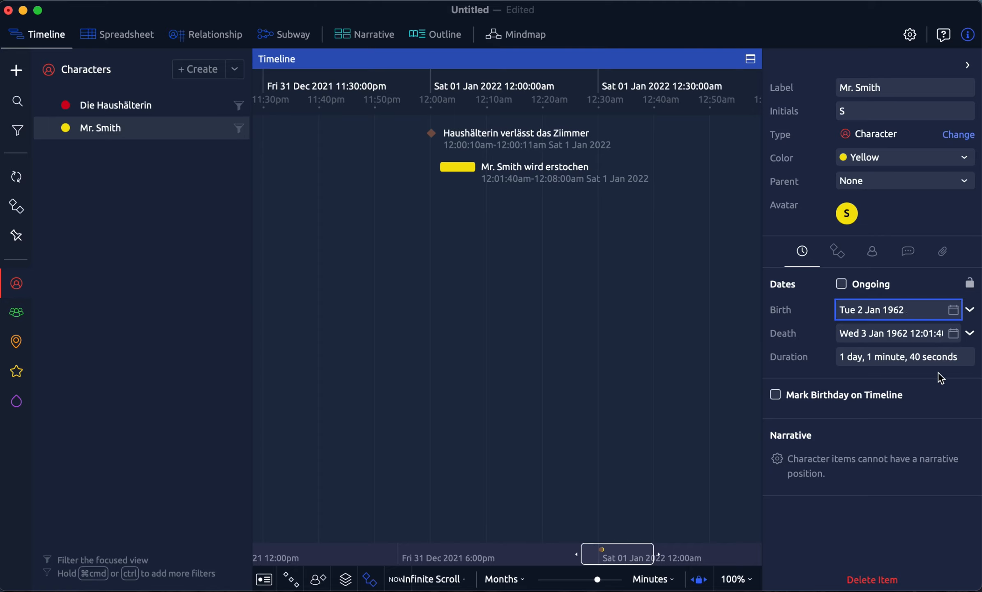
drag(968, 357, 690, 355)
key(BackSpace)
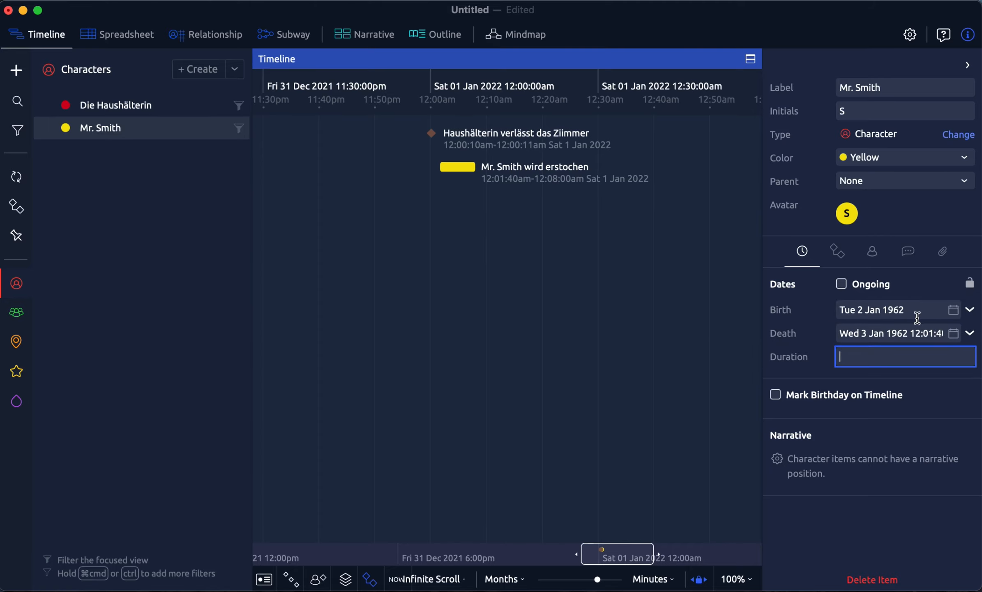
click(954, 333)
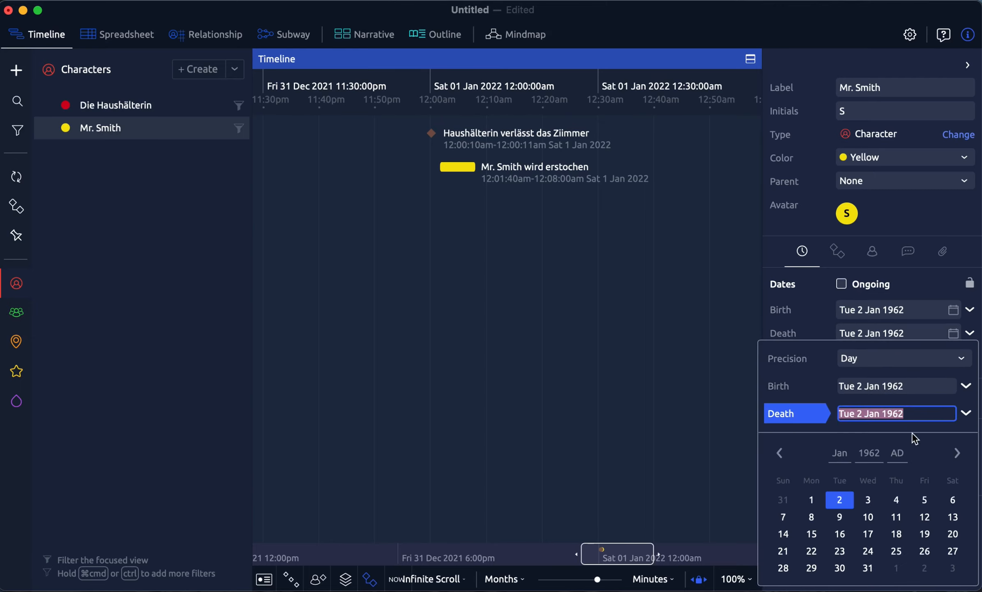
click(877, 459)
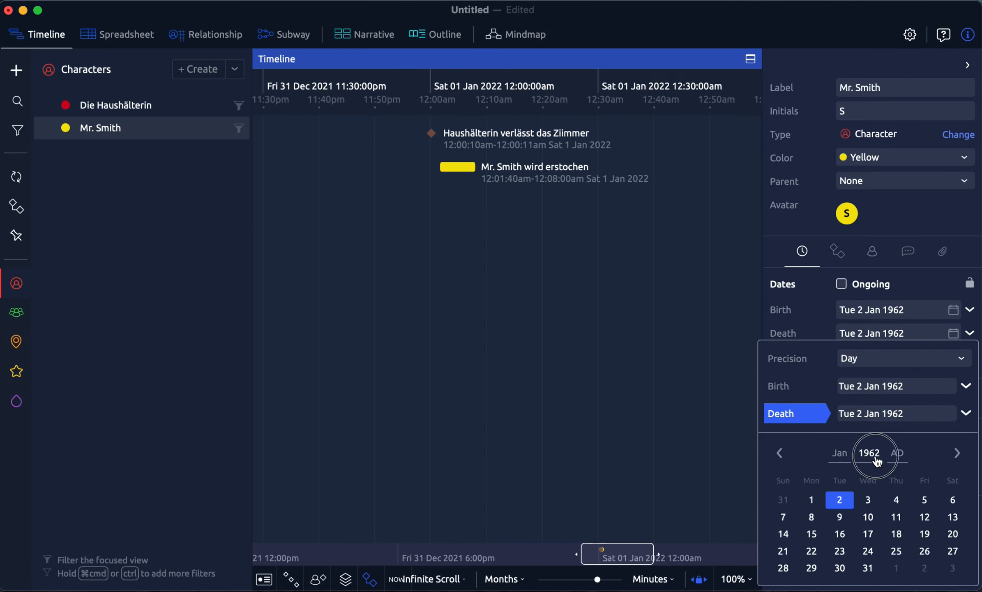
click(954, 455)
click(952, 456)
click(953, 456)
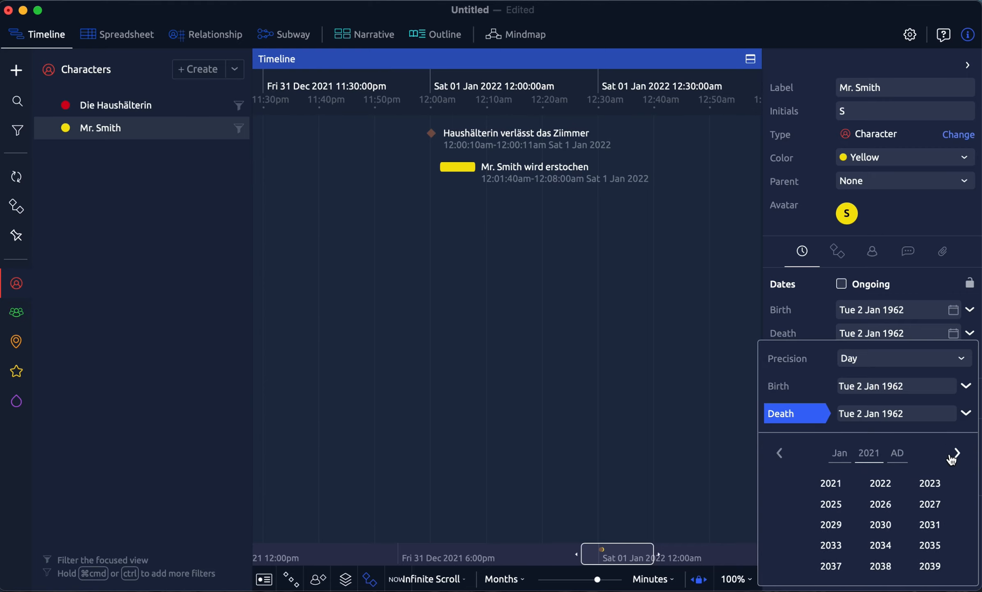
click(850, 490)
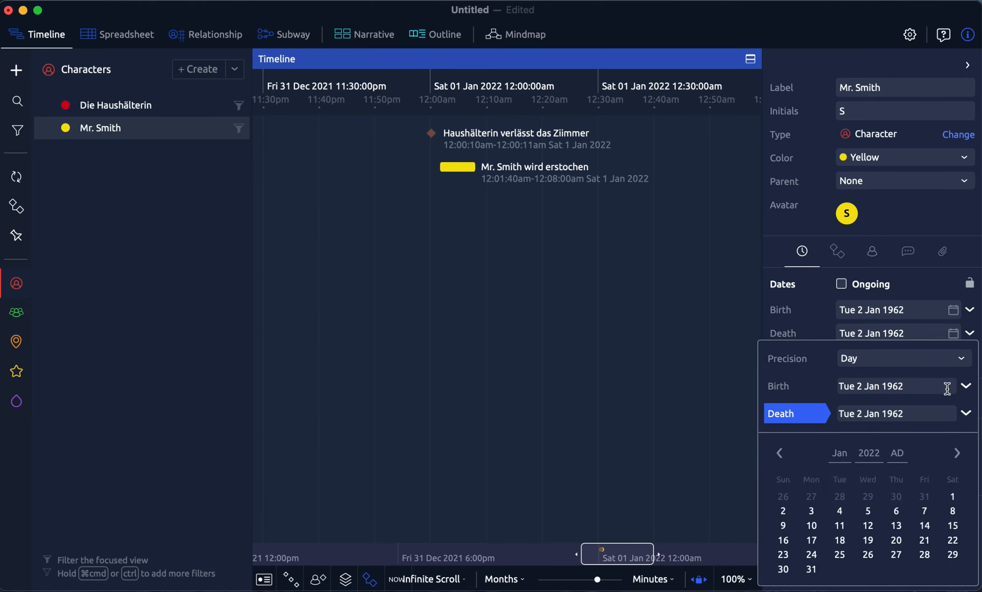
click(964, 363)
click(911, 428)
click(953, 497)
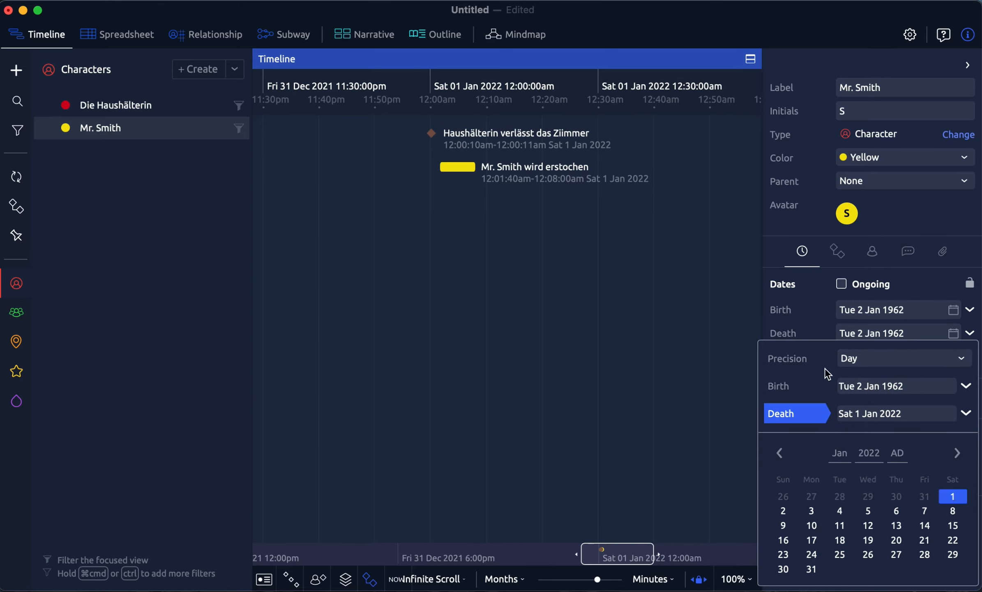
click(800, 316)
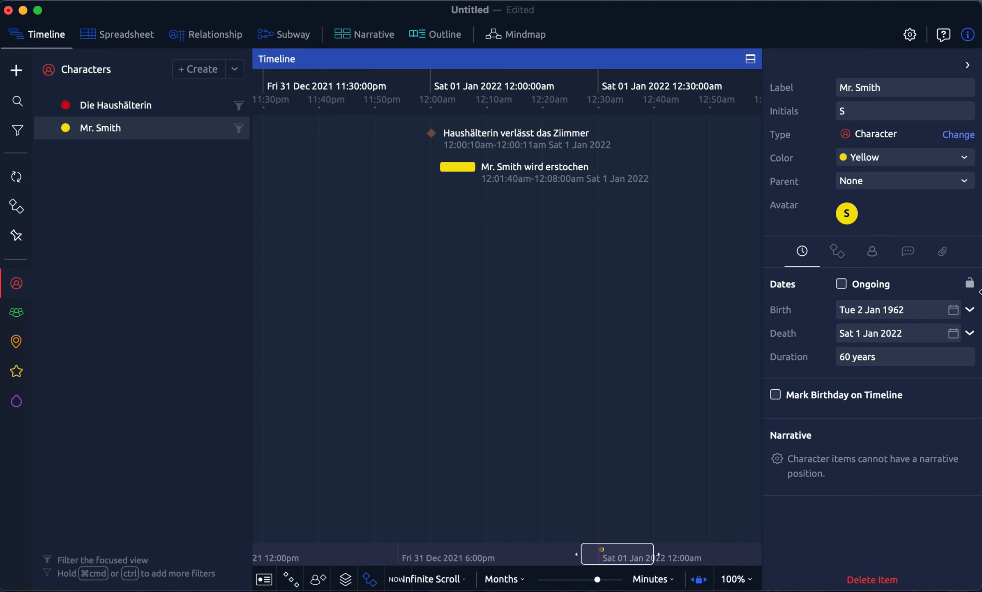
Step: Lock the victim's dates and mark the birthday on the timeline with the gift icon
click(970, 286)
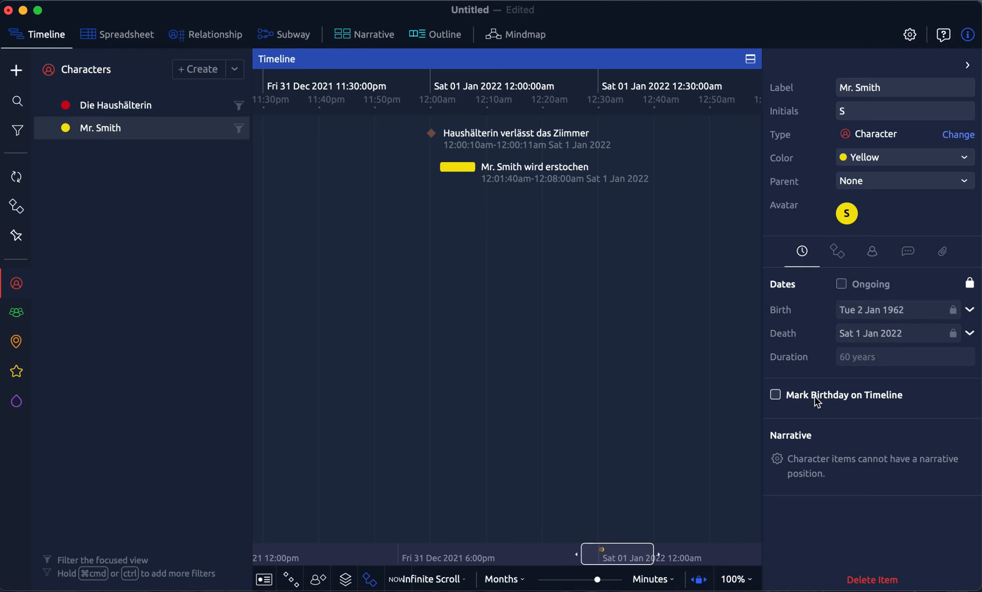
click(779, 399)
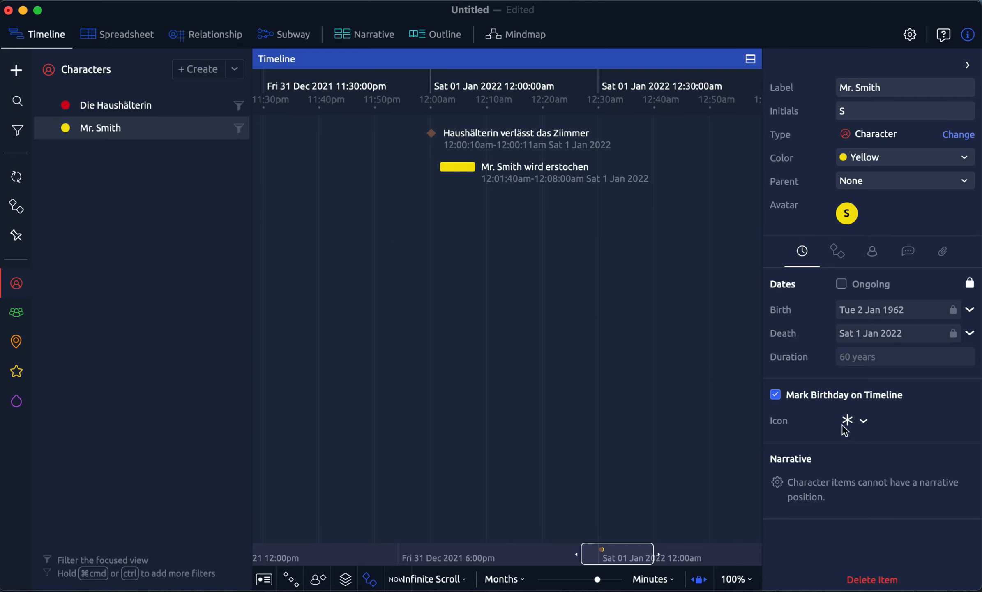
click(865, 421)
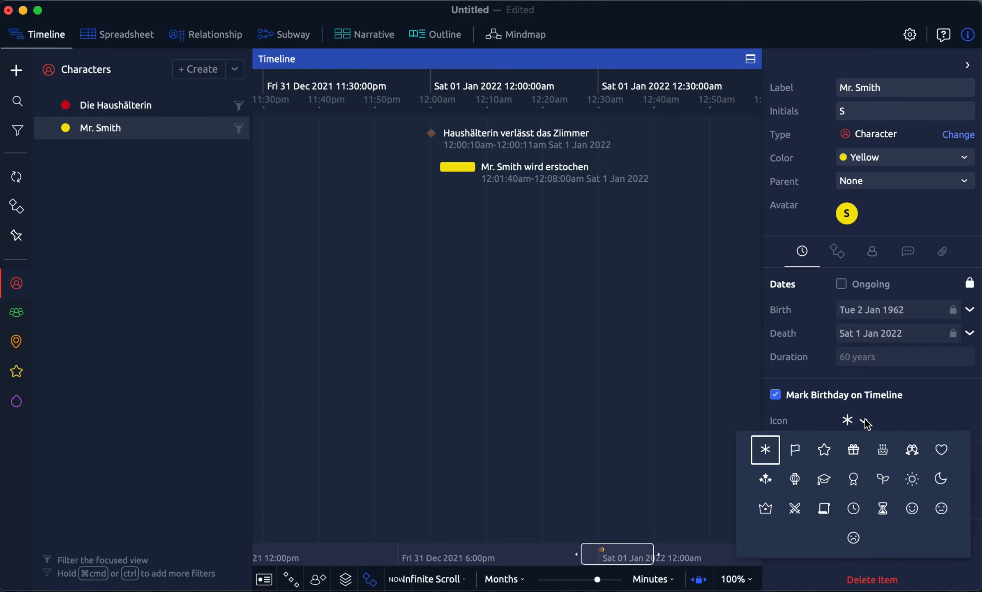
click(854, 449)
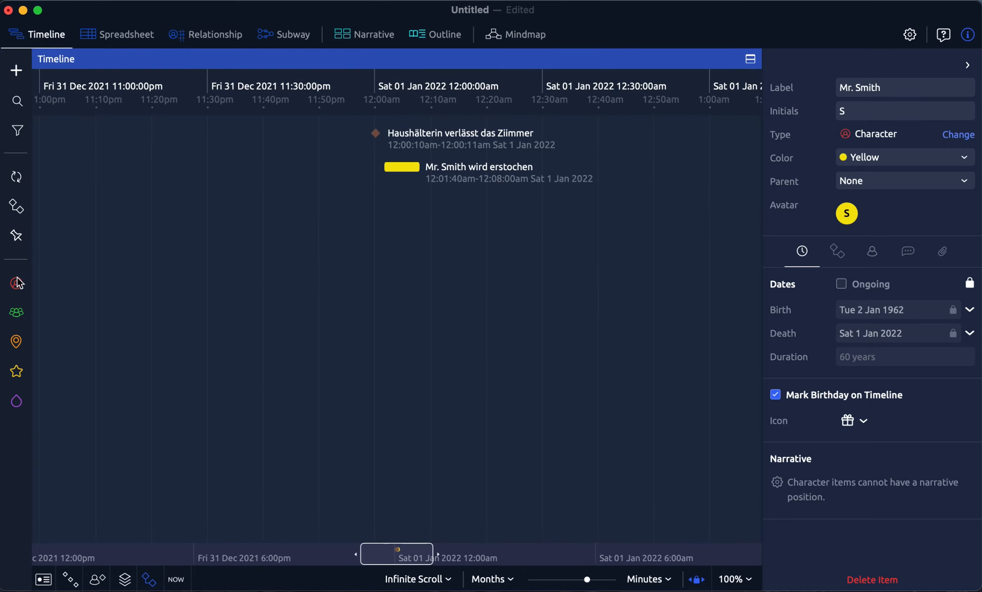
Step: Create a third character and name it with a woman's title and surname
click(16, 283)
click(202, 70)
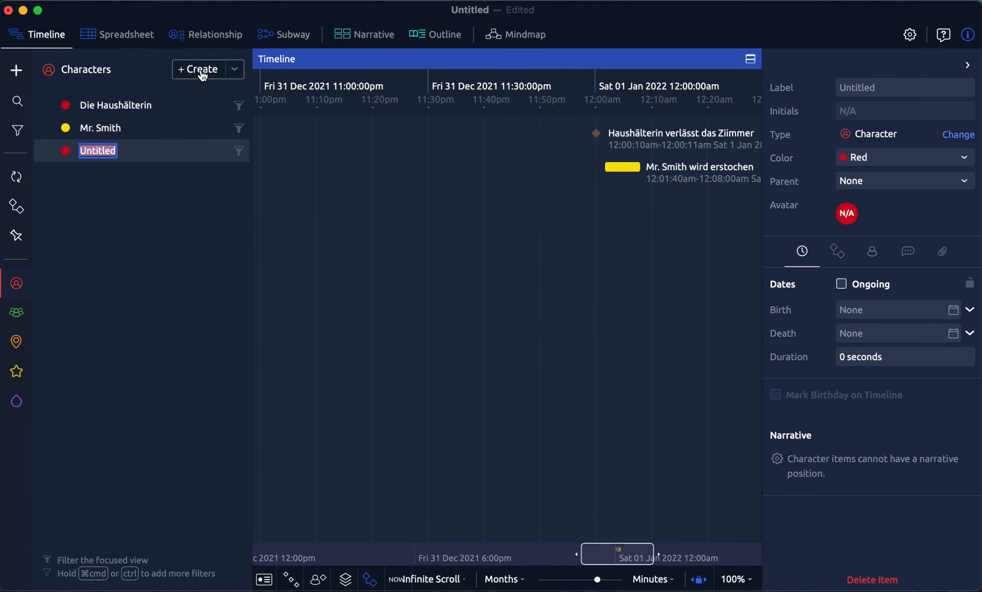
text(Mrsd)
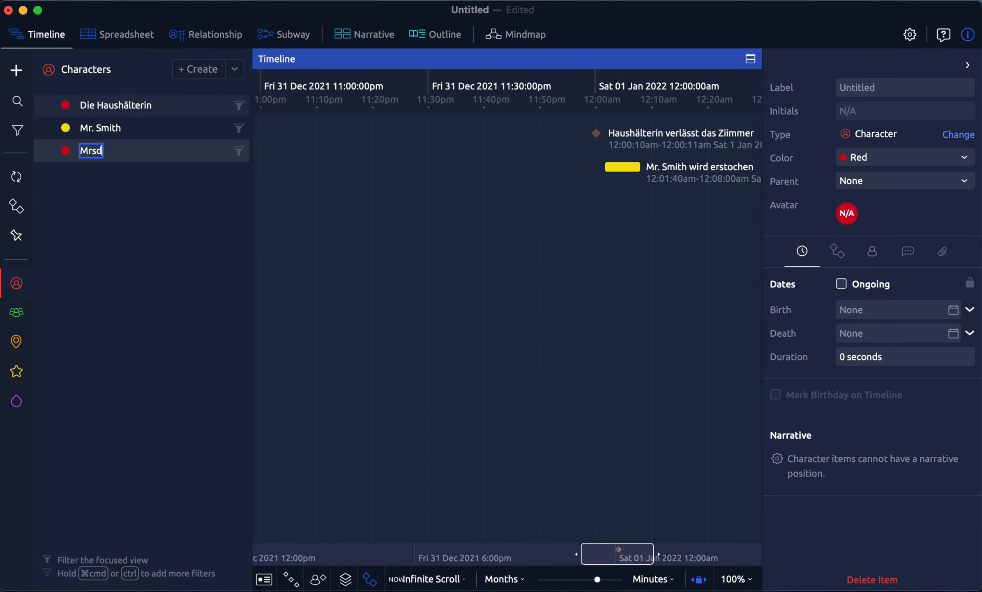
key(BackSpace)
text(. Hunter)
key(Return)
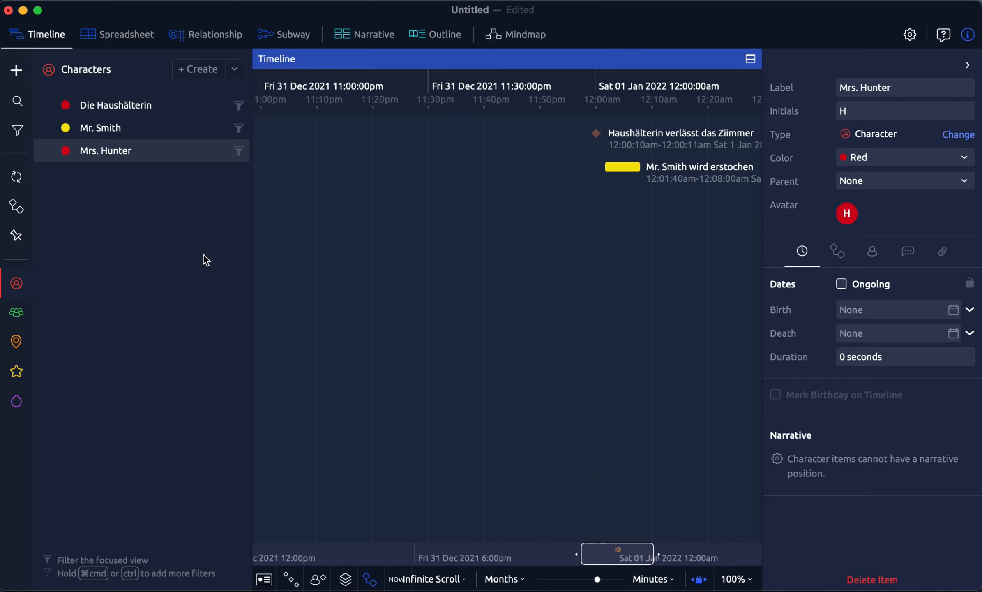
Step: Create a fourth character and name it "Der Gärtner"
click(197, 73)
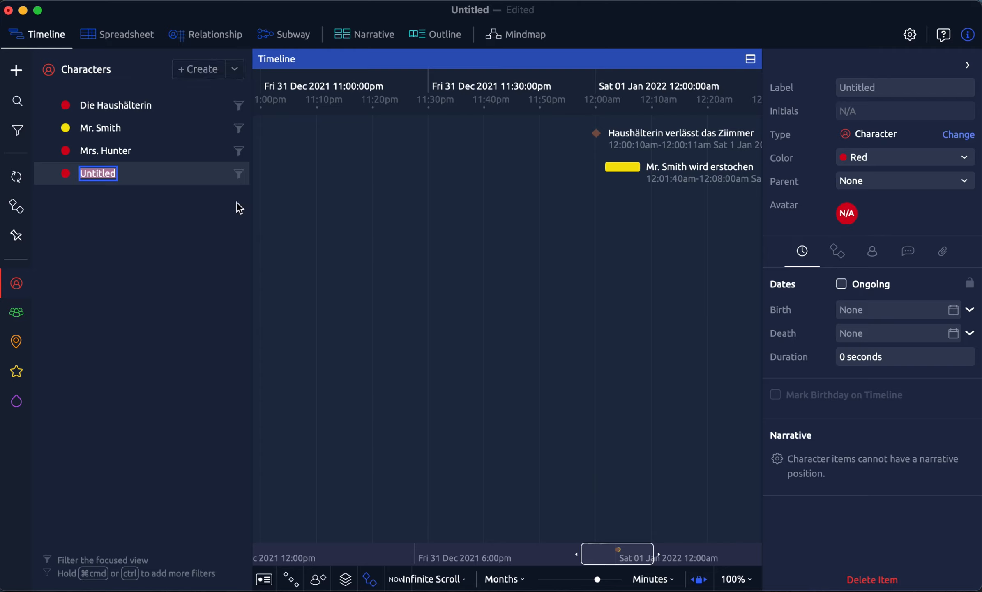
text(Der Gärtner)
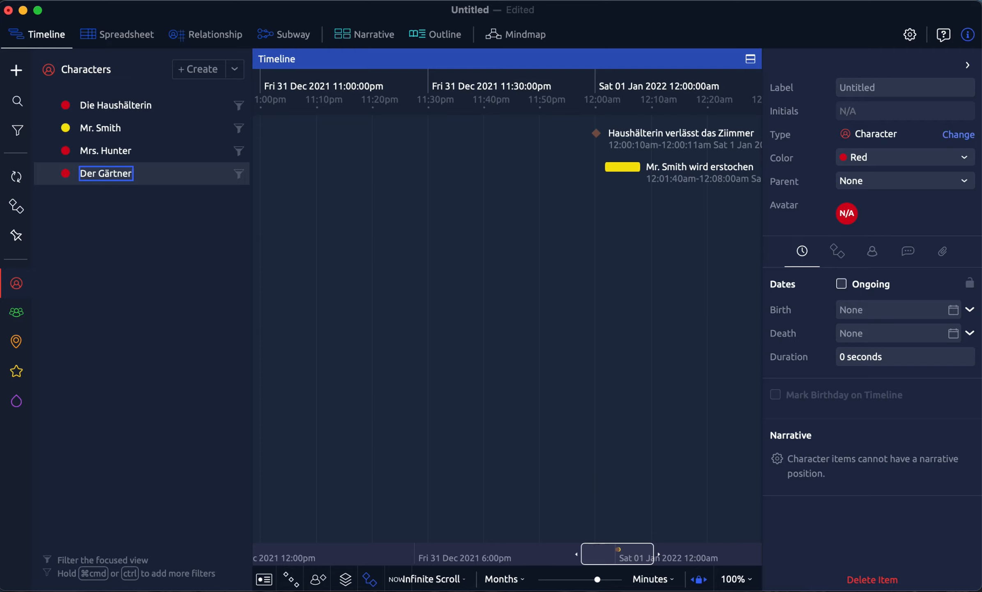
key(Return)
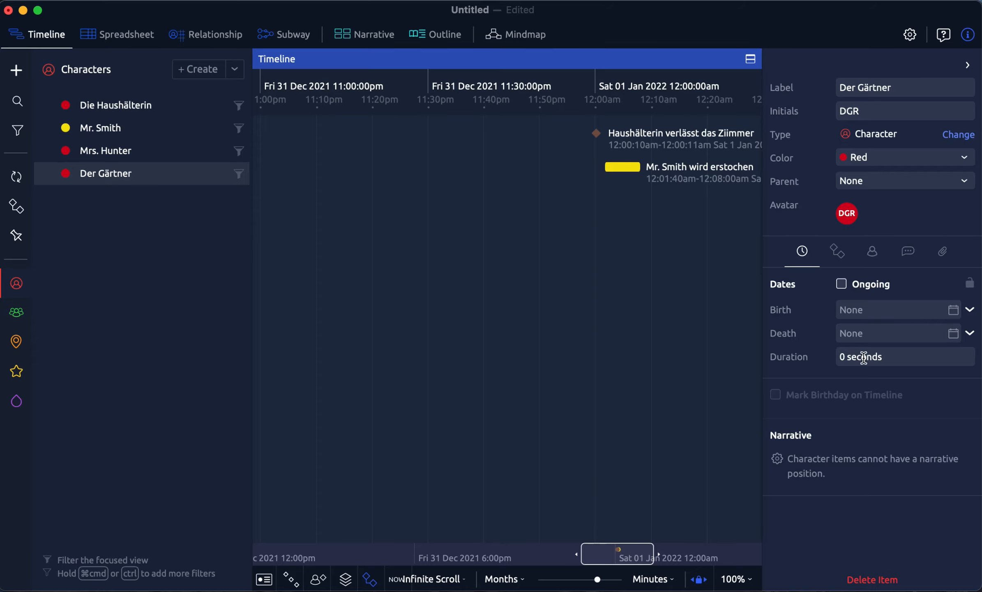
Step: Add a Spouse relationship from the character "Der Gärtner" to "Die Haushälterin"
click(837, 257)
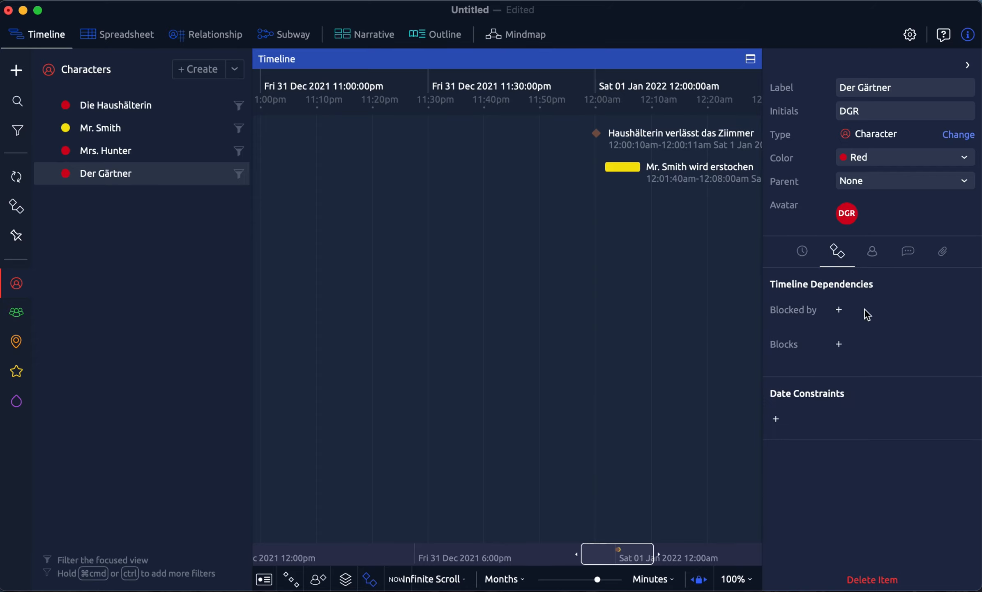
click(873, 252)
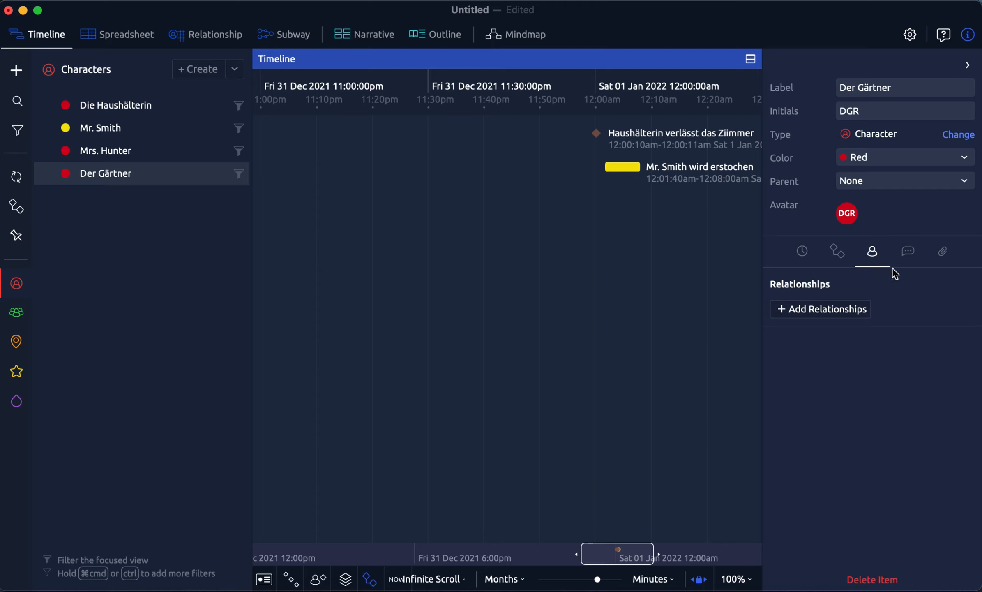
click(907, 255)
click(881, 258)
click(824, 307)
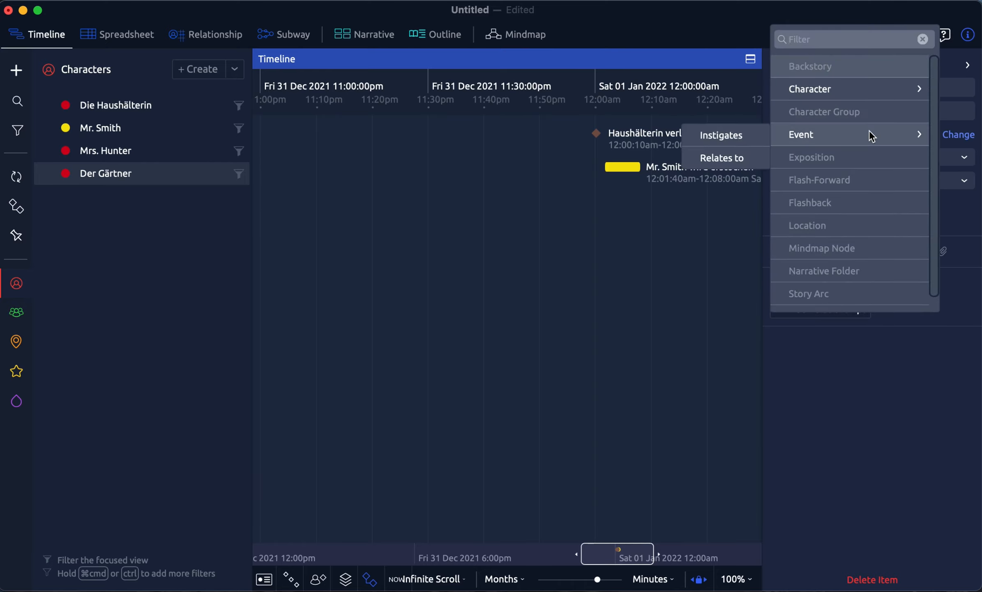
mouse_move(850, 92)
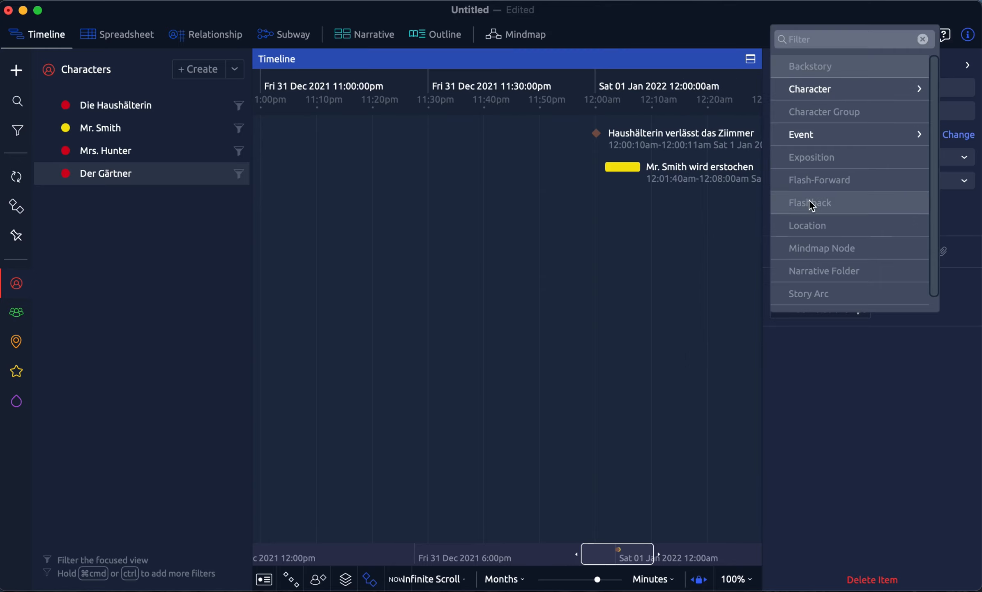
mouse_move(802, 136)
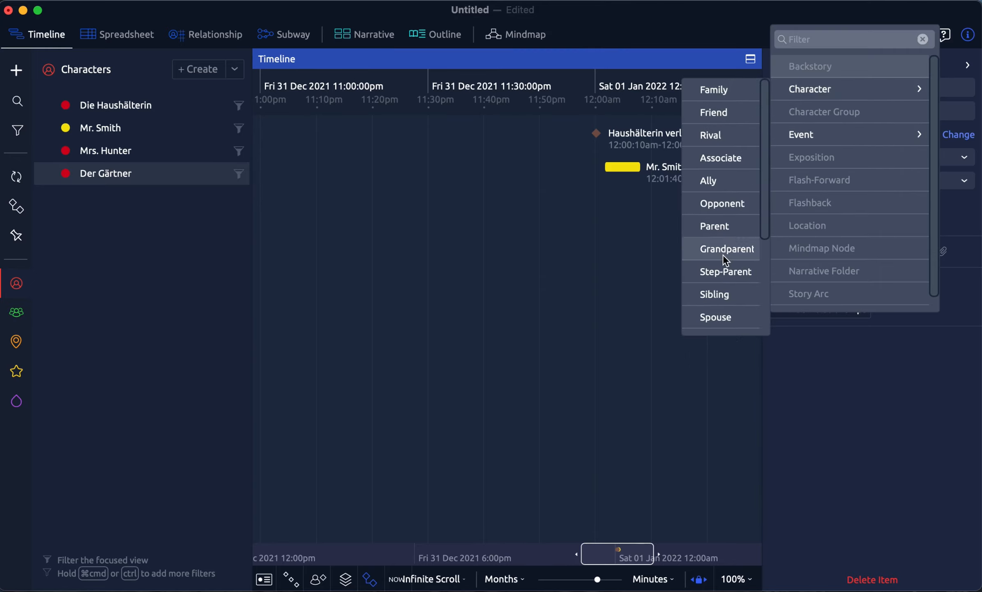
click(729, 321)
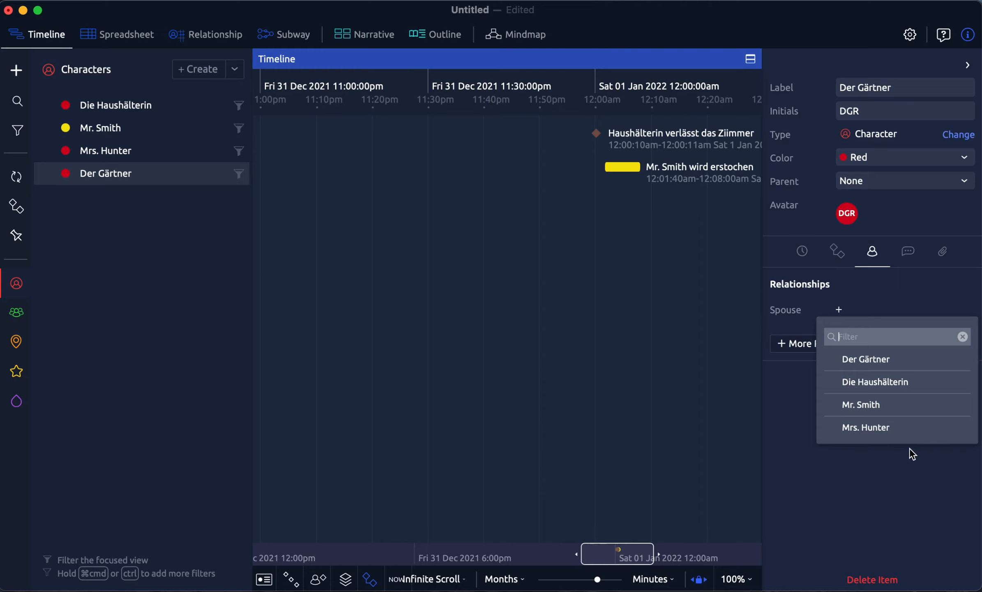
click(891, 387)
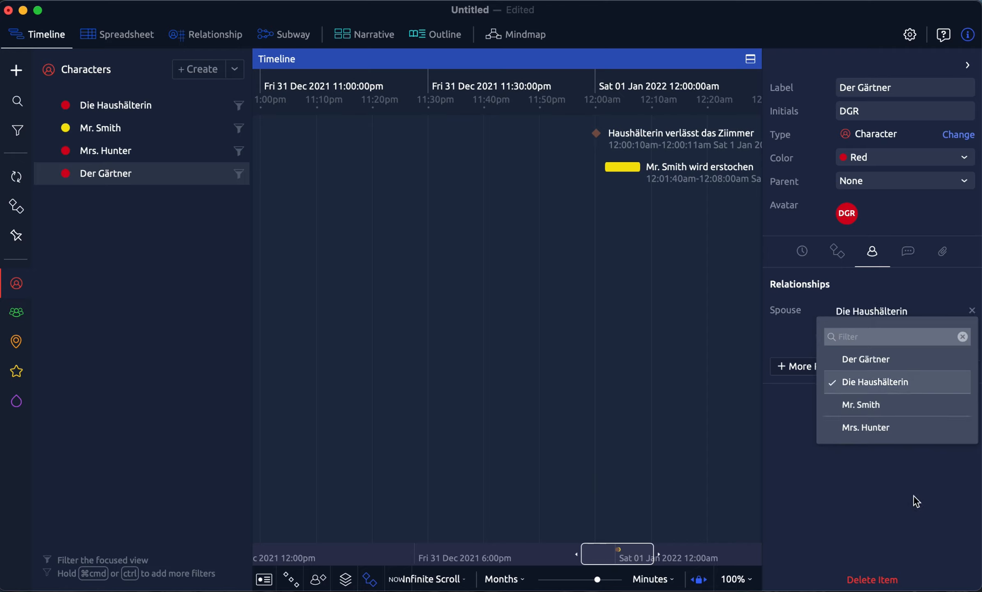
click(891, 529)
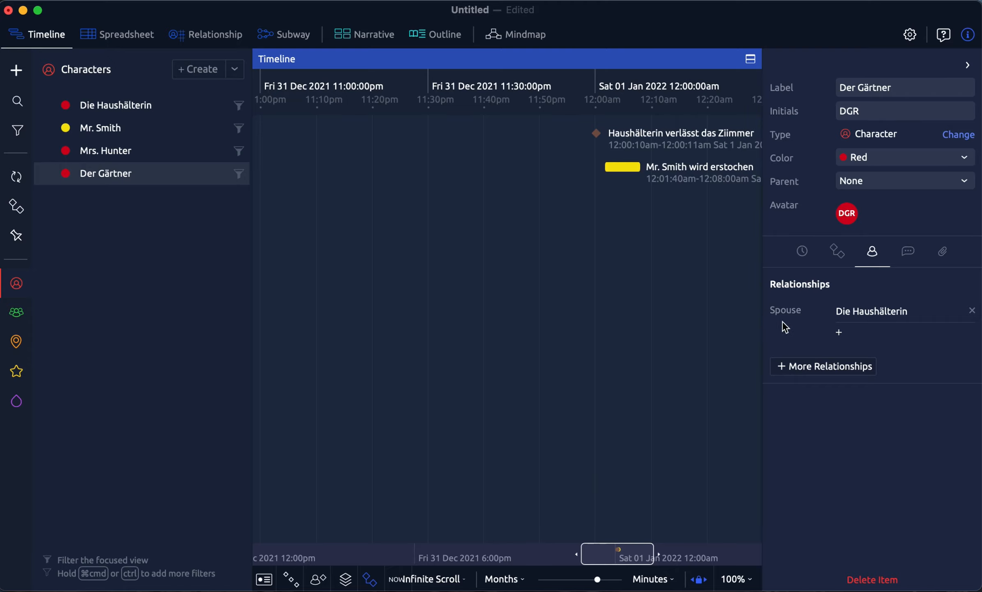
Step: Review the full list of further relationship types that could link "Der Gärtner" to other characters
click(840, 332)
click(807, 337)
click(845, 367)
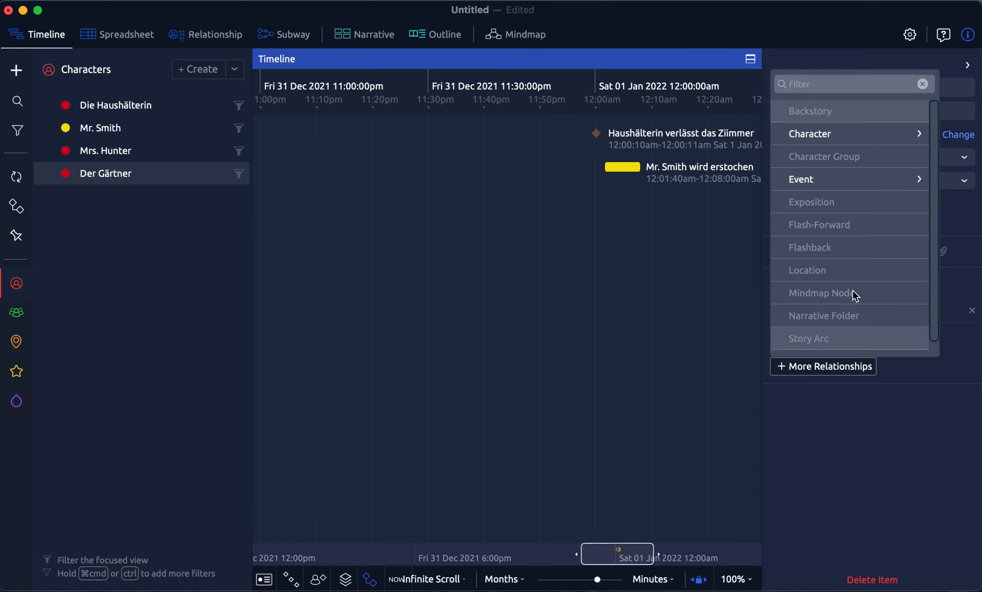
mouse_move(837, 140)
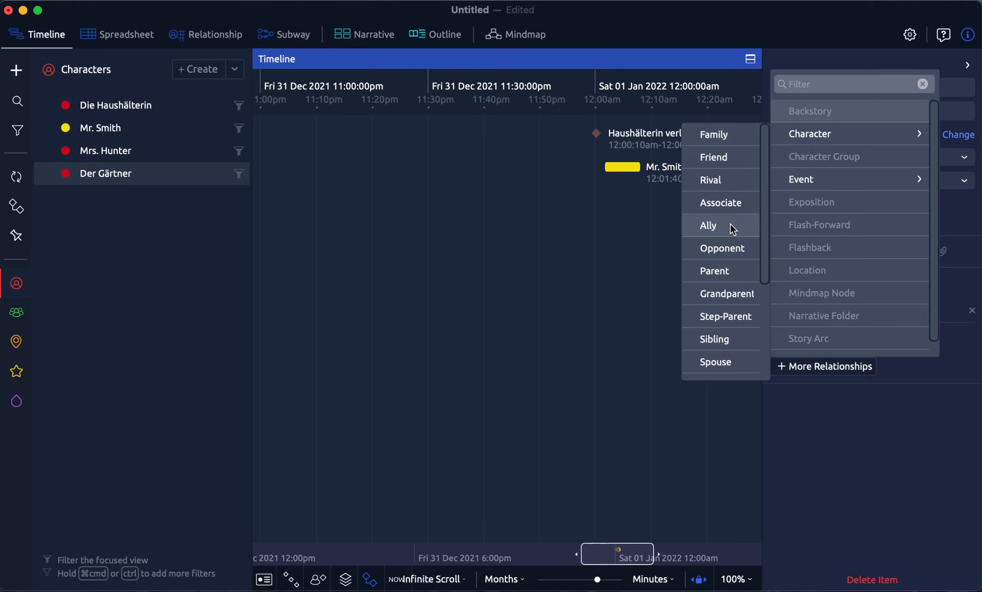
scroll(726, 239, down, 5)
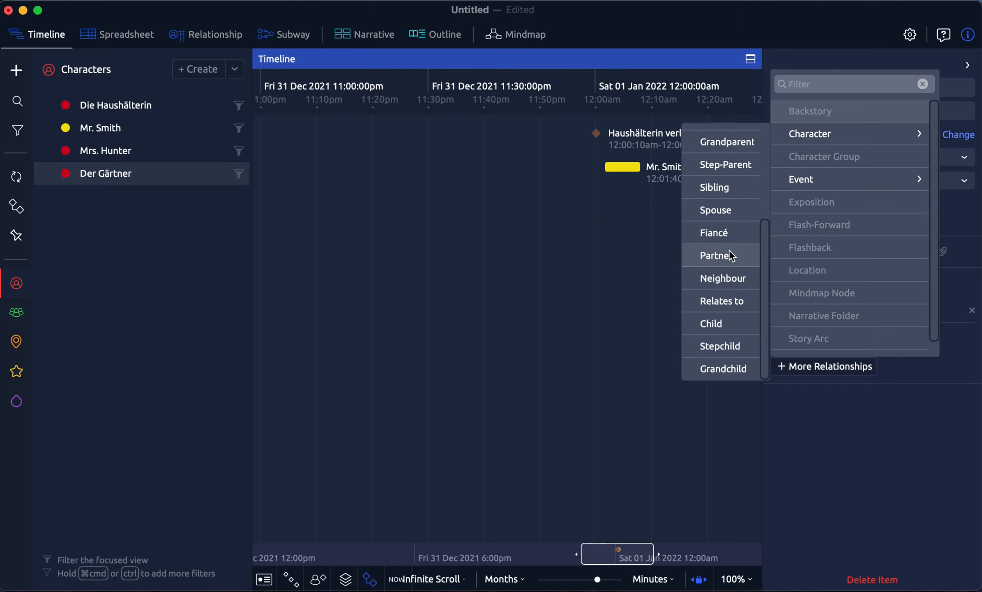
scroll(731, 255, up, 5)
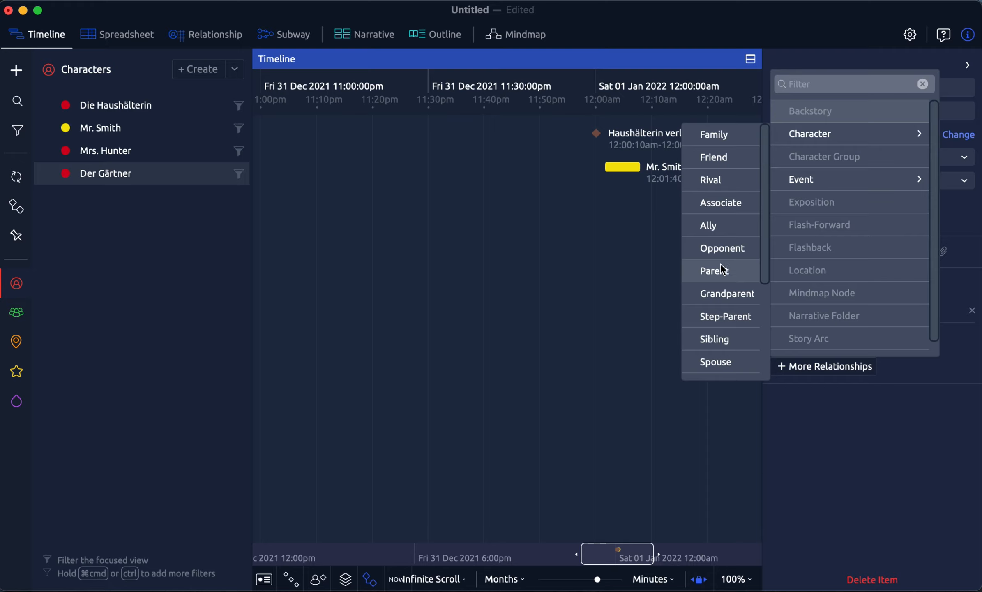
click(844, 442)
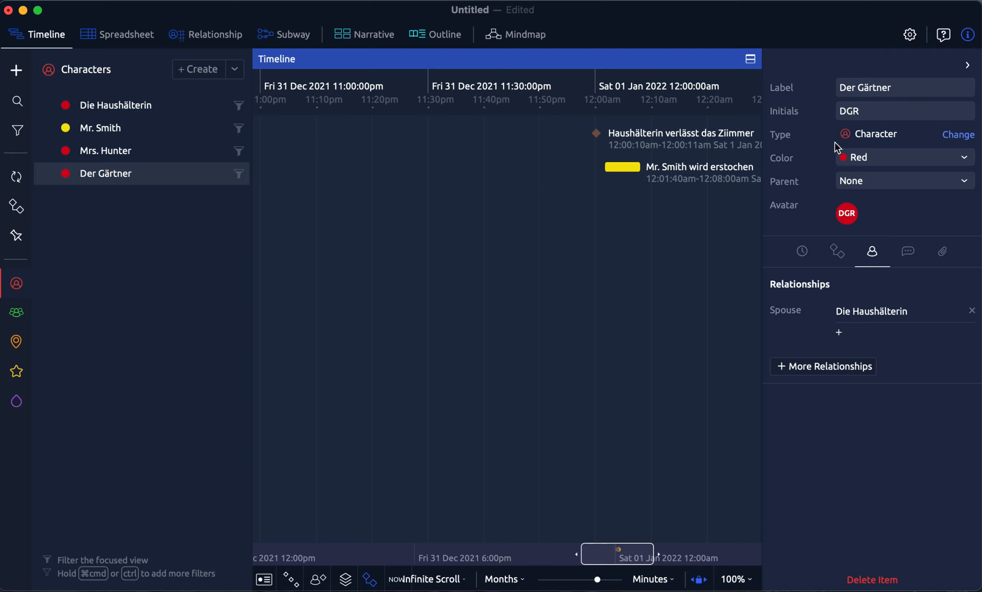
Step: Look through the available character types for "Der Gärtner" and set the gender to Male
click(915, 253)
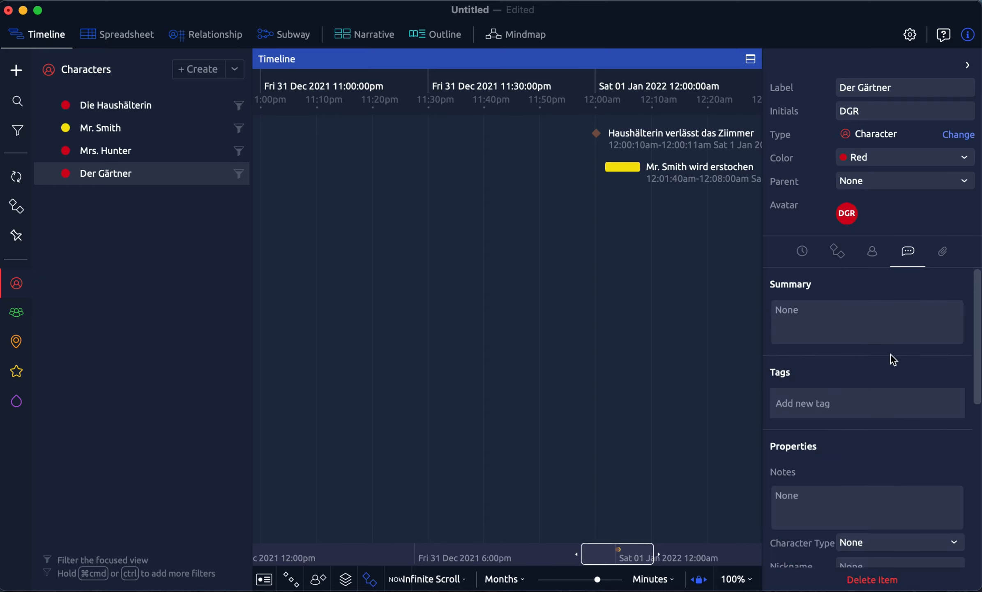
scroll(847, 329, down, 4)
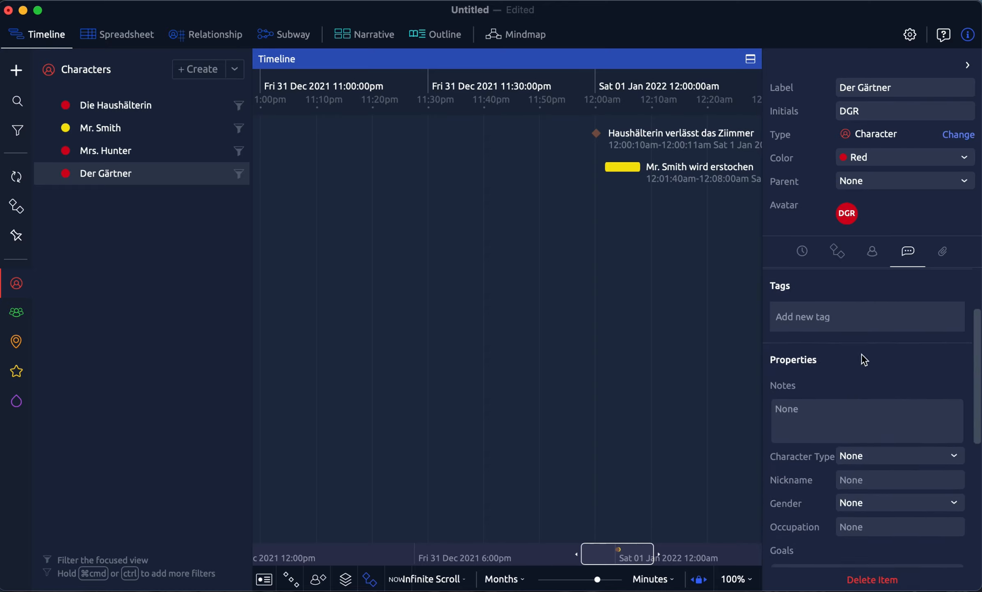
scroll(868, 345, down, 6)
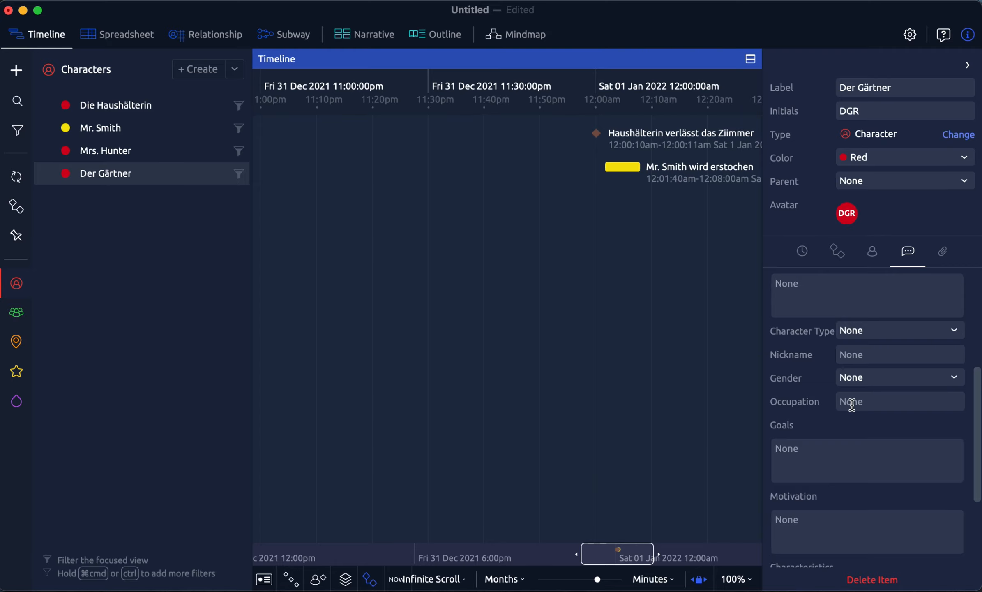
click(955, 333)
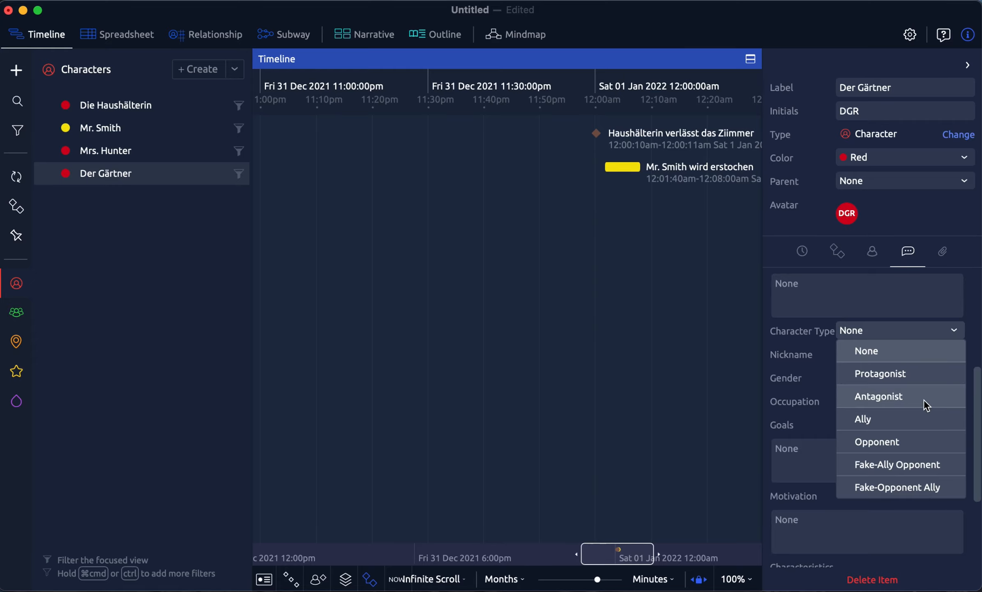
click(797, 375)
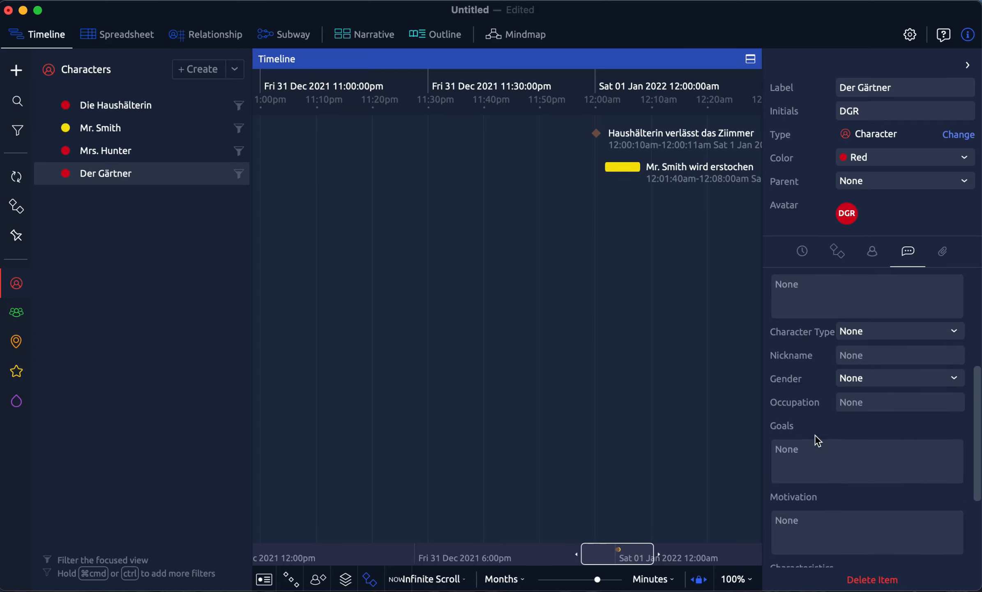
click(949, 379)
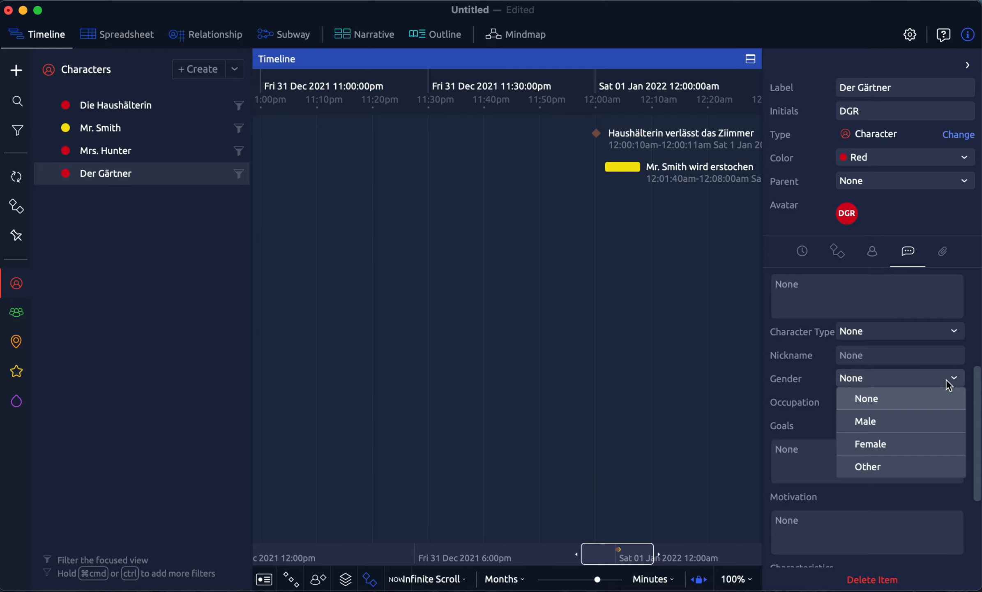
click(870, 423)
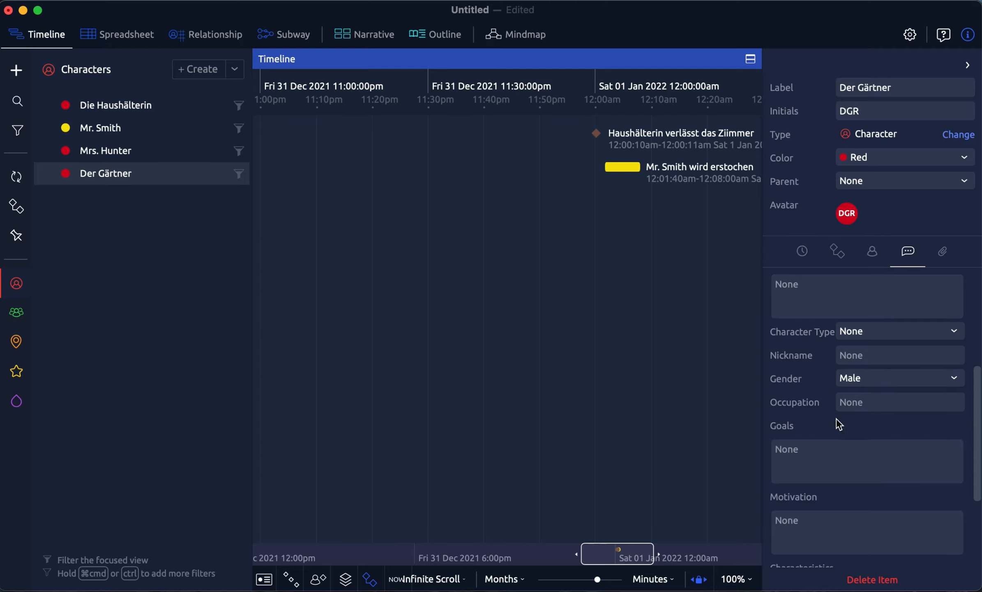
Step: Examine the remaining descriptive properties of "Der Gärtner", including goals, motivation and traits, and the image and file attachment options
scroll(870, 428, down, 3)
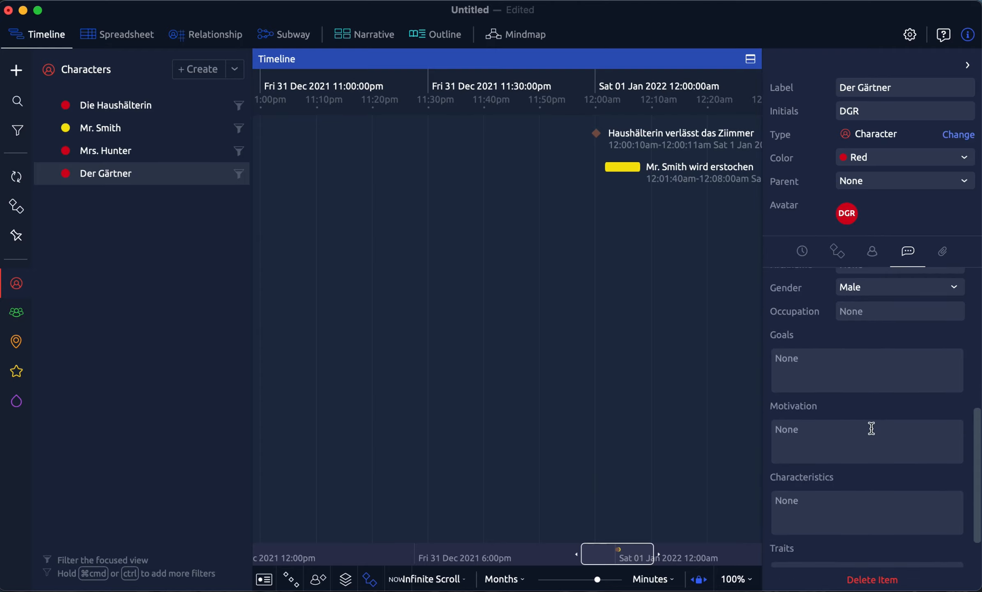
scroll(870, 428, up, 1)
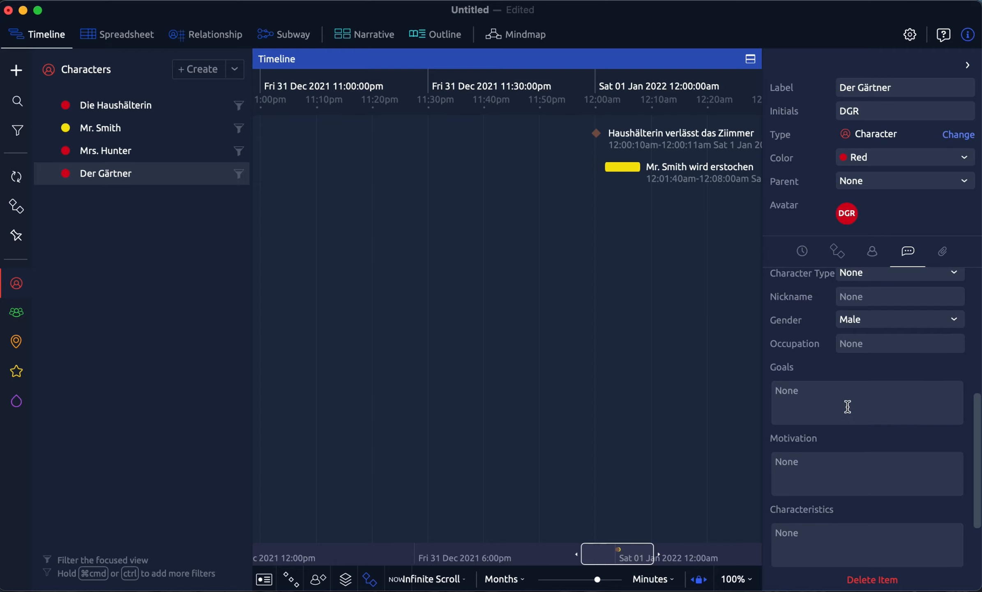
scroll(845, 468, down, 2)
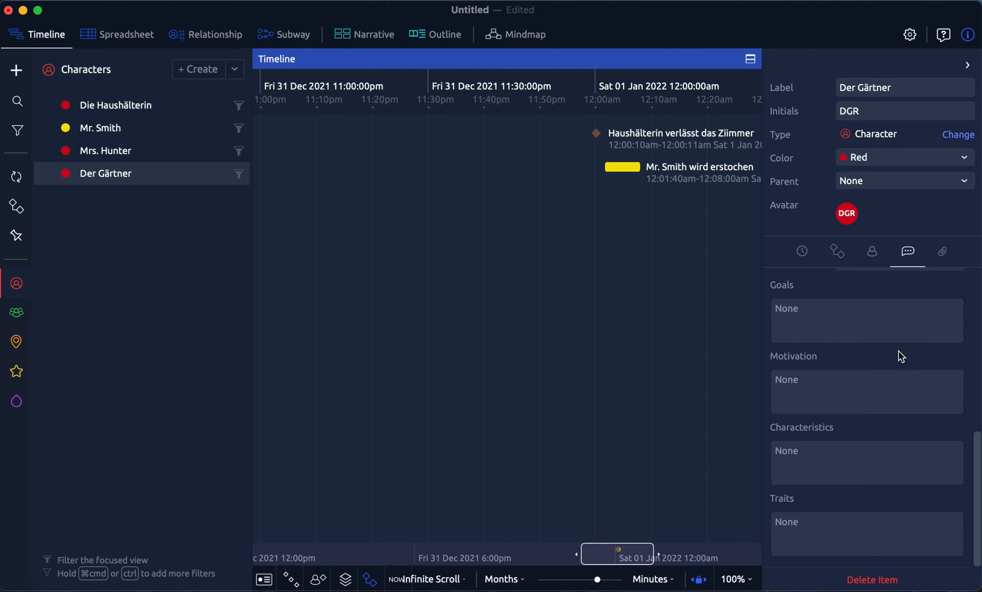
scroll(847, 374, up, 5)
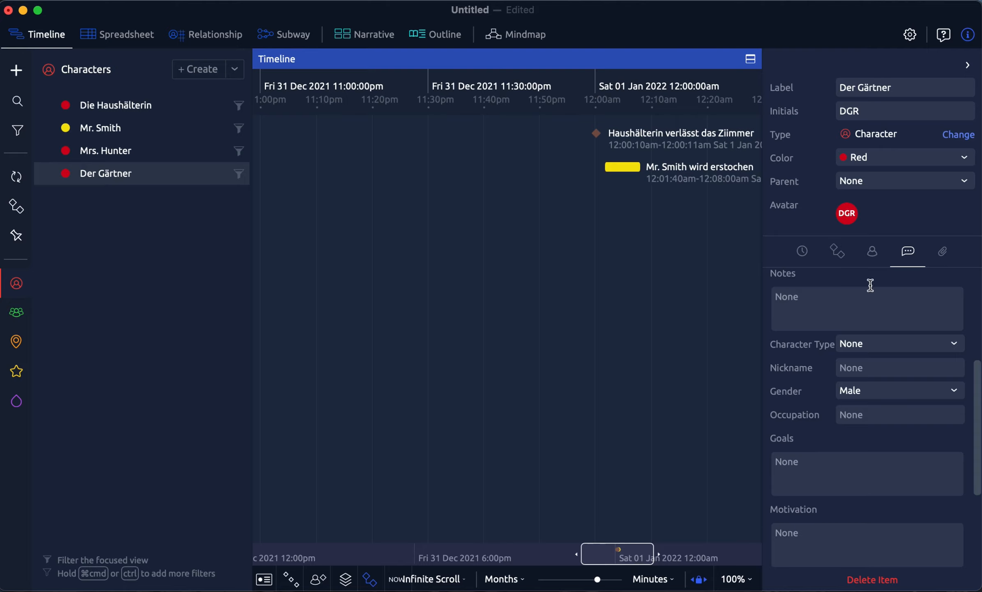
scroll(847, 301, up, 5)
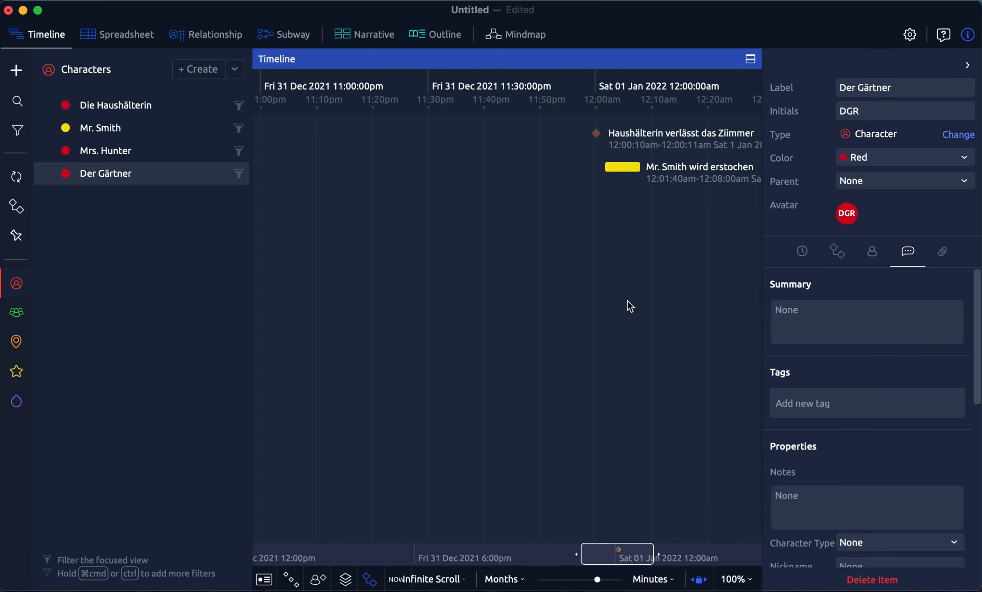
click(942, 252)
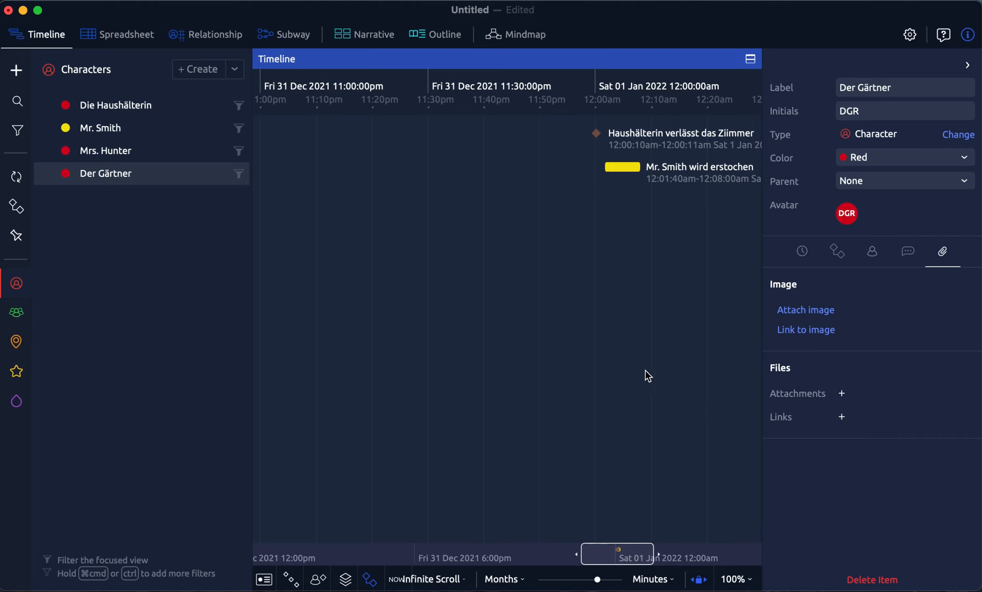
Step: Deselect "Der Gärtner" and hide the character list to give the timeline more room
click(620, 366)
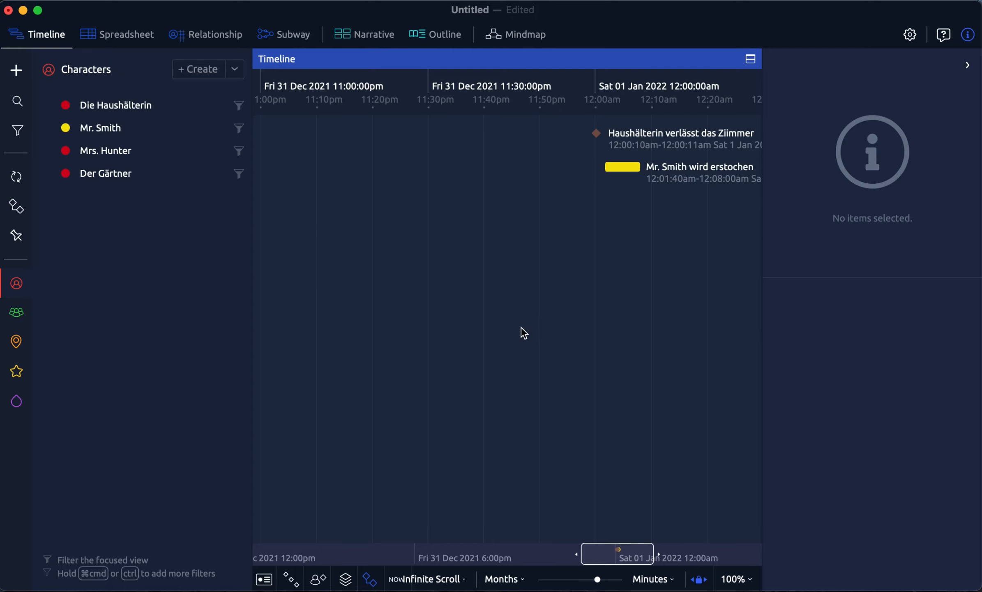
click(16, 283)
Step: Create an event named "Gartenhaus zugeschlossen" at about 10:43 pm on 31 December 2021 and open its date settings
scroll(323, 255, left, 15)
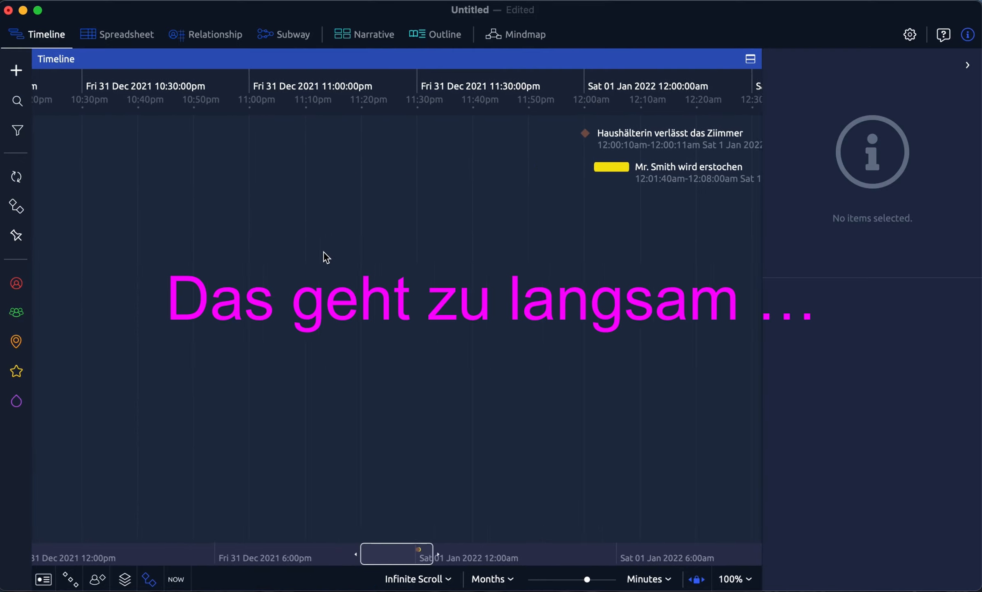
scroll(323, 253, left, 5)
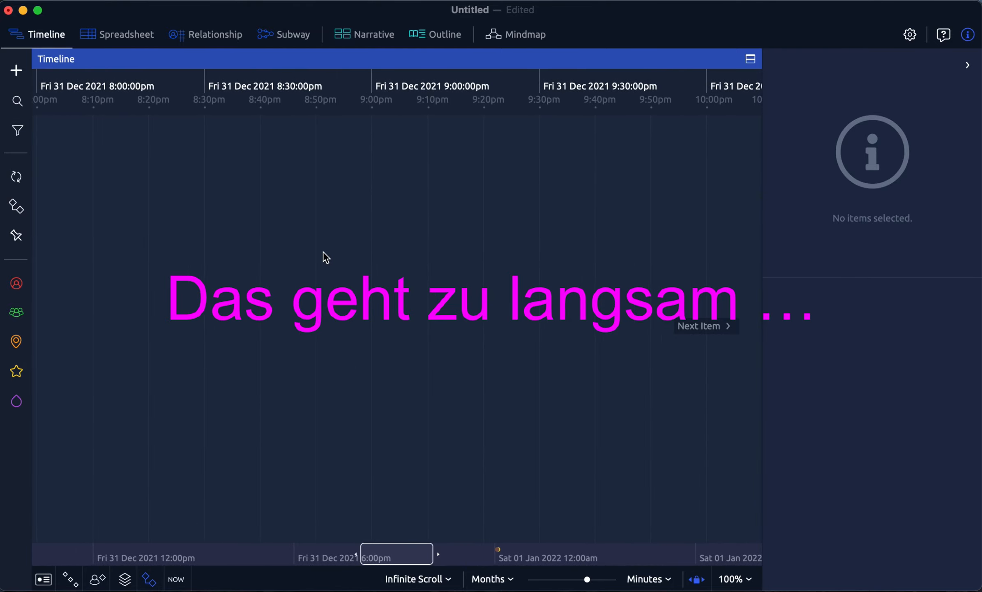
scroll(326, 247, right, 6)
scroll(367, 246, right, 8)
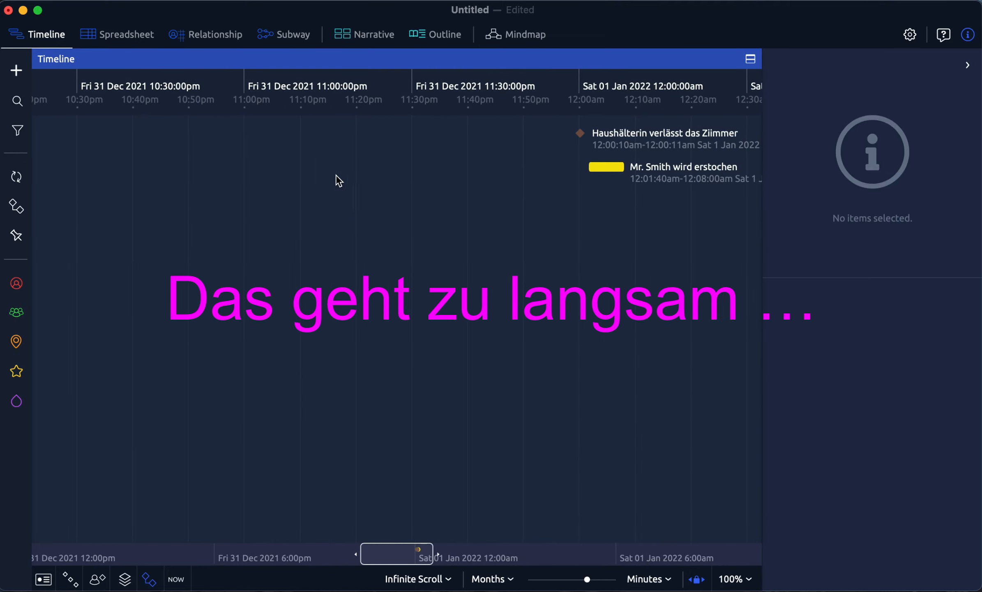
scroll(336, 177, left, 2)
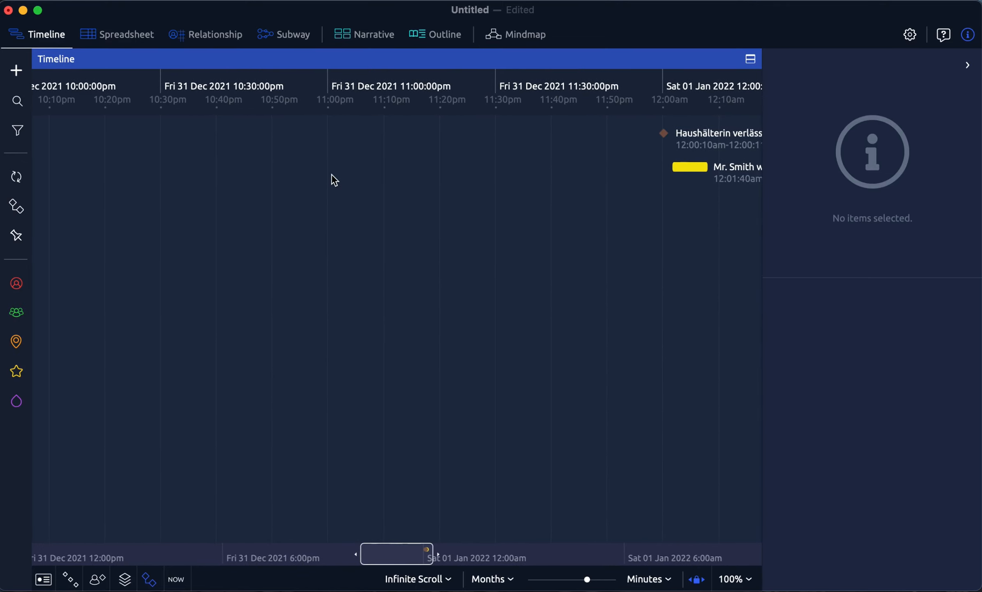
double_click(238, 169)
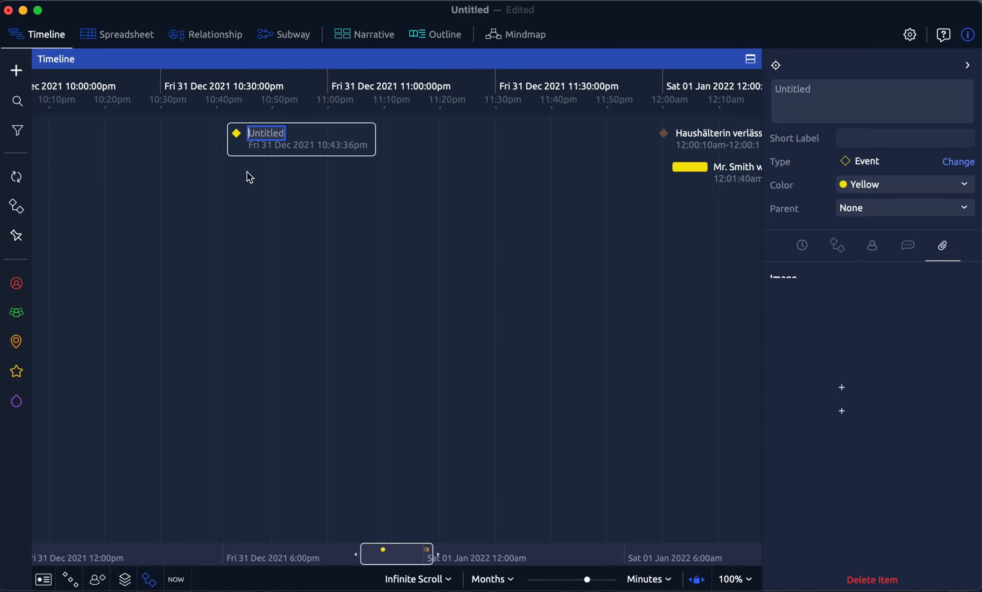
text(Game)
key(BackSpace)
key(BackSpace)
text(rtenhaus zugesch)
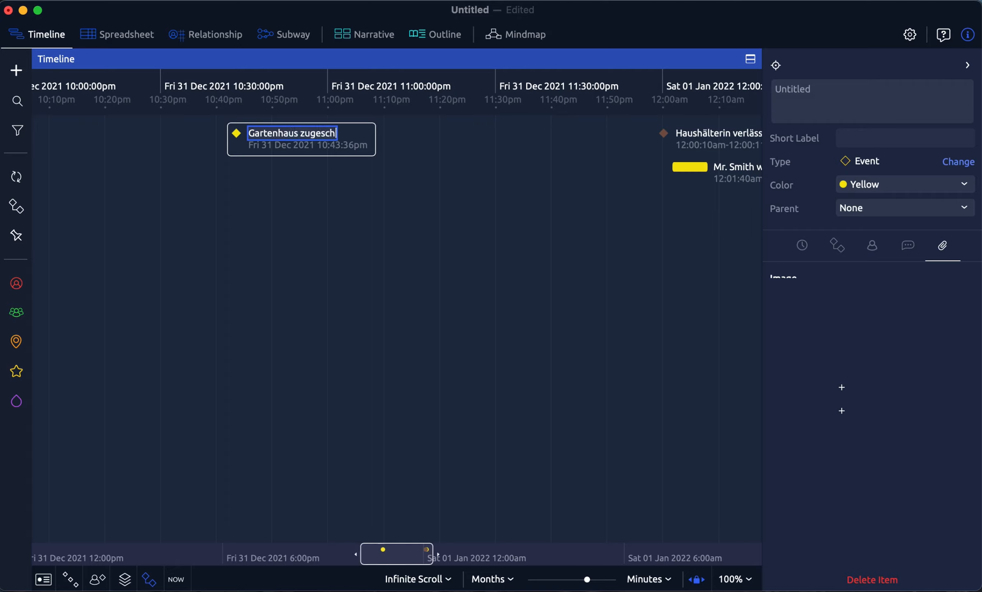
text(lossen)
key(Return)
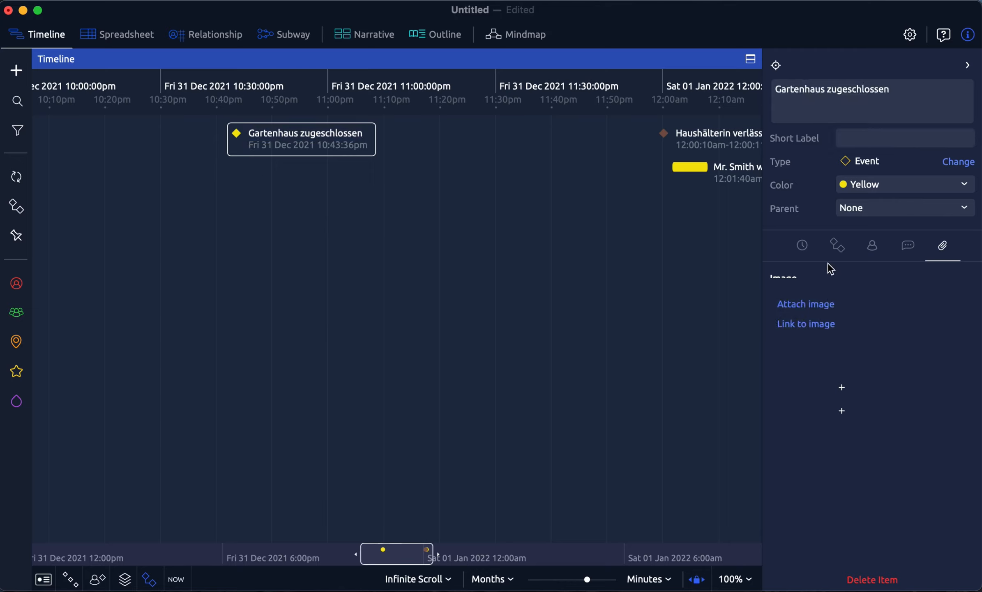
click(805, 246)
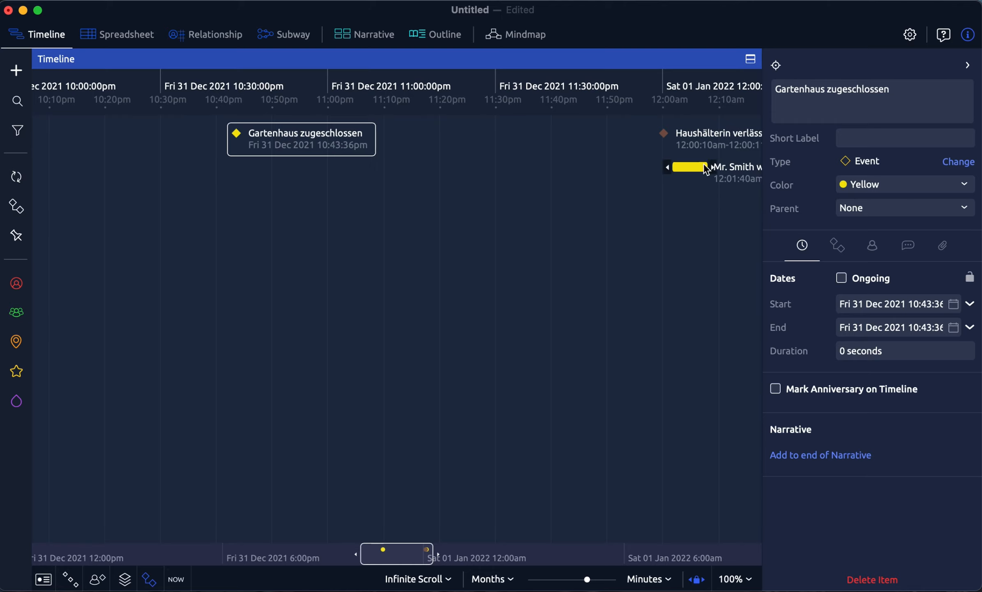
Step: Assign "Der Gärtner" as participant and "Mrs. Hunter" as observer of the event "Gartenhaus zugeschlossen"
scroll(700, 146, right, 3)
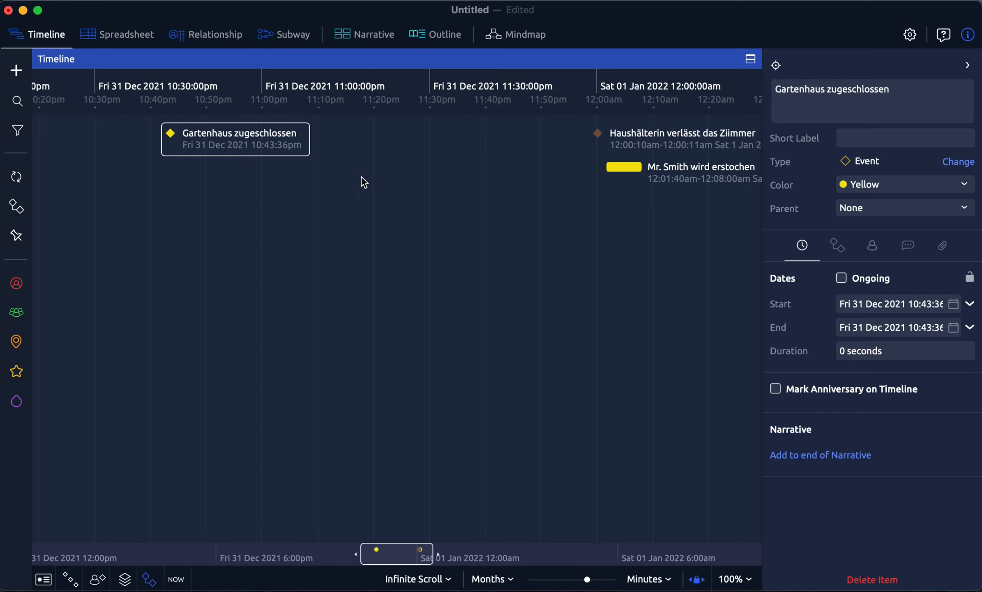
click(872, 246)
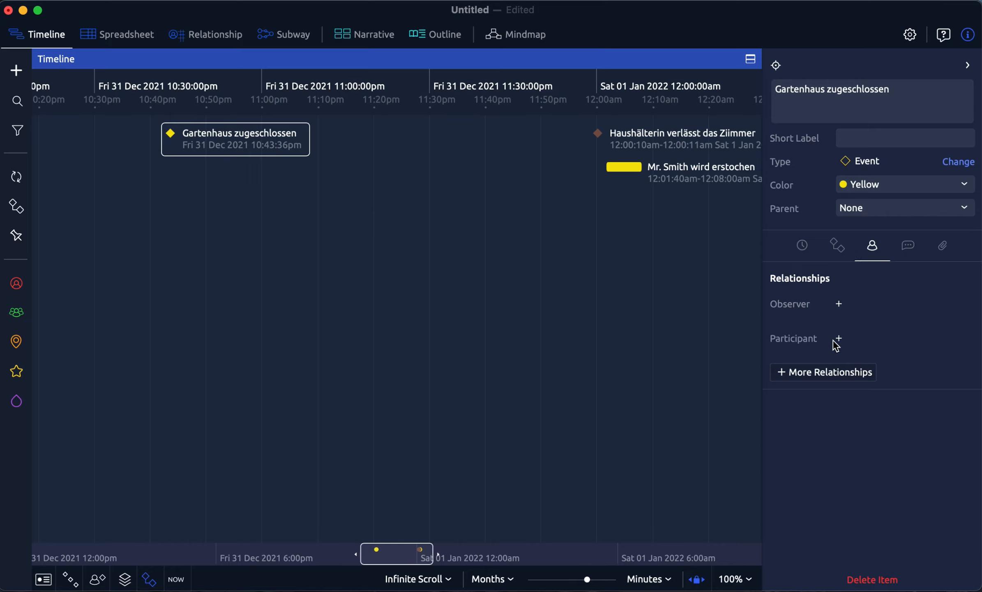
click(839, 339)
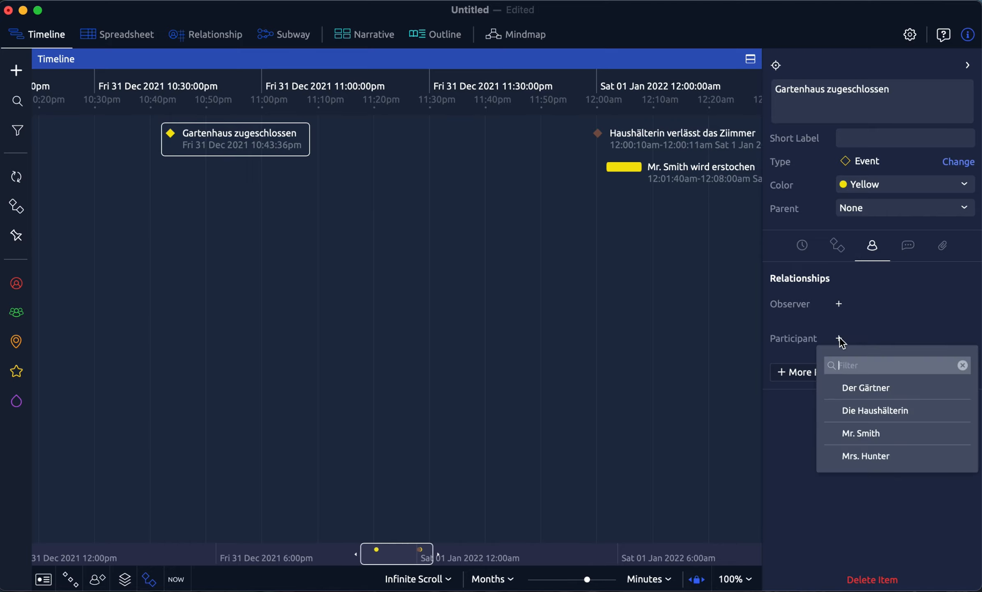
click(864, 388)
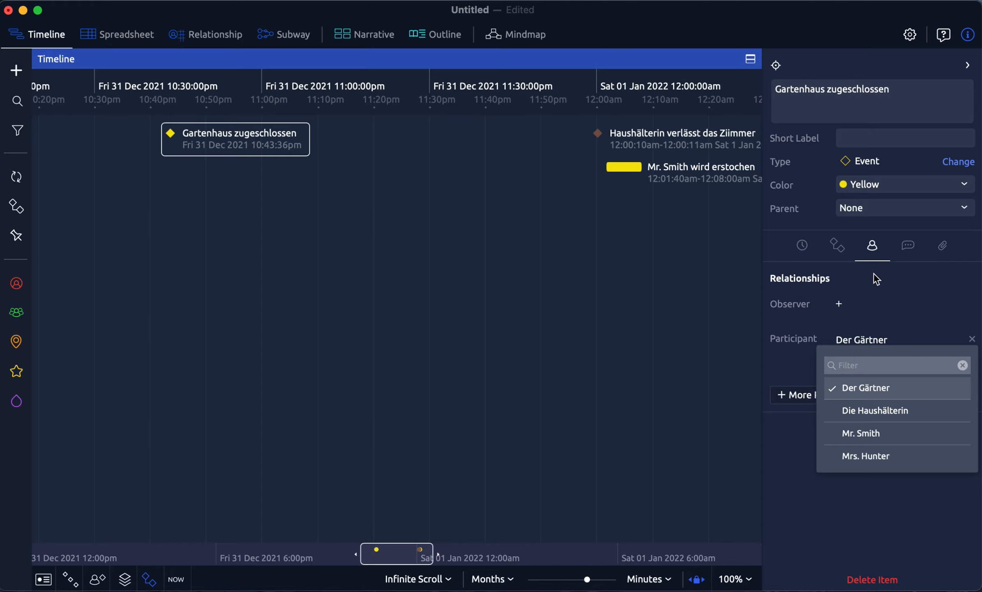
click(792, 355)
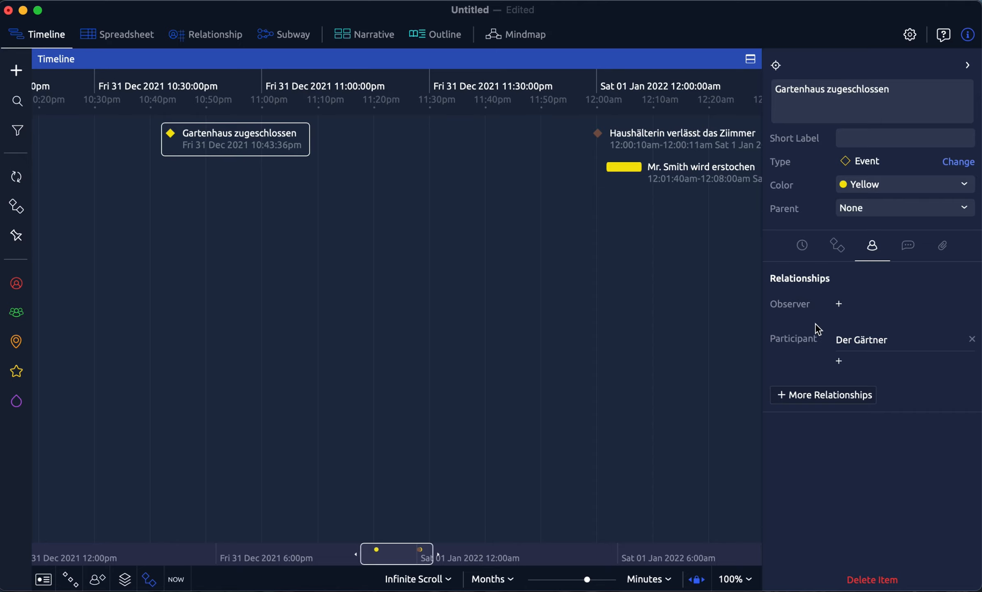
click(839, 304)
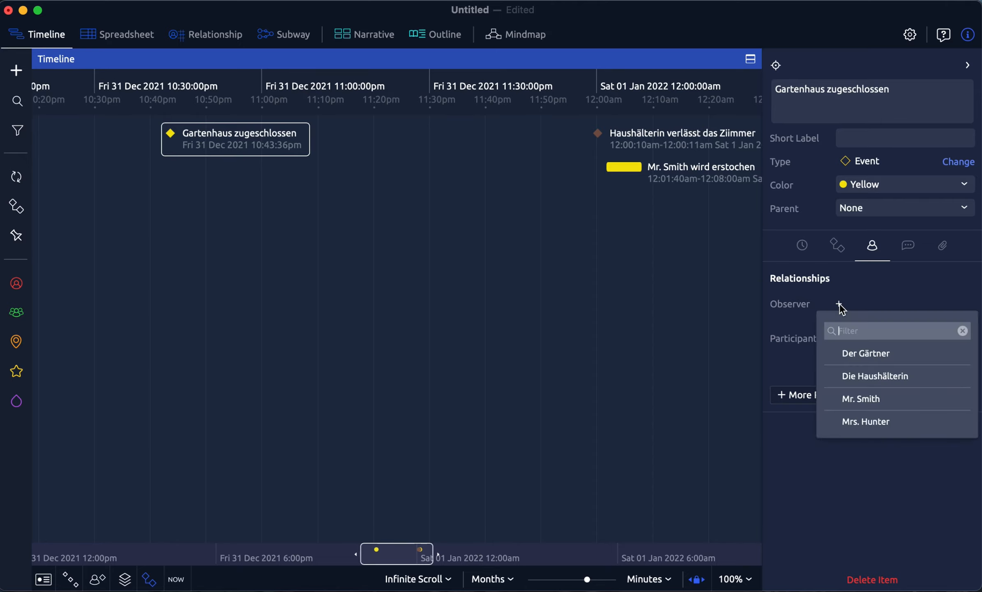
click(893, 420)
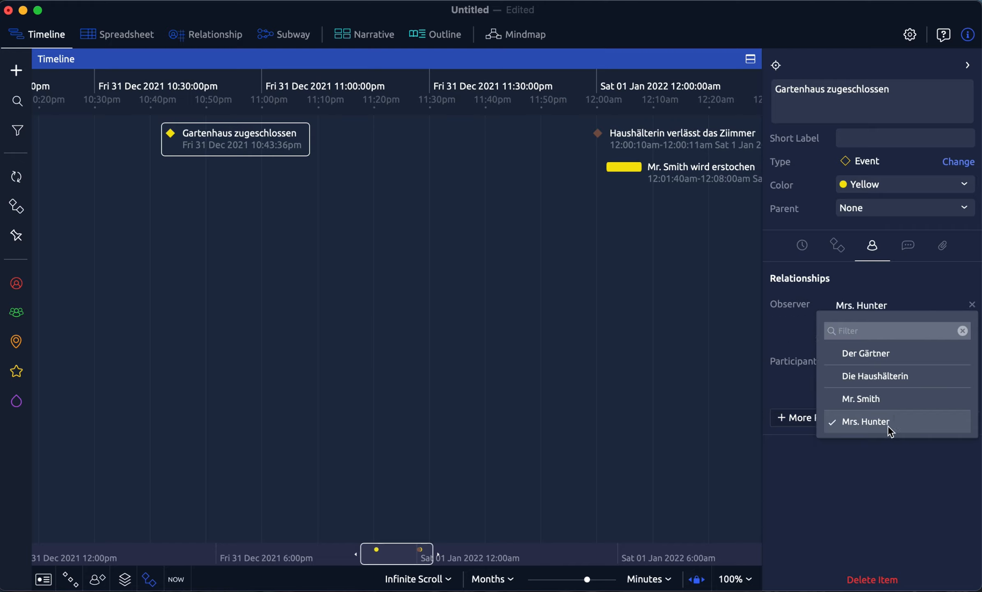
click(795, 329)
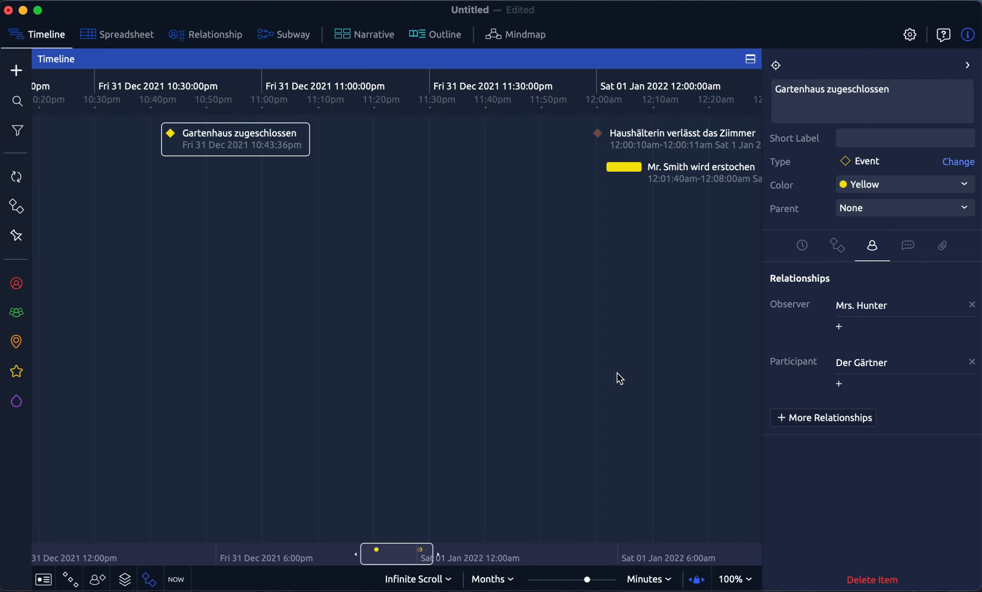
Step: Create a location named "Gartenhaus" in the relationship view
click(202, 34)
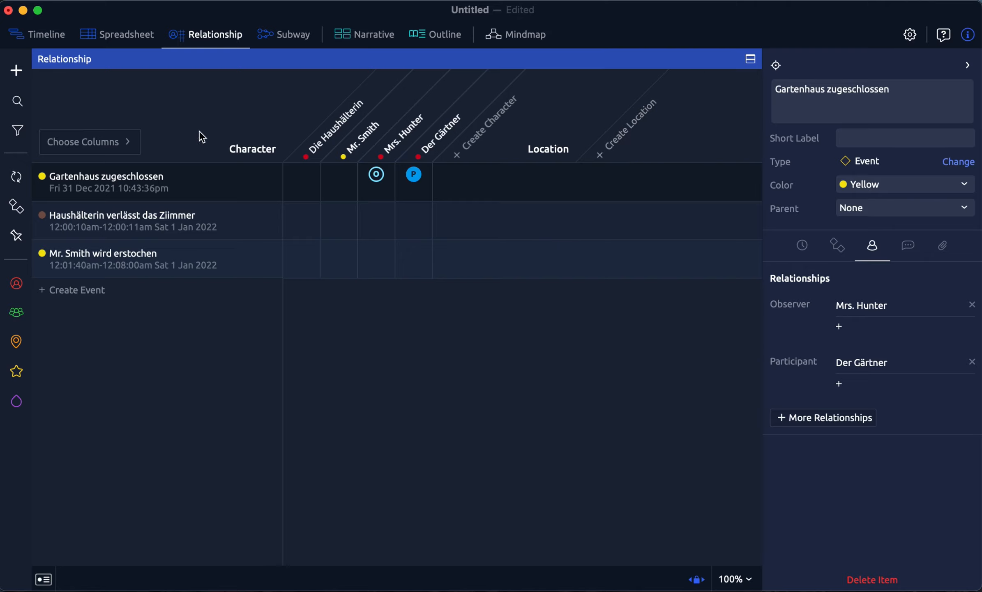
click(15, 71)
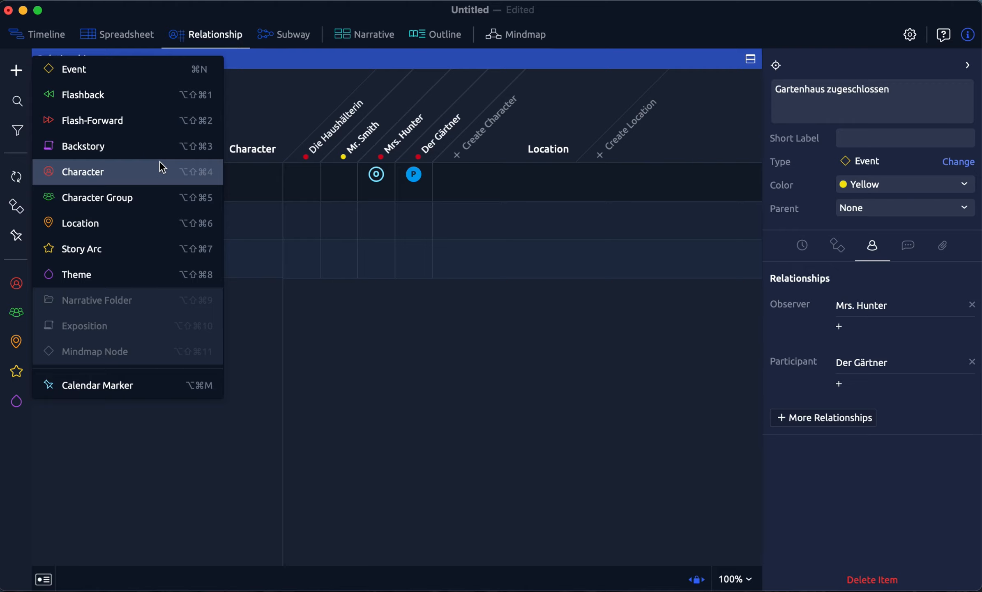
click(511, 332)
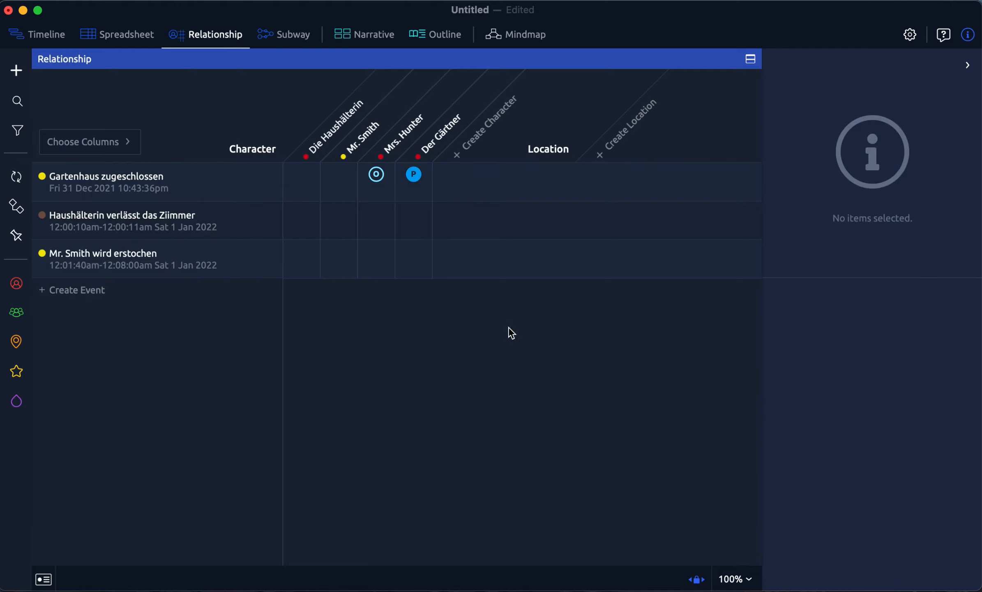
click(601, 155)
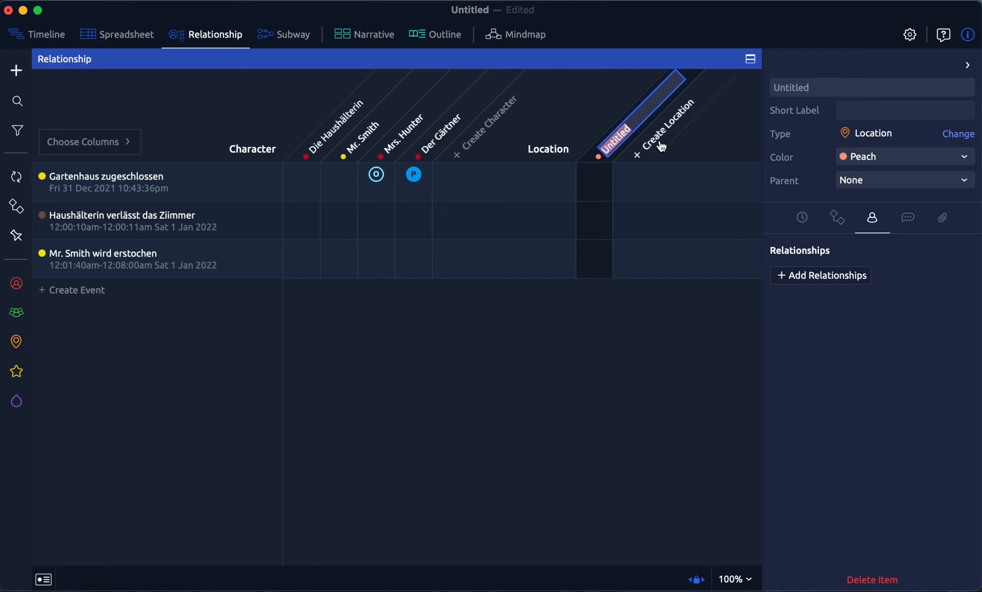
text(Gartenhaus)
Step: Look through the "Gartenhaus" location's summary, tags, attachment, date, constraint and relationship options
click(911, 219)
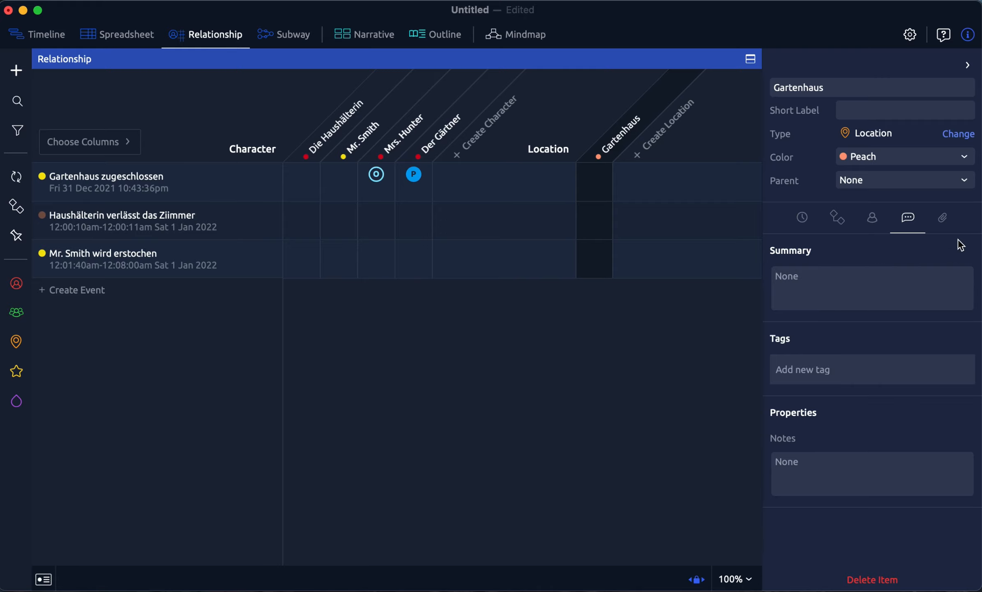
click(945, 220)
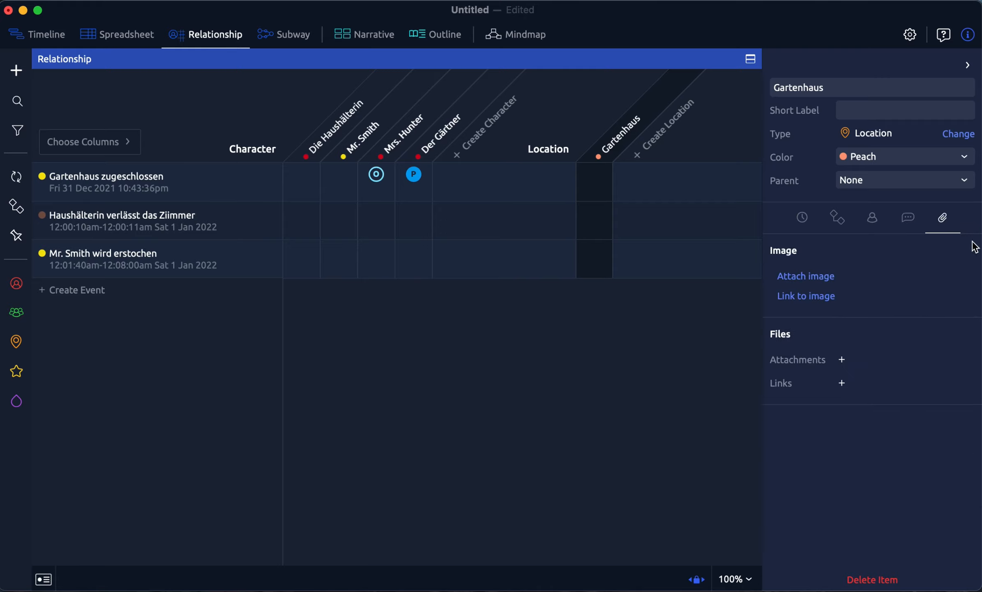
click(810, 220)
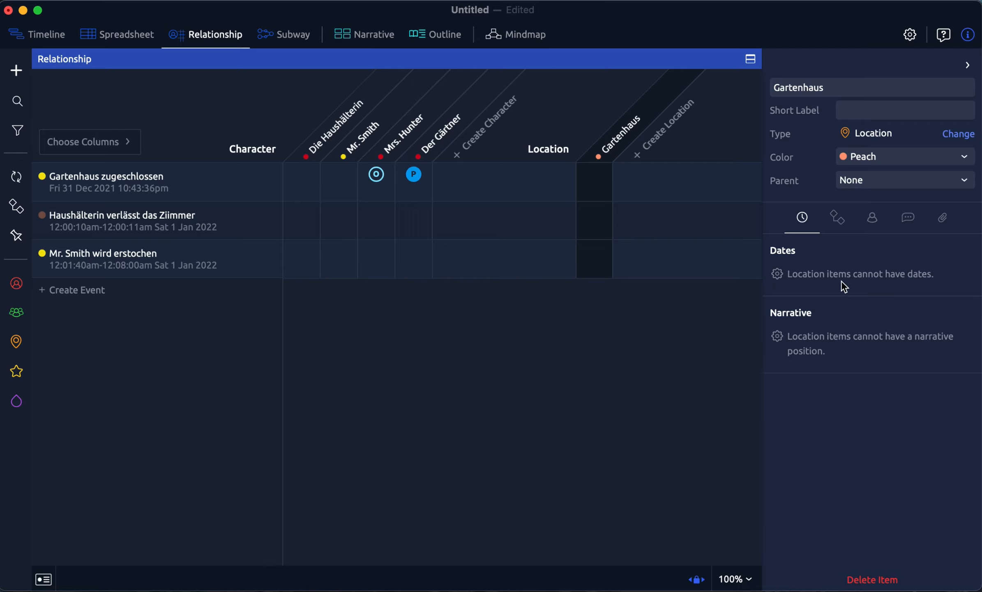
click(837, 217)
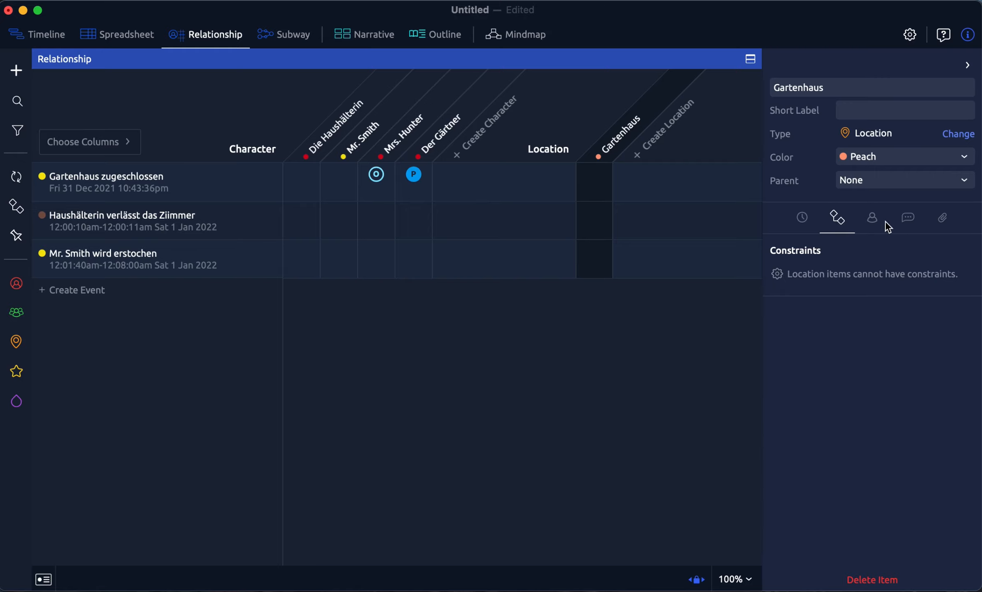
click(873, 218)
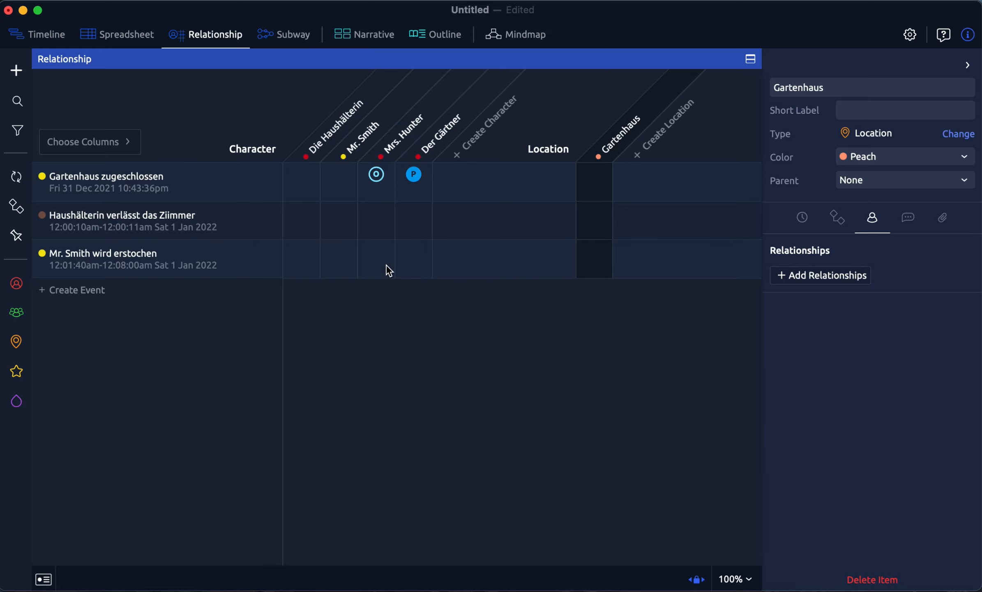
Step: Link "Gartenhaus" as the Location of the event "Gartenhaus zugeschlossen" and review the event's settings and relationships
click(599, 187)
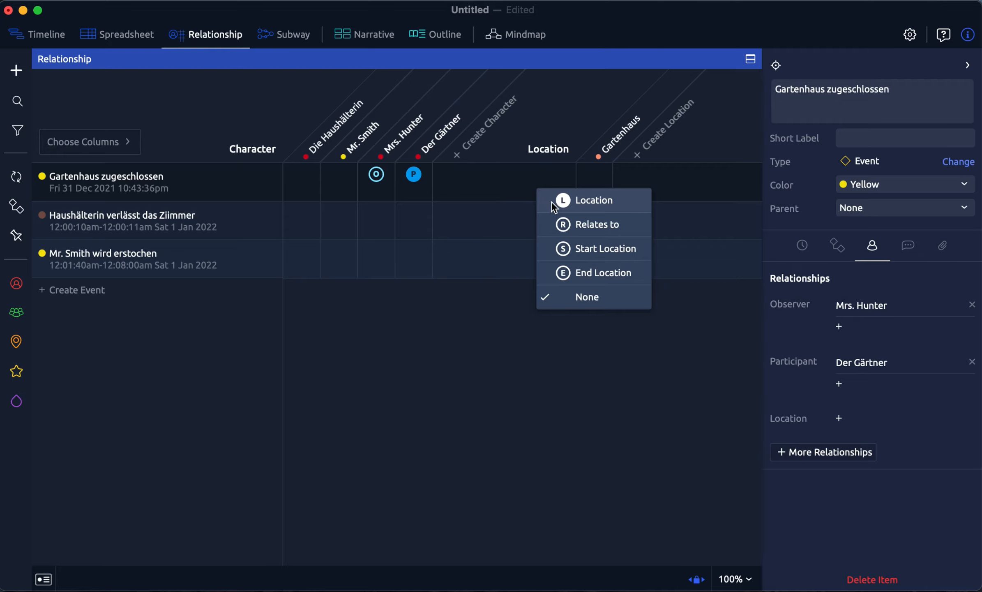
click(582, 201)
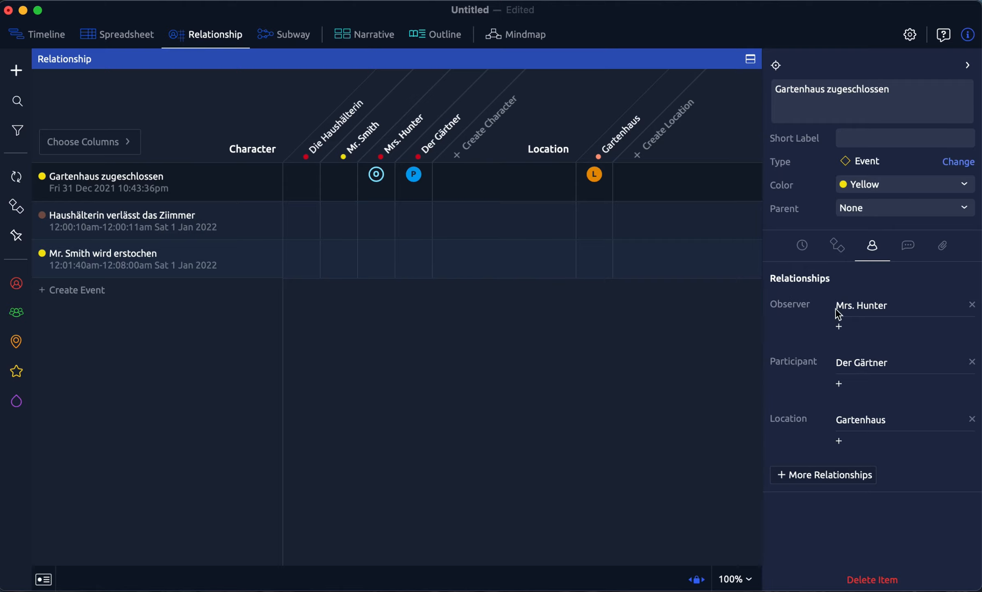
click(842, 248)
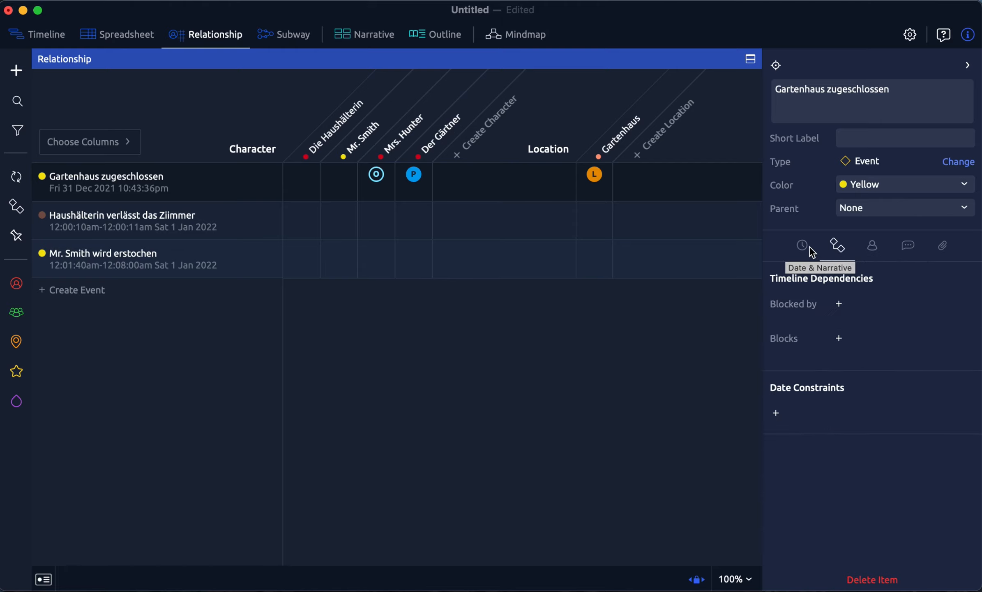
click(810, 247)
click(837, 249)
click(873, 247)
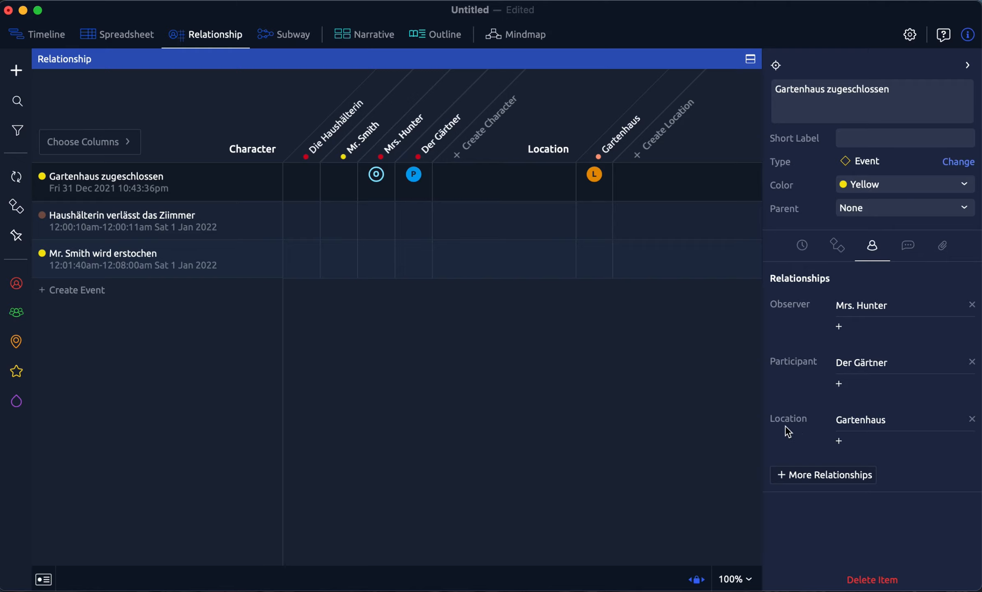
click(865, 420)
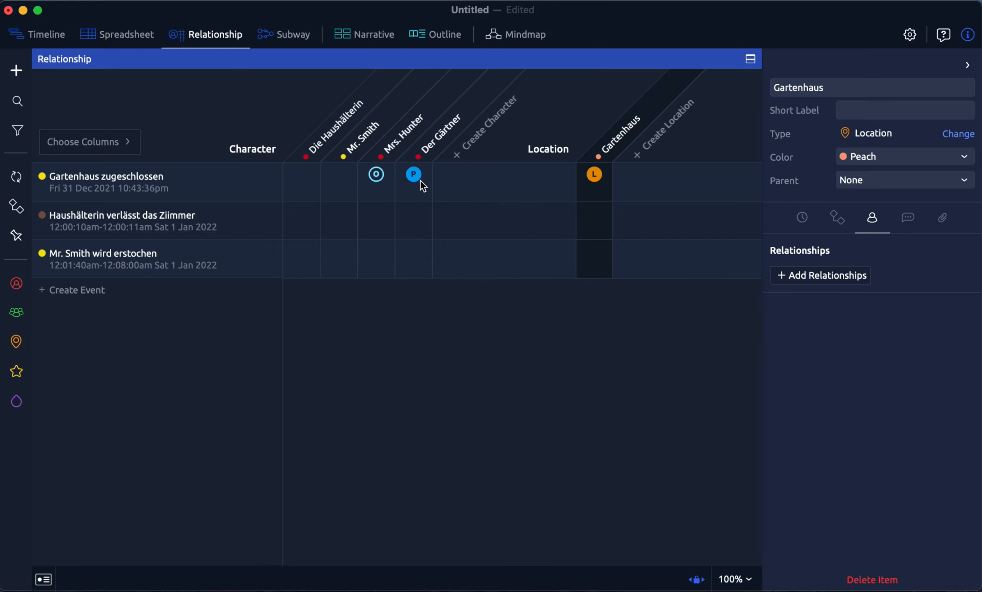
click(121, 181)
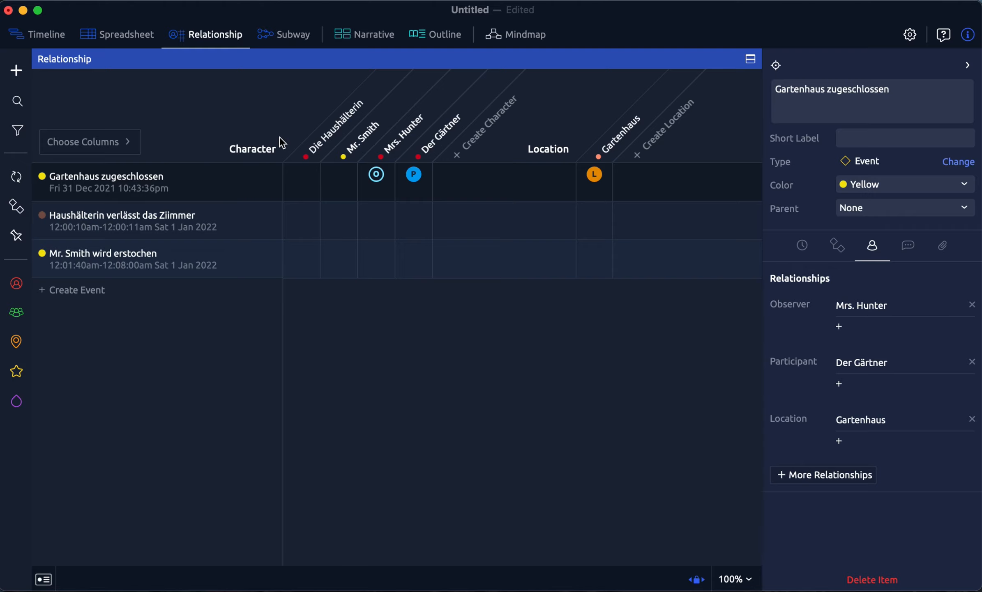
Step: Add a new event labelled "Das Testament wird versteckt" in the spreadsheet view
click(125, 36)
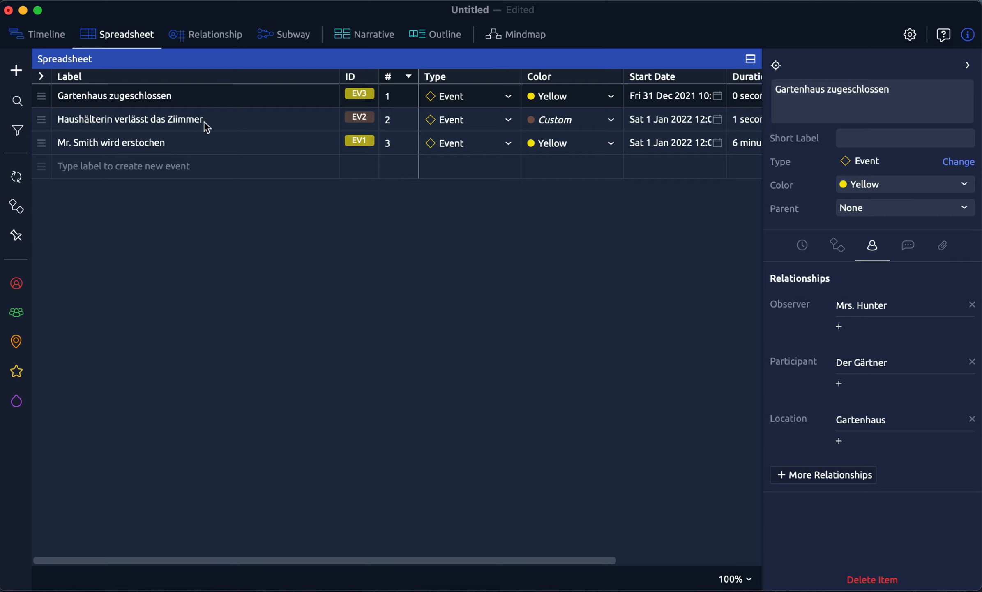
click(159, 170)
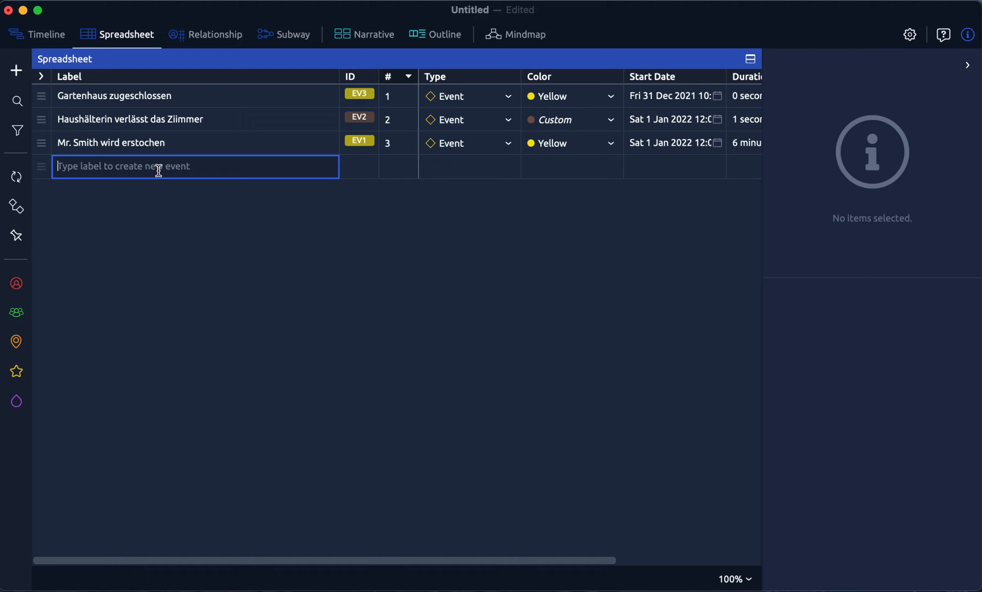
text(Das Test)
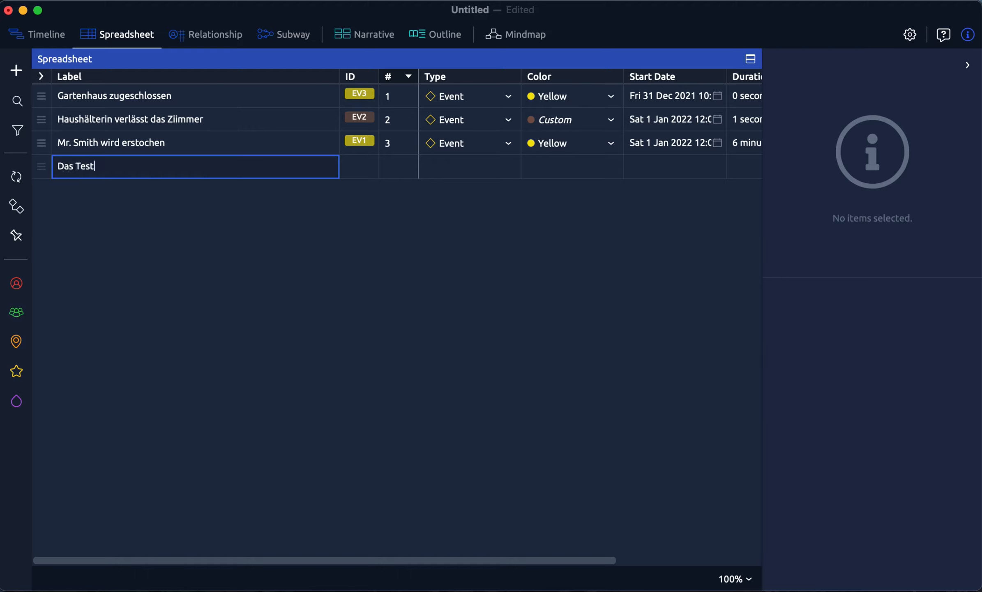
text(ament wird)
text(versteckt)
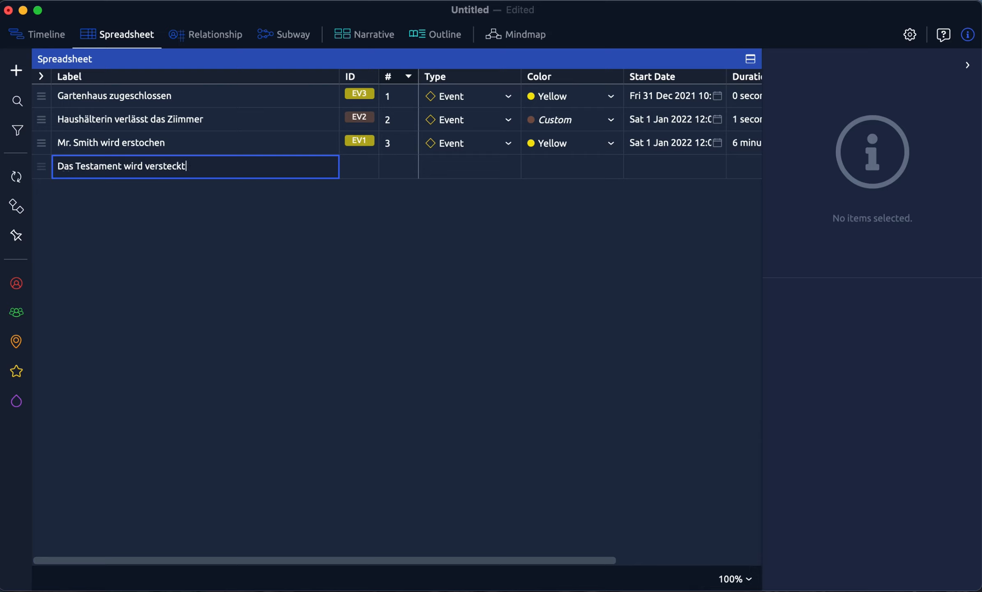
key(Return)
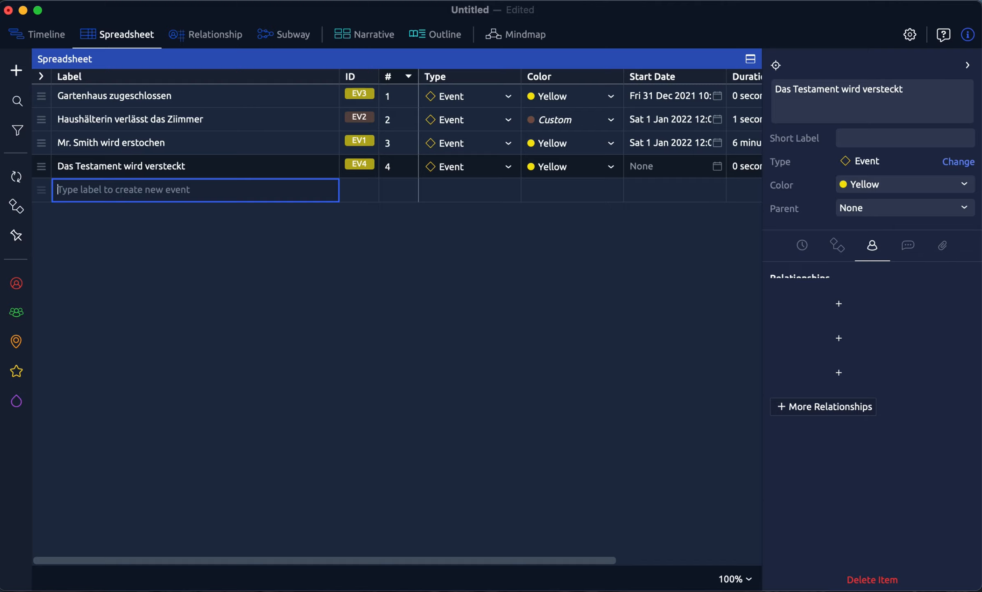
Step: Add another event labelled "Die Harke wird aus dem Gartenhaus entwendet" to the spreadsheet
text(Die Harke )
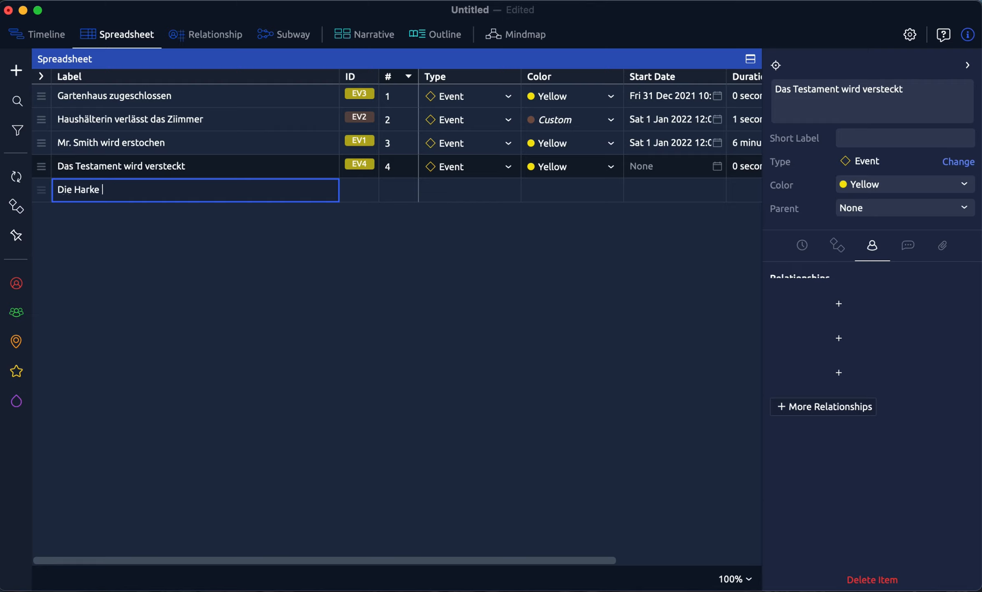
text(wire)
key(BackSpace)
text(d aus dem Gear)
text(a)
key(BackSpace)
key(BackSpace)
text(artenhaus )
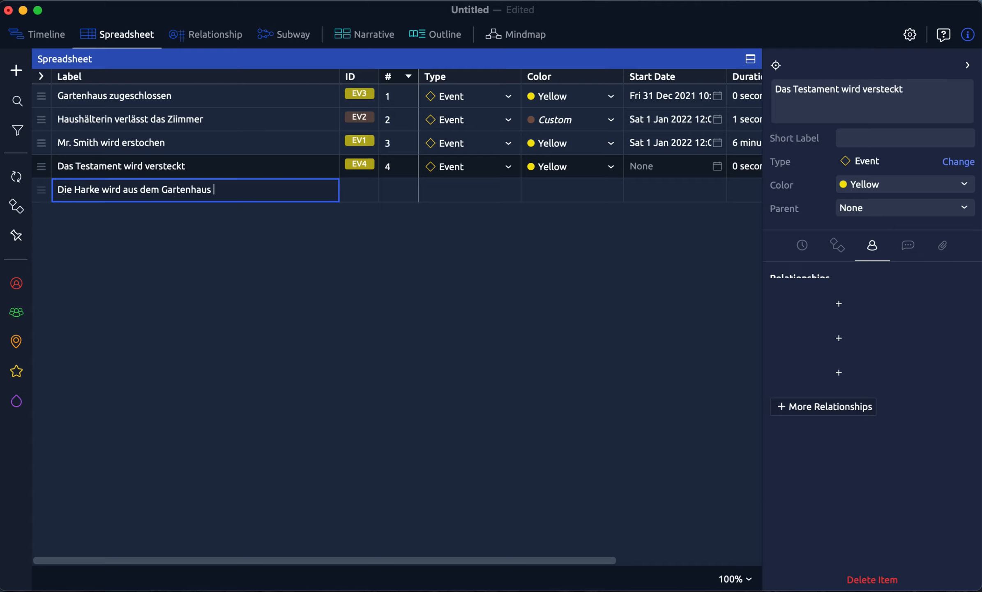
text(entwendet)
key(Return)
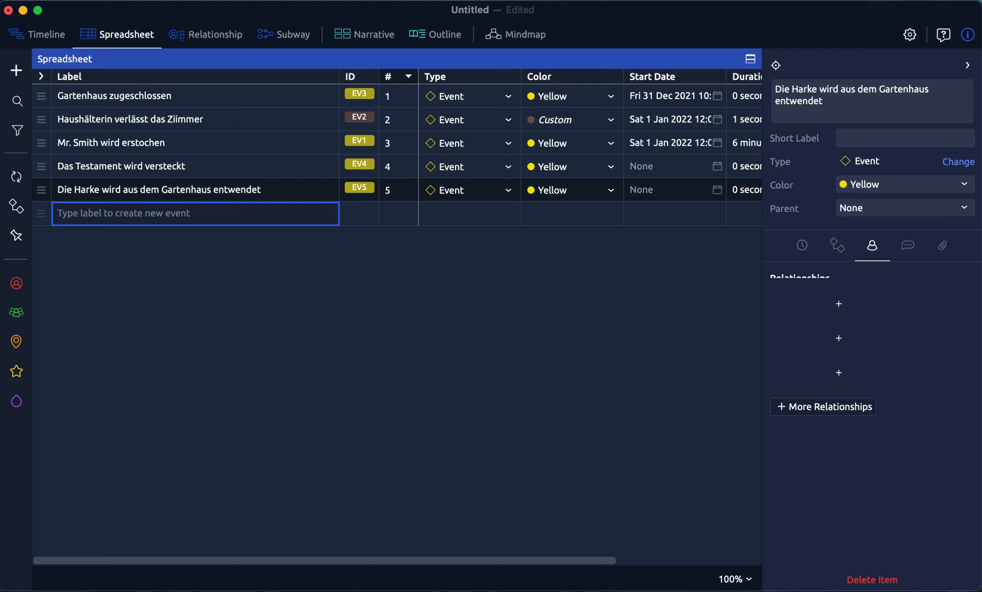
Step: Add a further event labelled "Die Harke wird im See versteckt" below the other events
text(Die Harke wird)
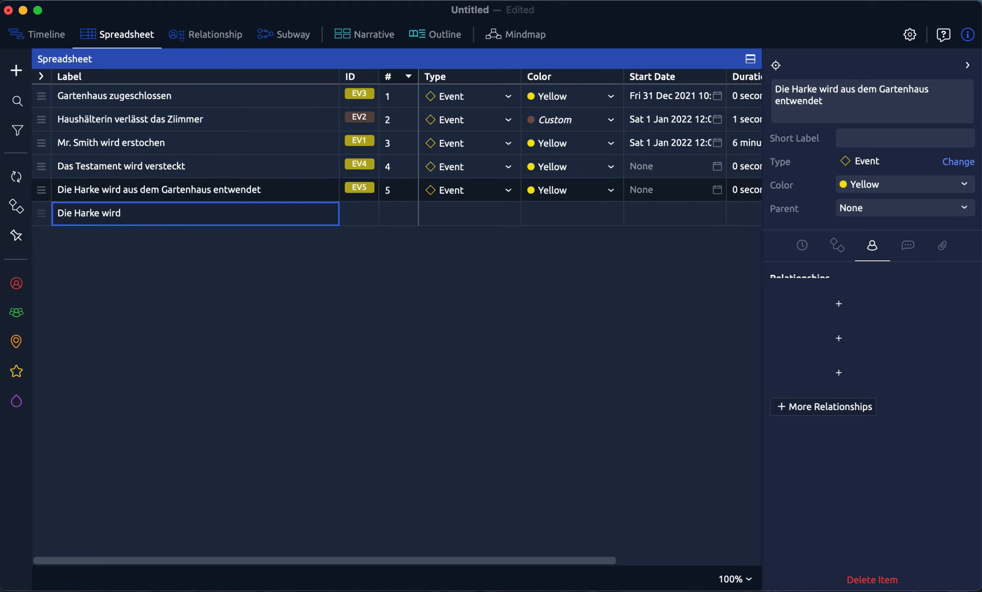
text( im See versteckt)
key(Return)
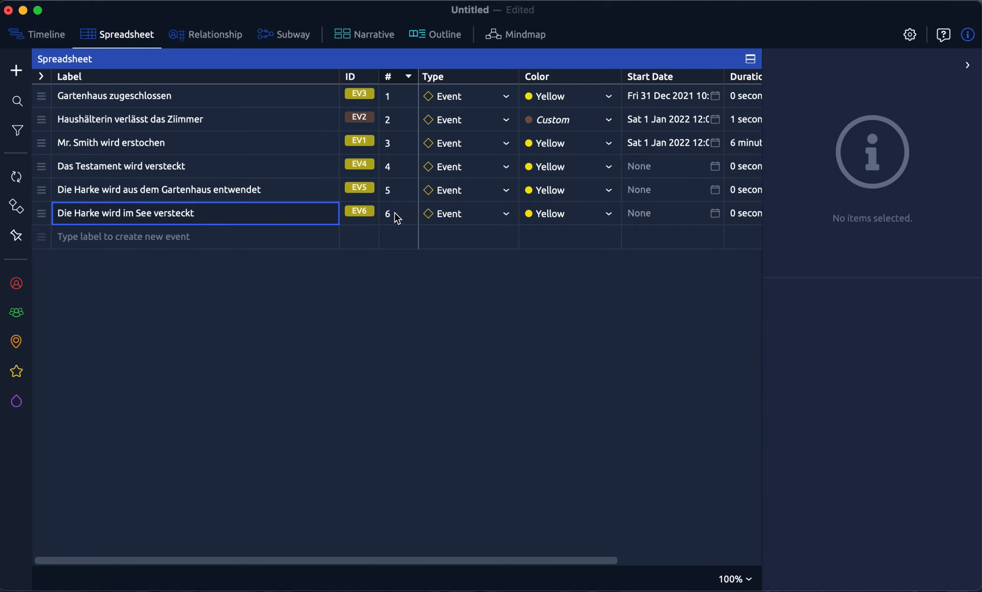
Step: Review the relationship and date settings of the event "Die Harke wird aus dem Gartenhaus entwendet"
click(178, 181)
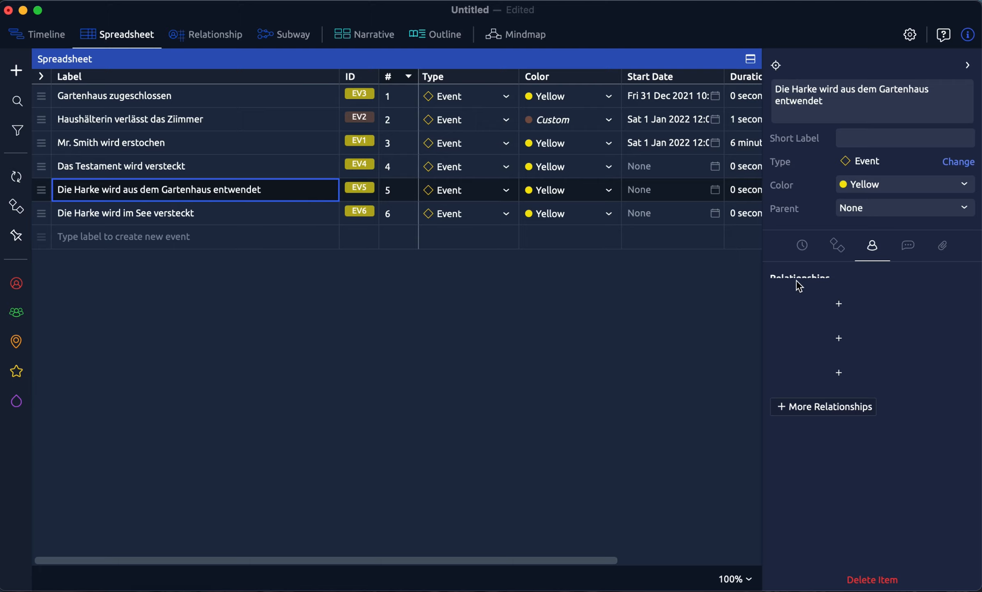
click(803, 248)
click(872, 248)
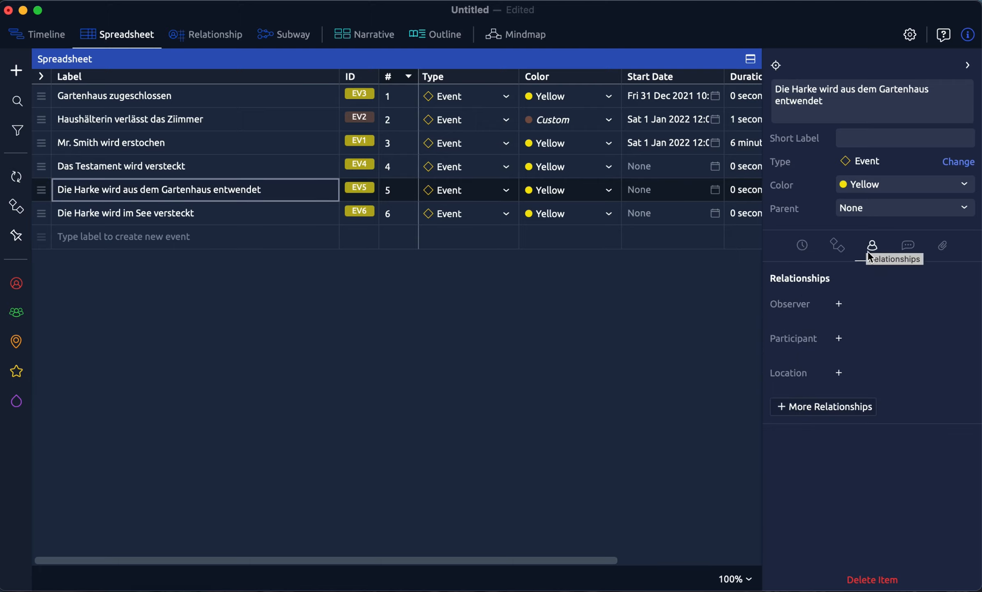
click(805, 249)
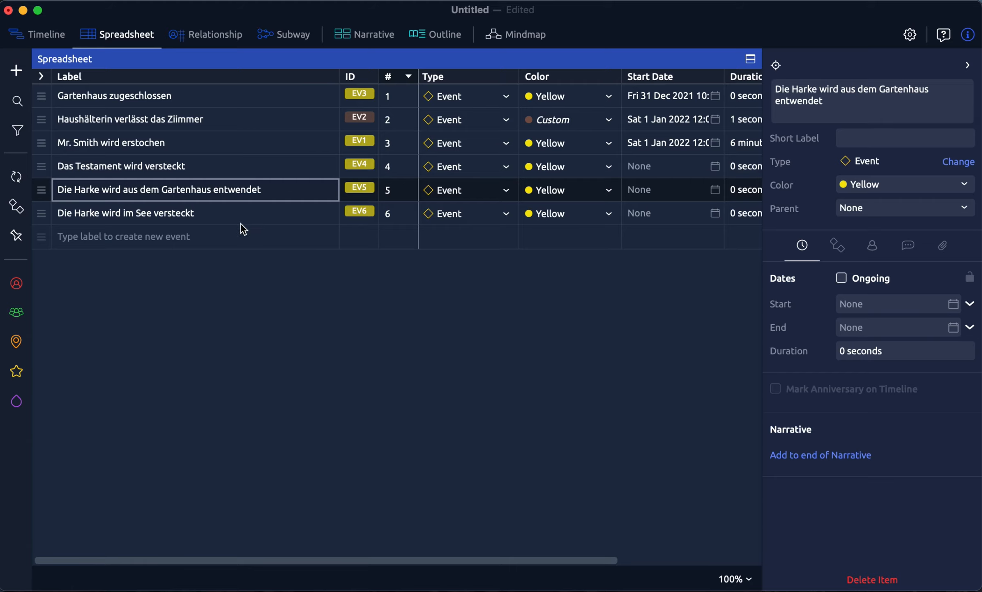
Step: Examine which events are placed on the timeline between 31 Dec 2021 and 1 Jan 2022, and return to the spreadsheet view
click(39, 34)
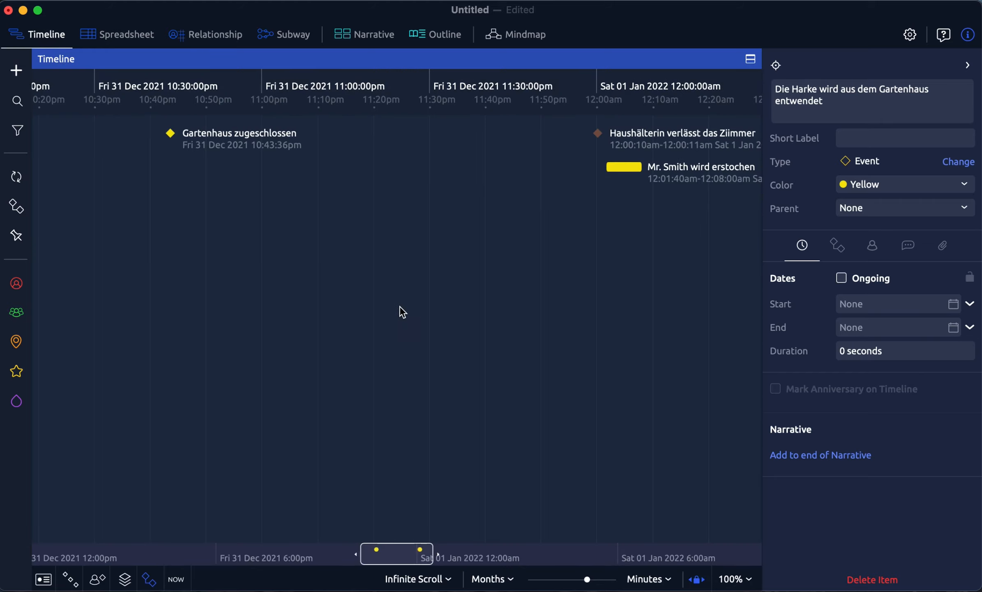
scroll(398, 305, right, 3)
scroll(398, 305, right, 5)
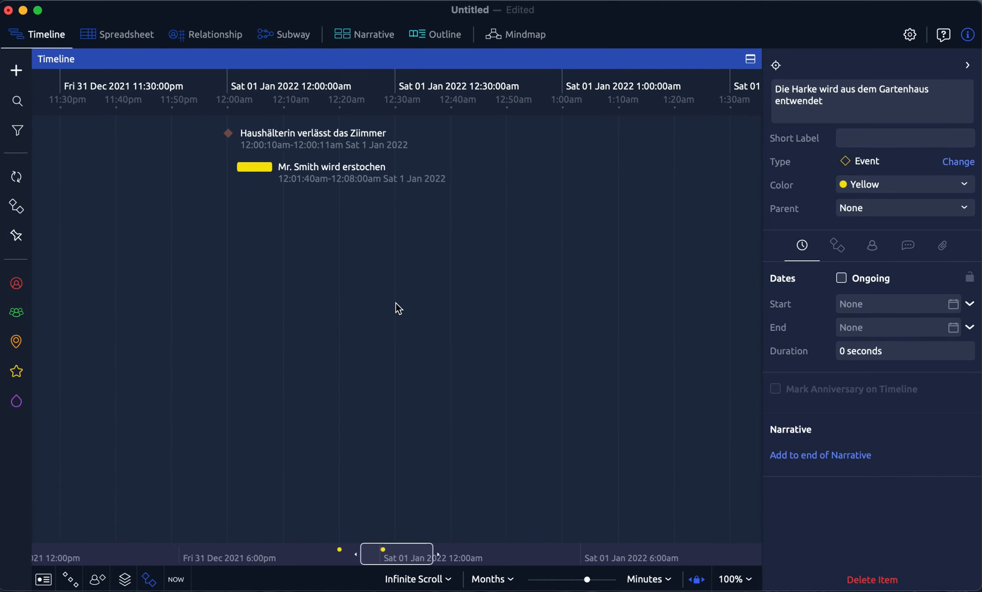
scroll(396, 304, left, 6)
scroll(400, 304, right, 3)
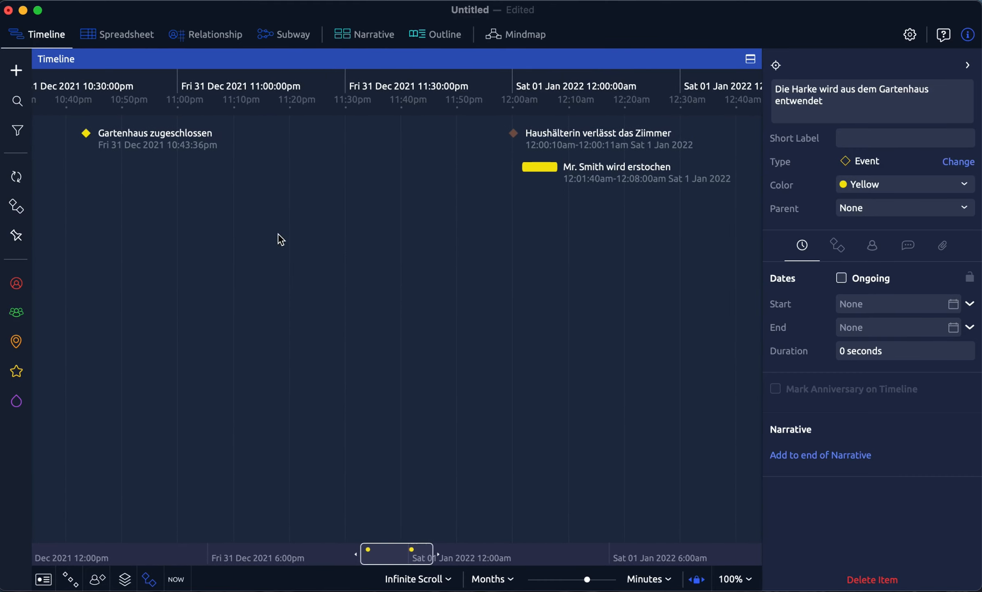
click(130, 39)
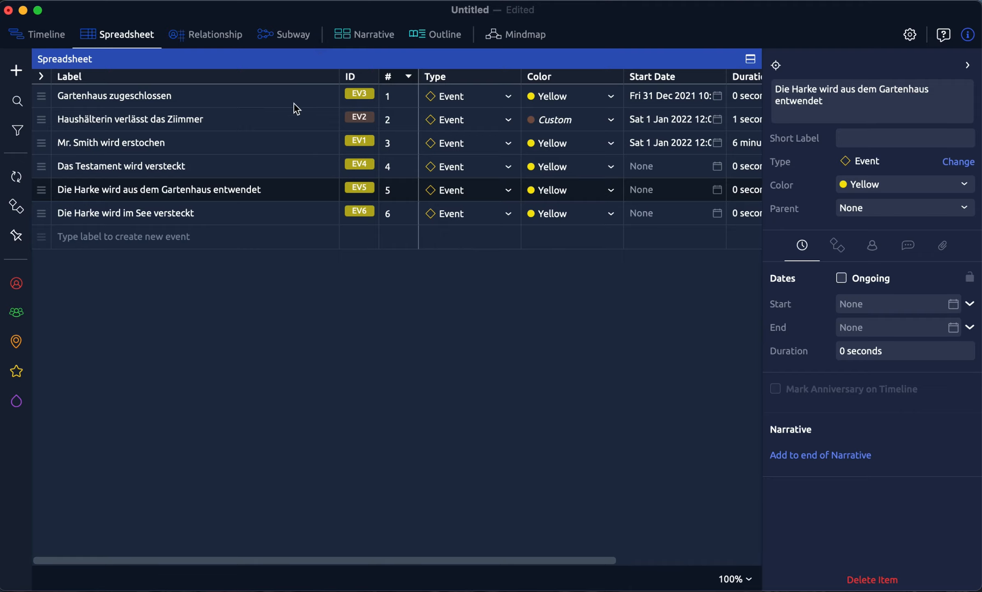
Step: Show all Character and Location tracks in the Subway view
click(291, 41)
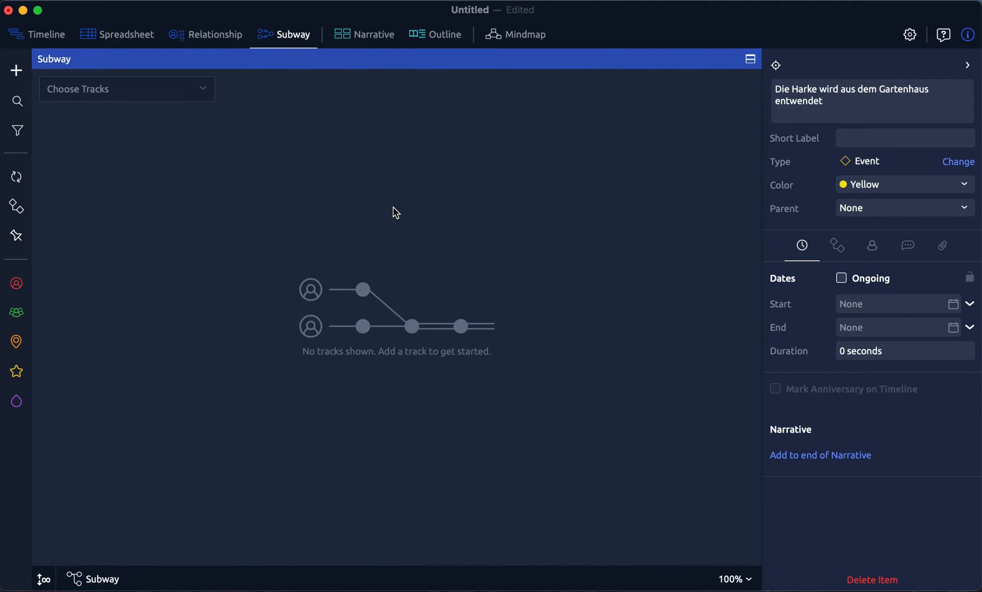
click(202, 99)
click(99, 121)
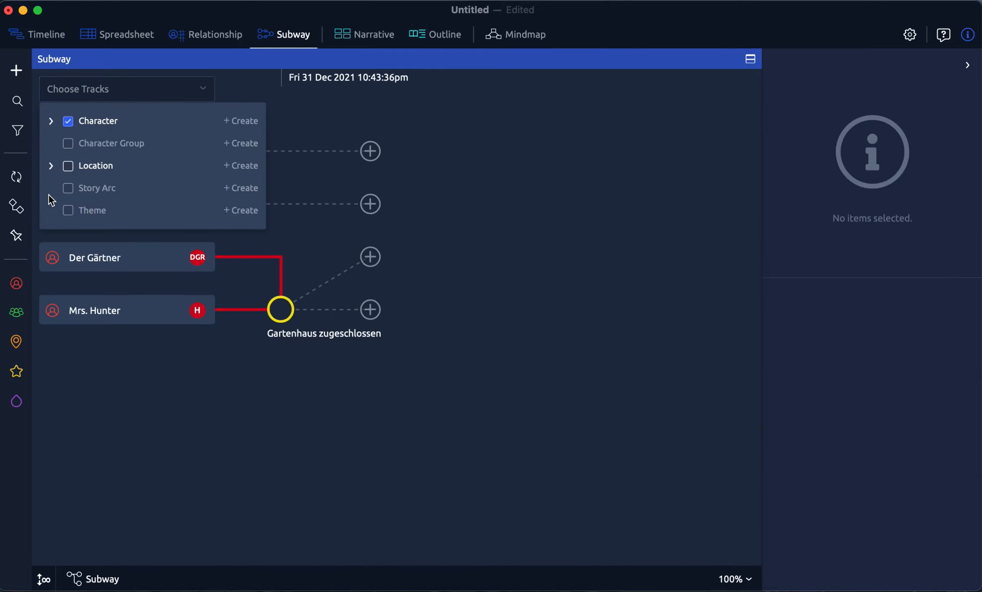
click(98, 164)
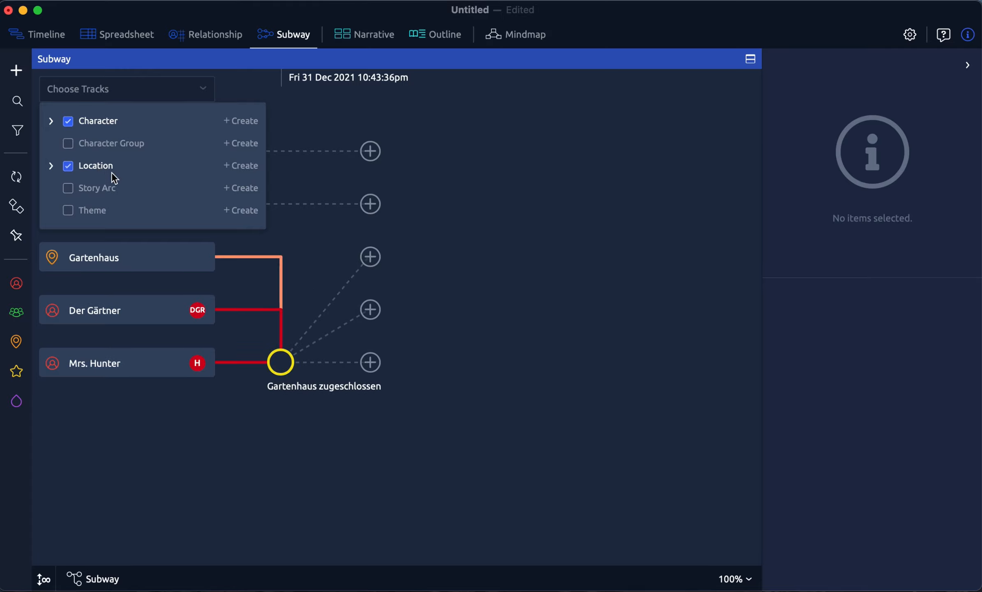
click(542, 251)
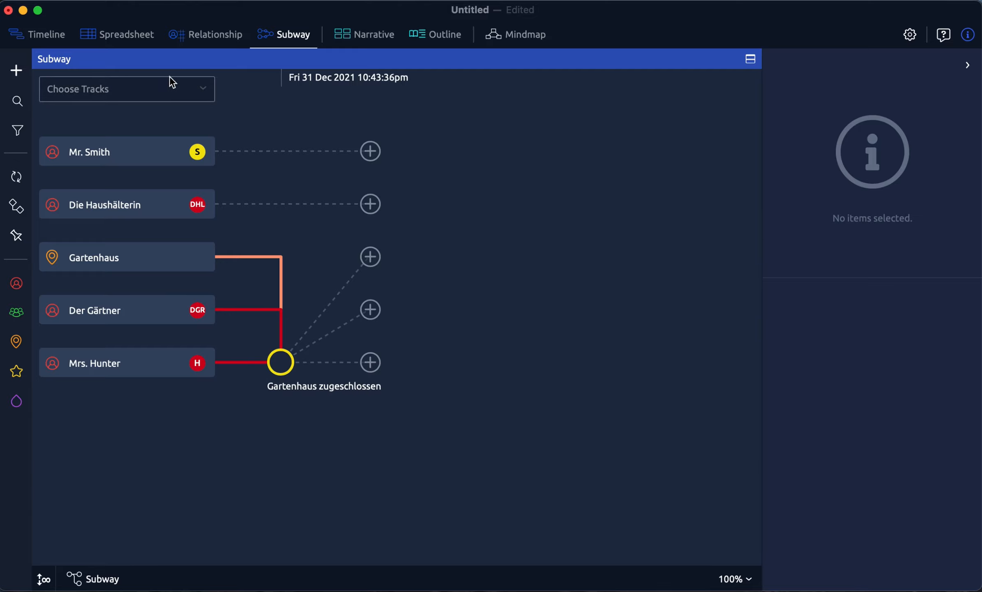
Step: Link "Die Haushälterin" as Participant and the "Mrs." character as Observer of the event "Haushälterin verlässt das Ziimmer"
click(123, 34)
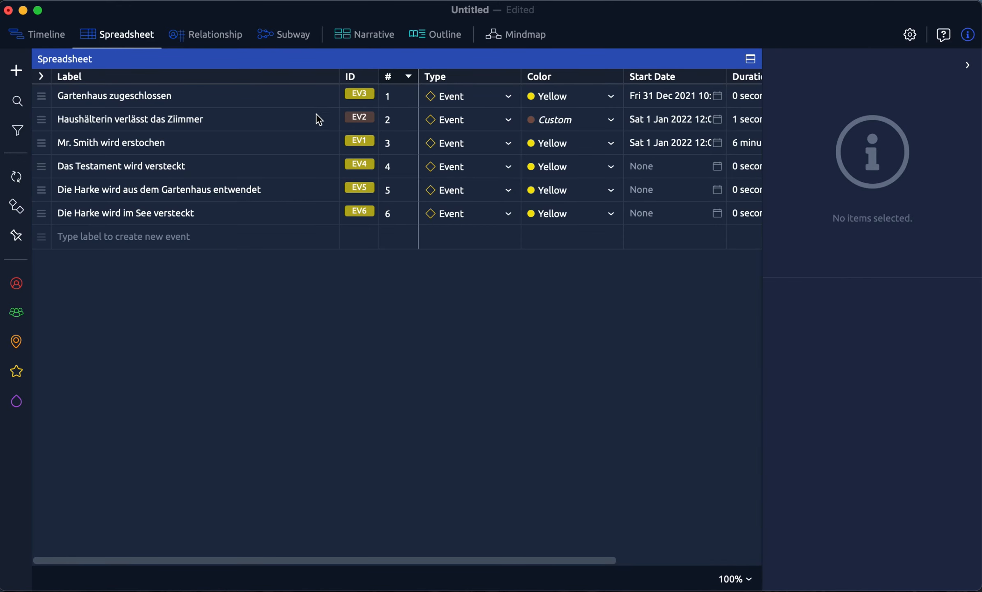
click(269, 124)
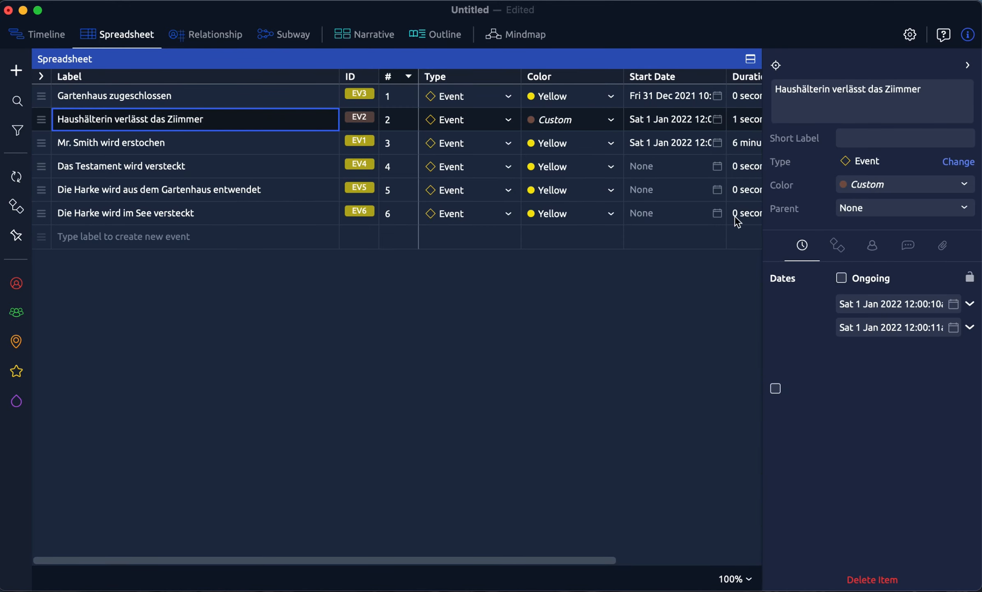
click(871, 247)
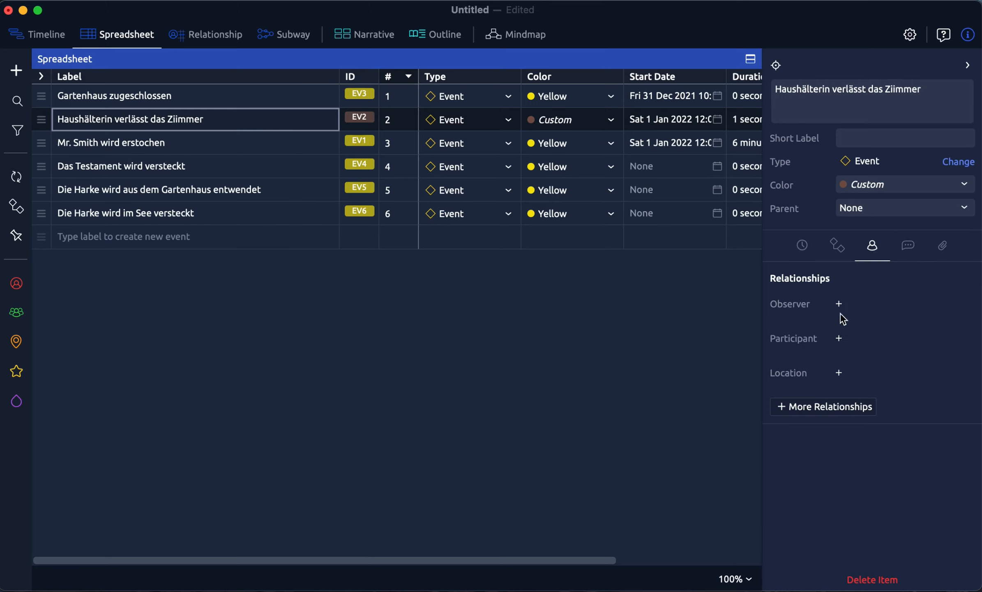
click(840, 338)
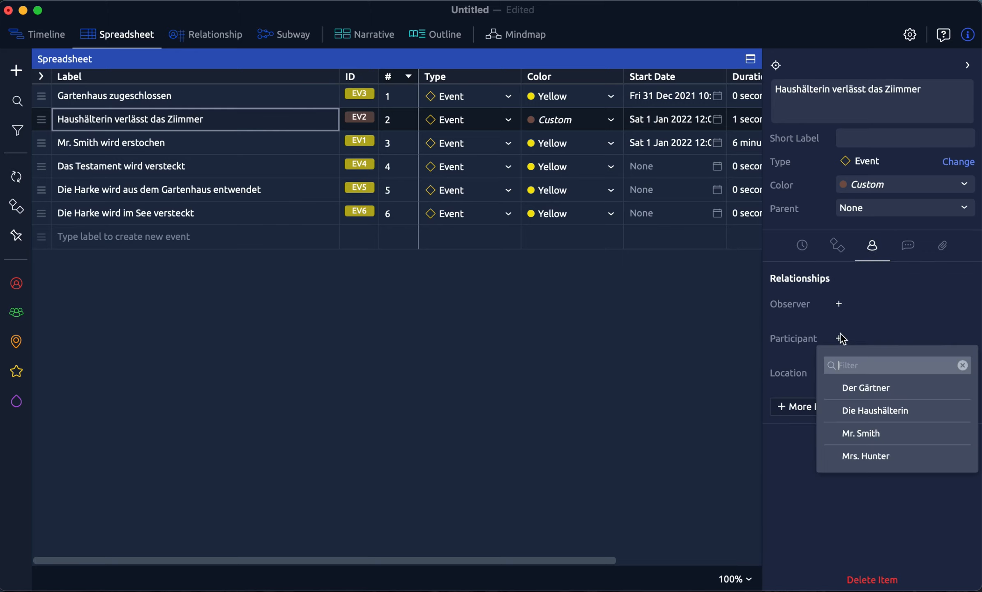
click(904, 411)
click(839, 306)
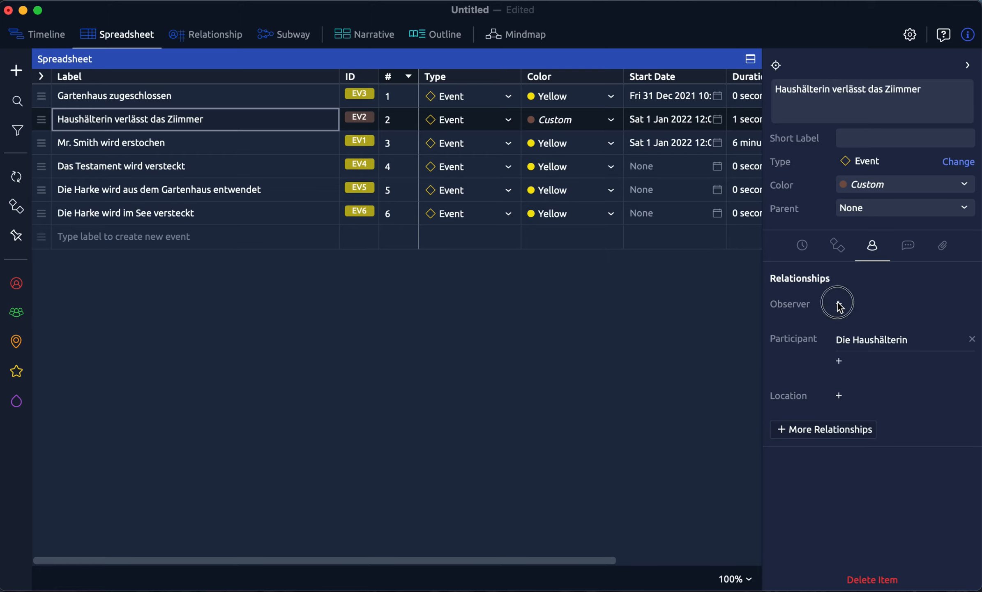
click(840, 305)
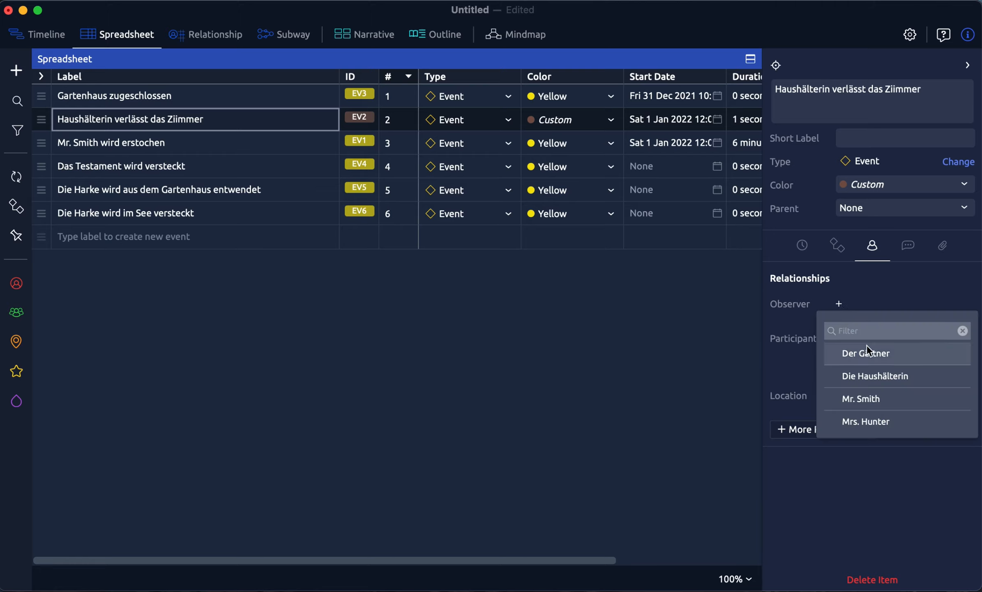
click(874, 423)
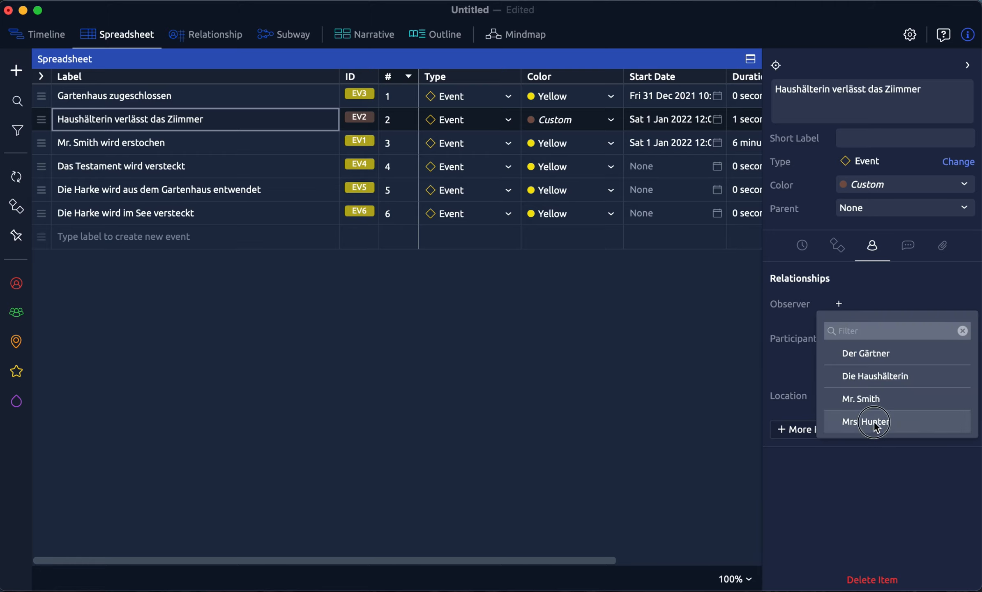
click(886, 521)
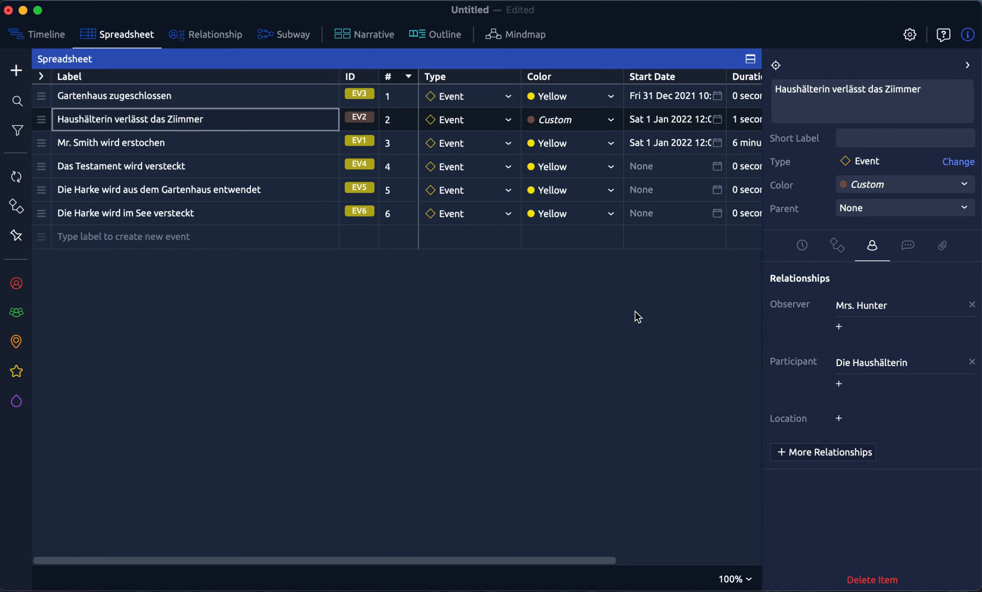
Step: Check the locations available for the stabbing event (EV1) and create a new location named "Wohnzimmer"
click(226, 148)
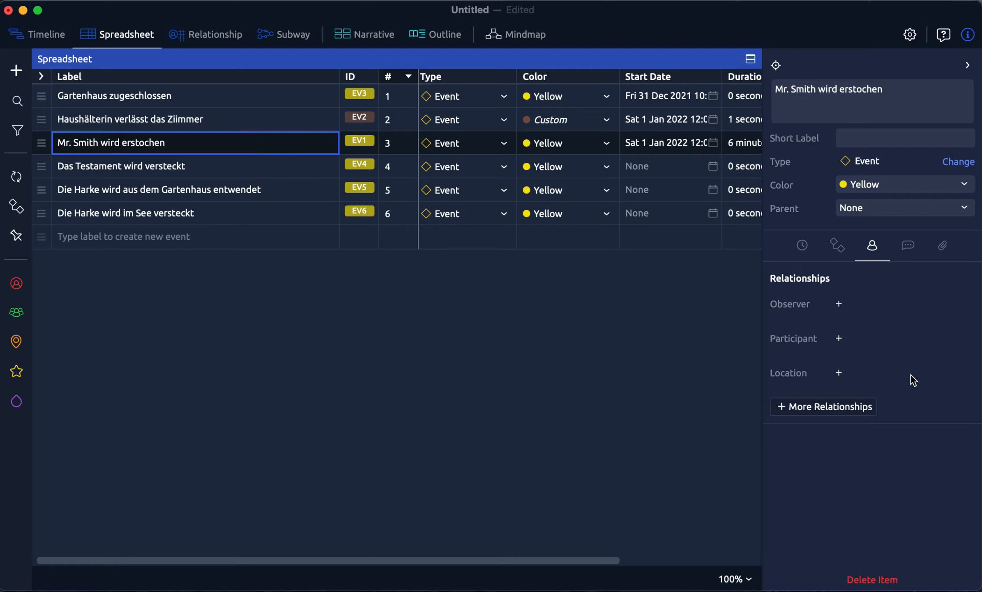
click(839, 373)
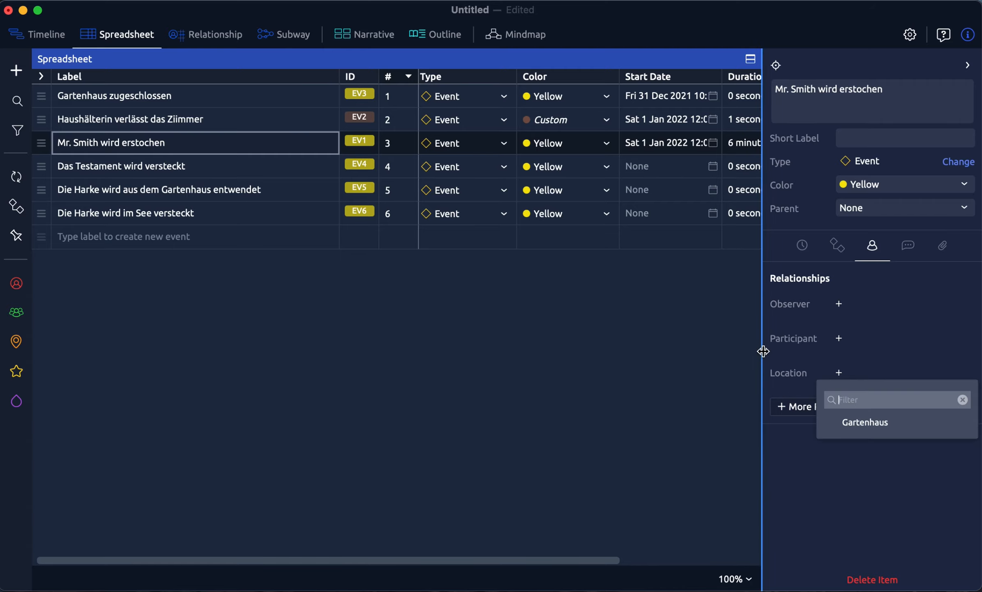
click(17, 72)
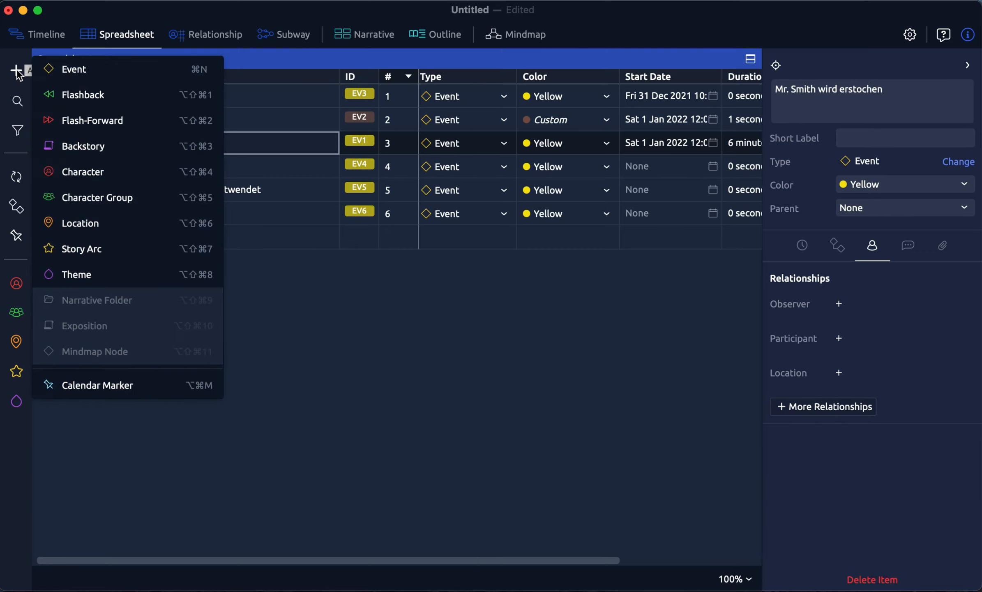
click(110, 225)
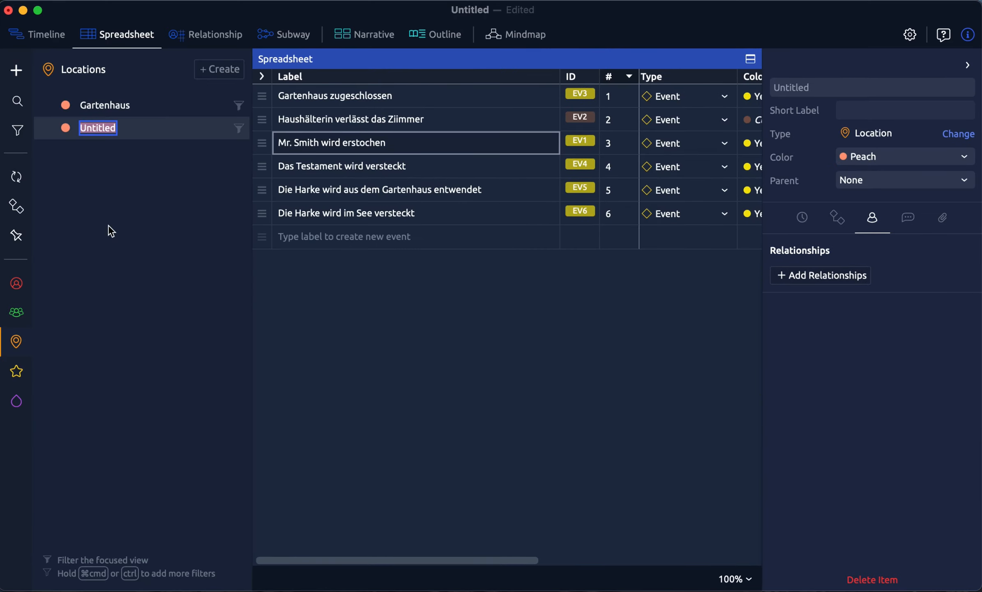
text(Wahnzui)
key(BackSpace)
key(BackSpace)
text(u)
key(BackSpace)
text(imm)
key(BackSpace)
key(BackSpace)
key(BackSpace)
key(BackSpace)
key(BackSpace)
key(BackSpace)
key(BackSpace)
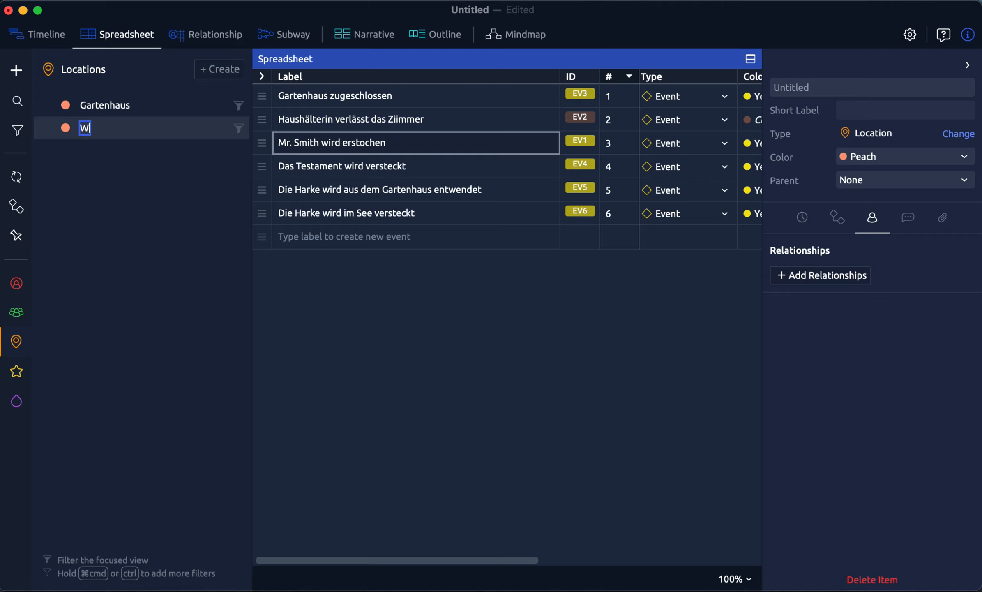
text(ohnzimmer)
key(Return)
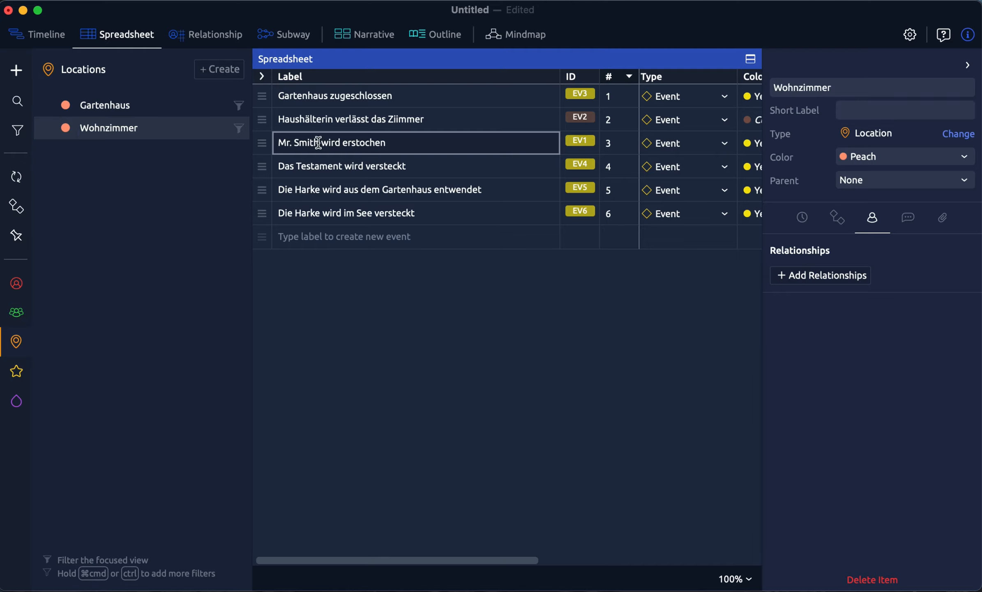
click(818, 277)
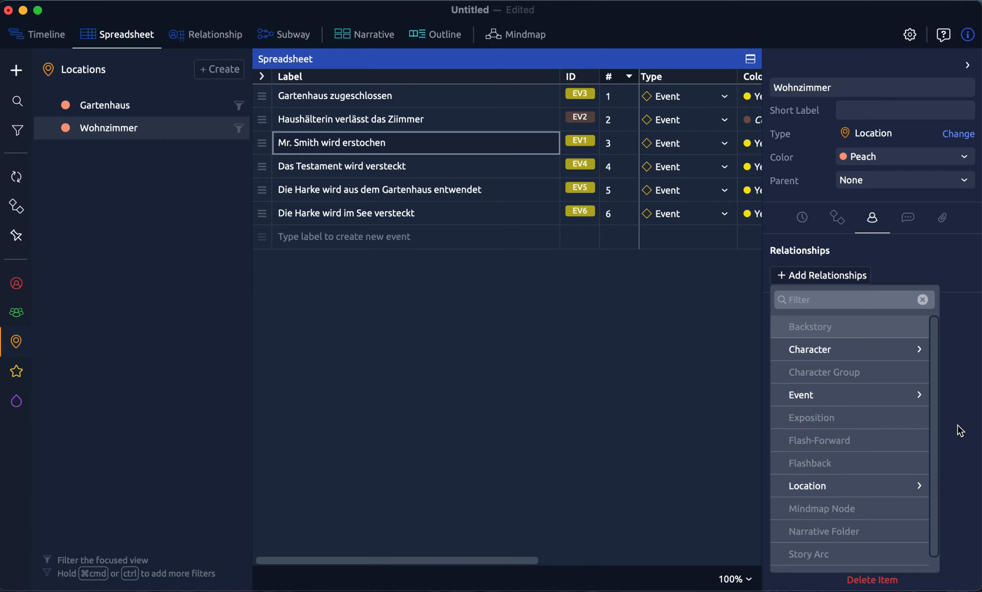
click(914, 262)
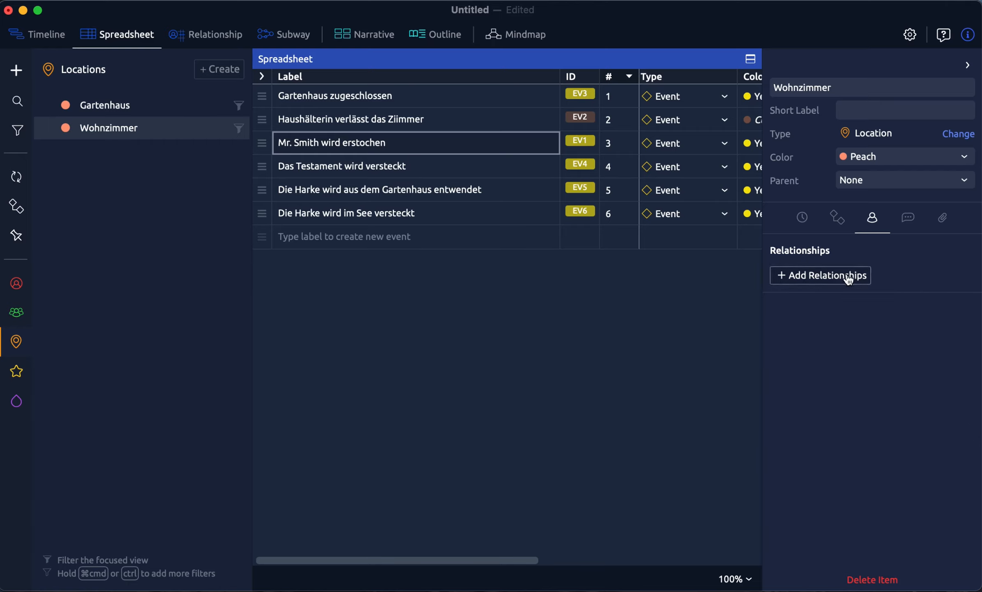
click(507, 253)
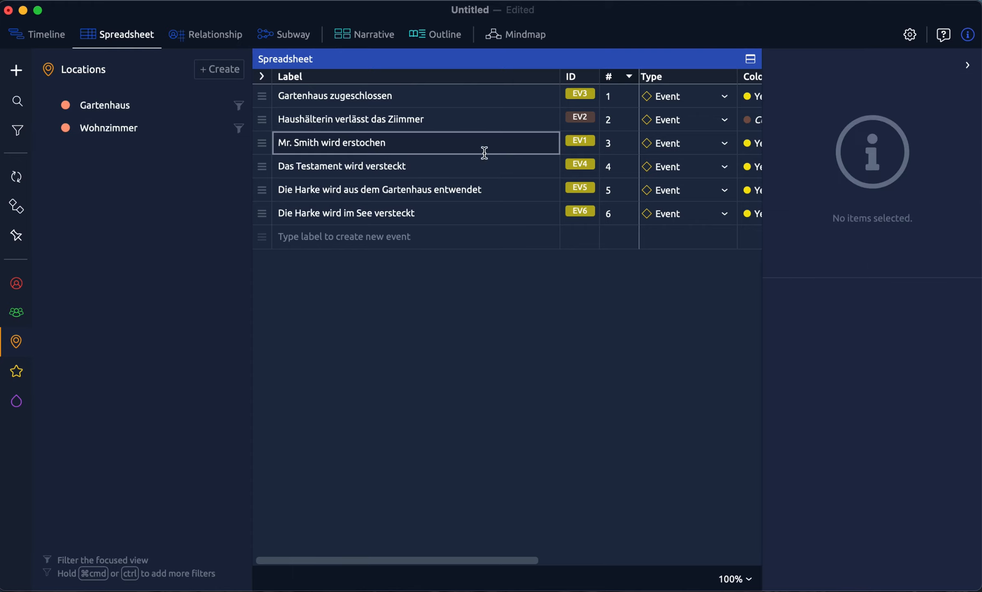
Step: Link "Wohnzimmer" as the Location of the stabbing event (EV1)
click(616, 145)
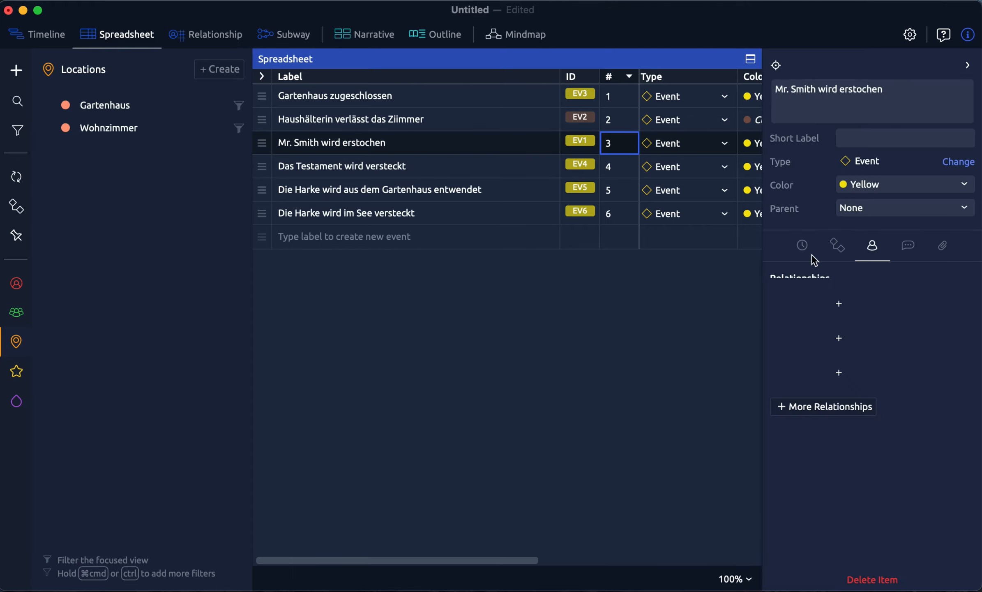
click(839, 305)
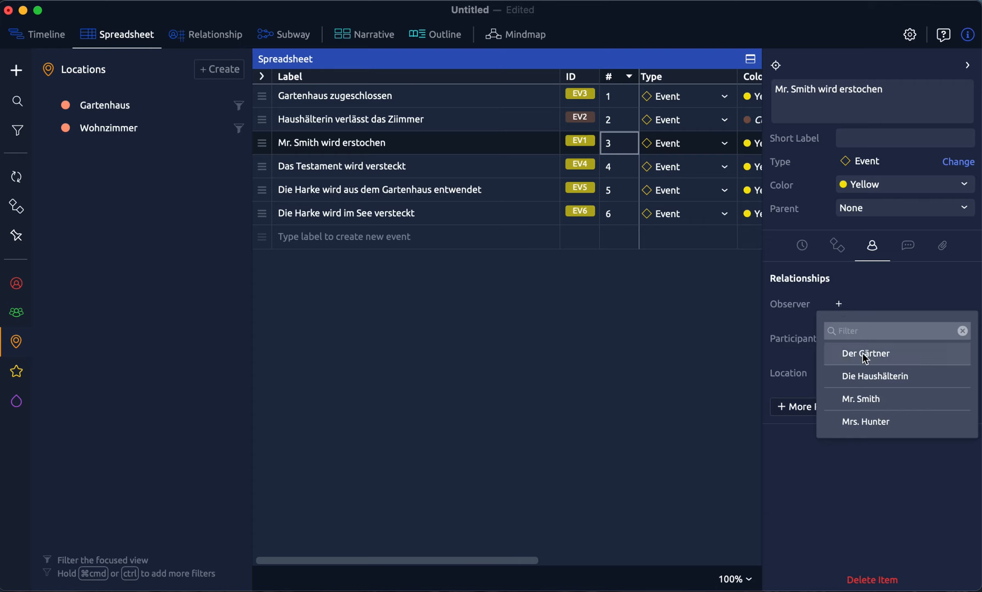
click(850, 476)
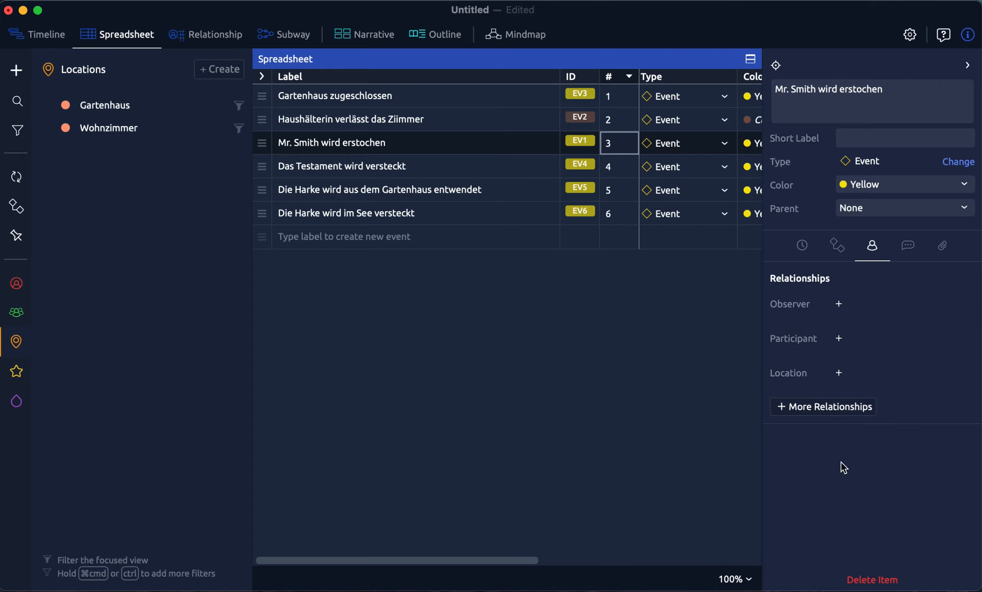
click(839, 373)
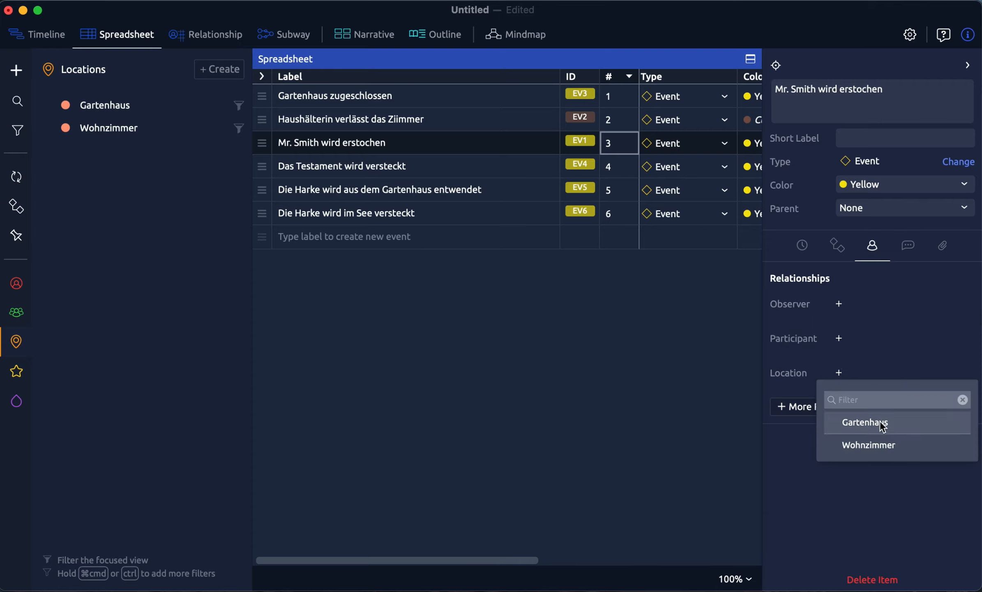
click(873, 447)
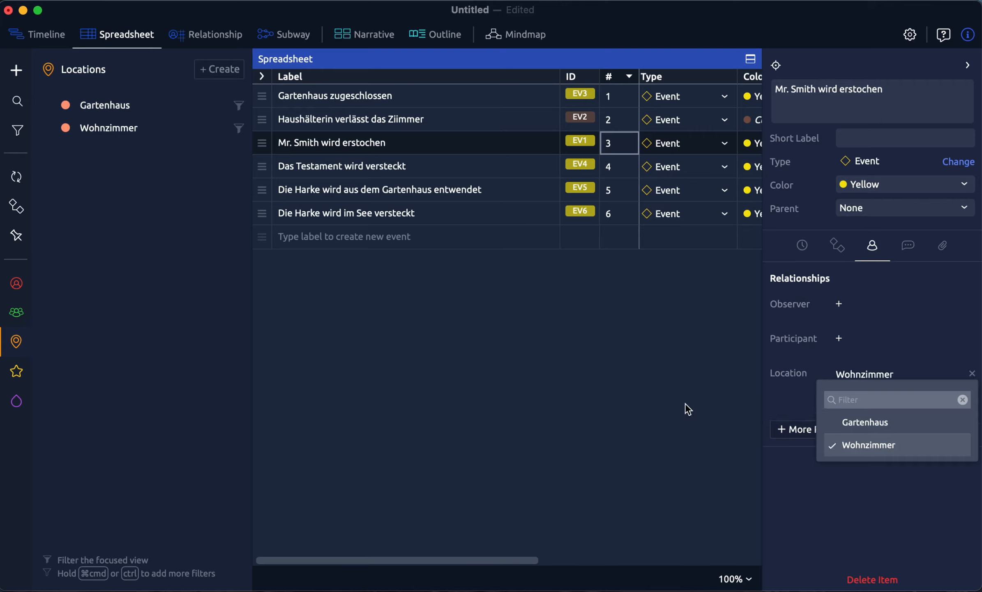
click(463, 122)
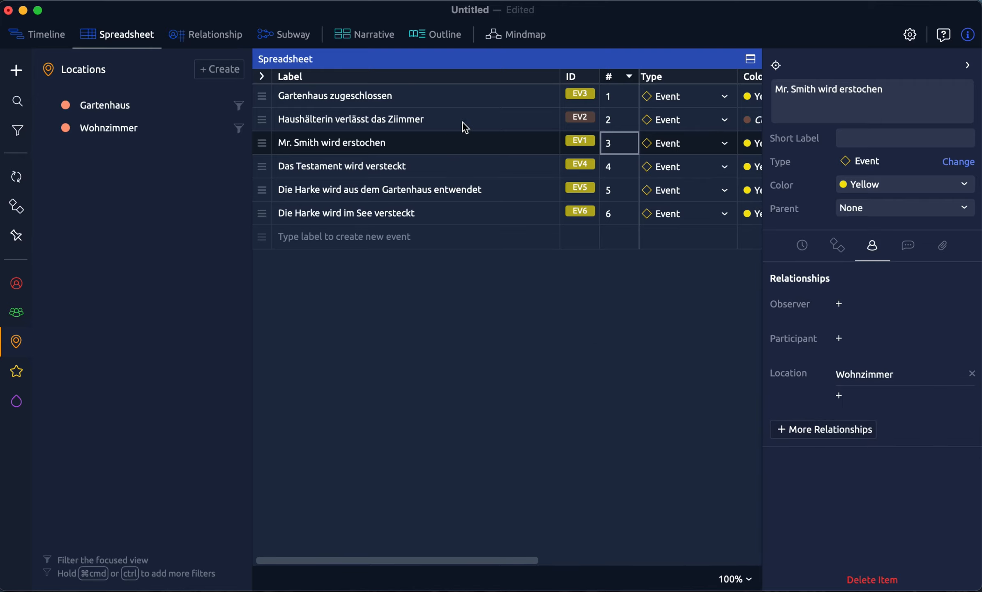
Step: Link "Wohnzimmer" as the Location of the event "Haushälterin verlässt das Ziimmer"
click(463, 121)
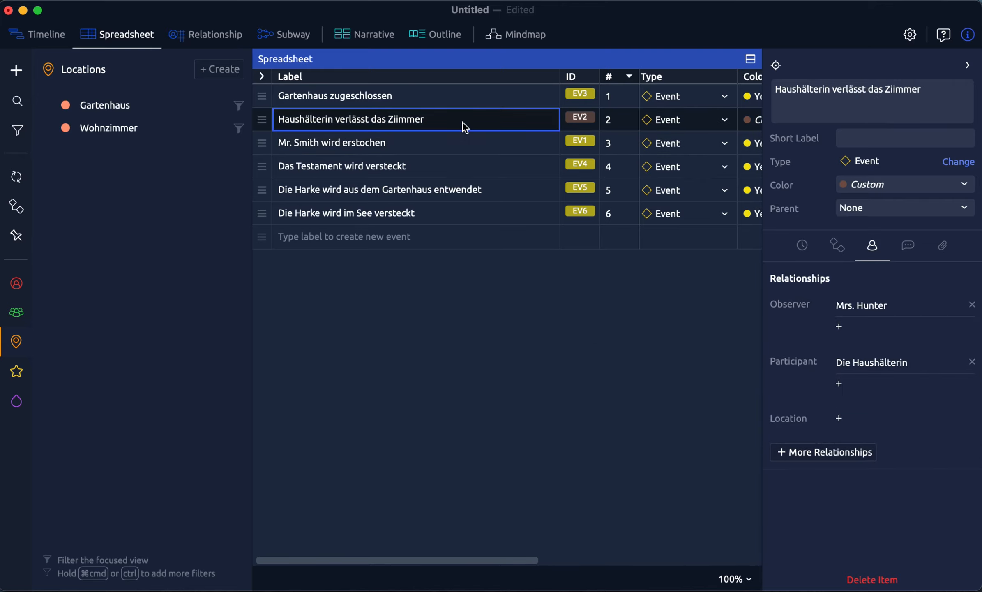
click(839, 418)
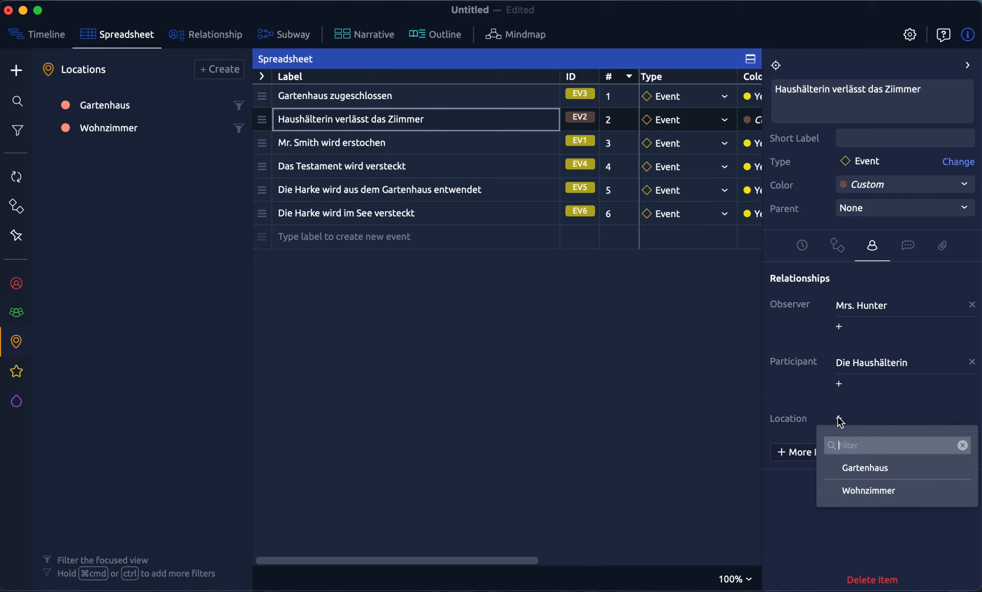
click(871, 490)
click(858, 561)
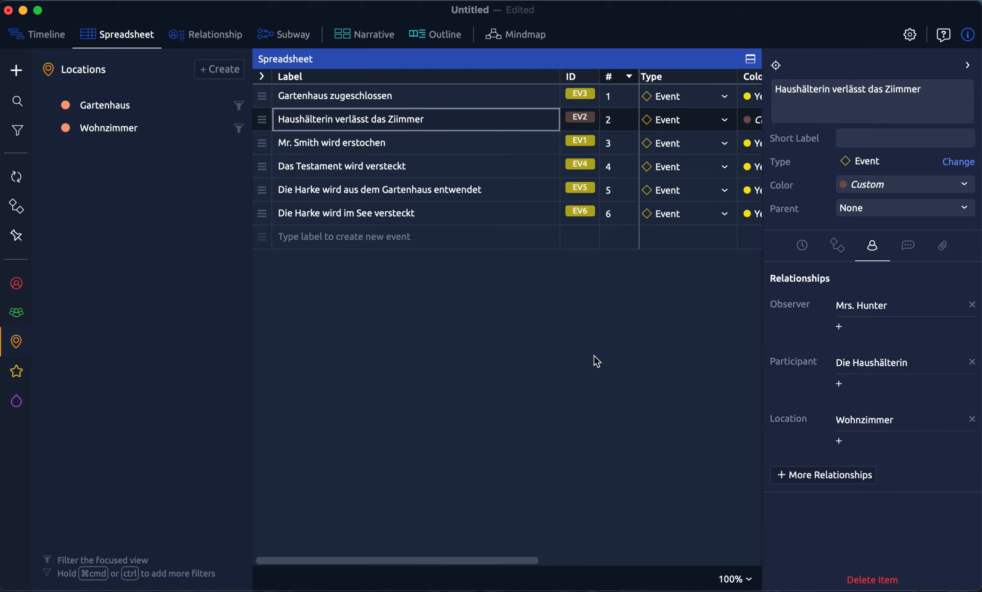
Step: Switch to the Subway view, hide the Locations list and show only the Character tracks
click(268, 36)
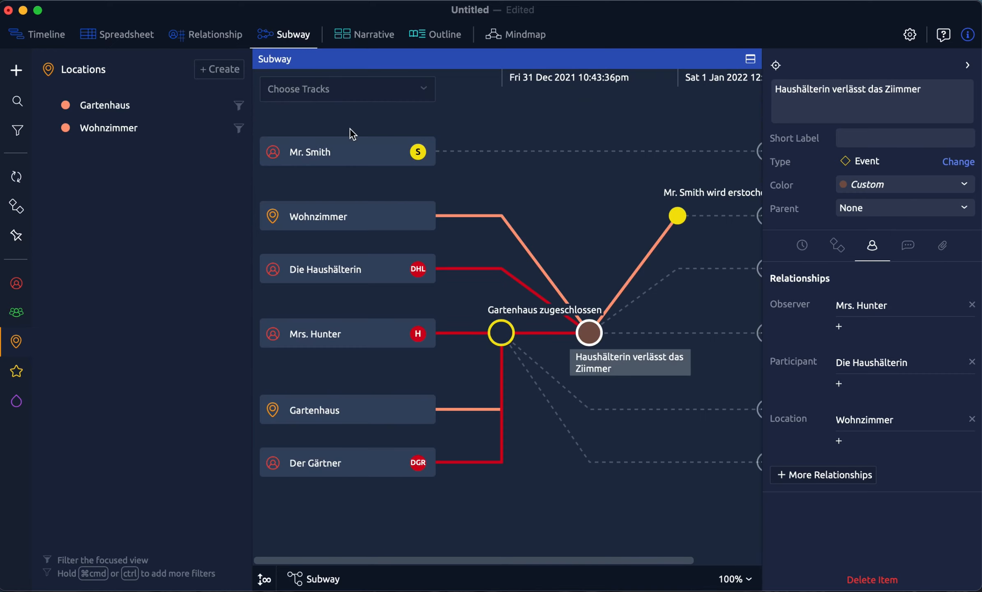
click(16, 342)
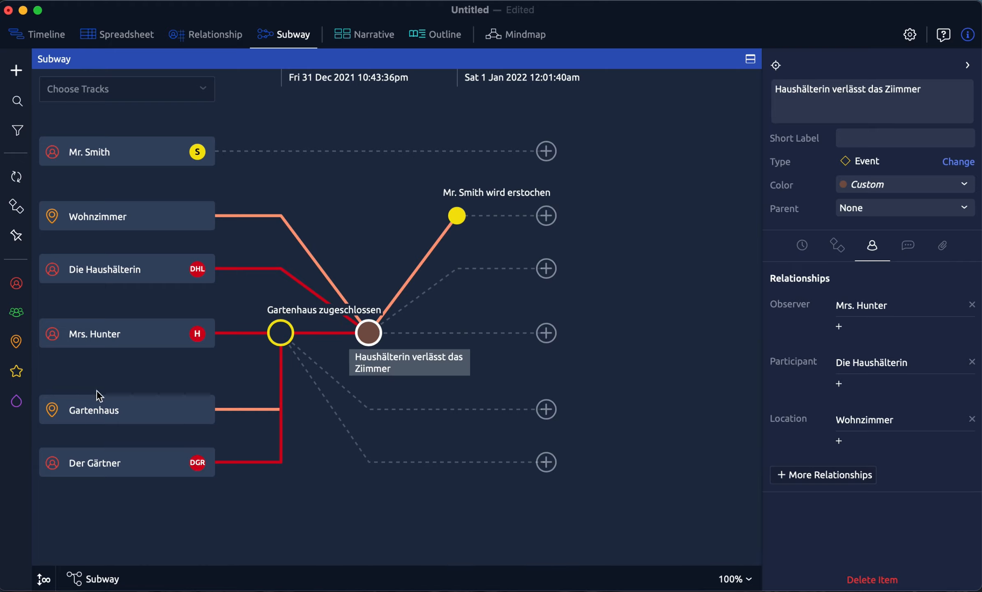
click(203, 92)
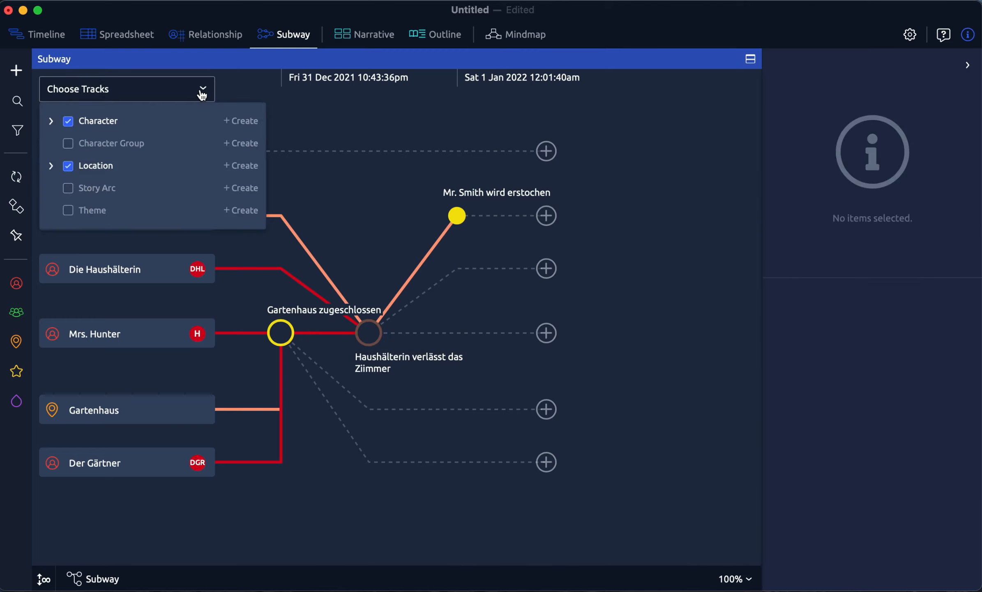
click(67, 166)
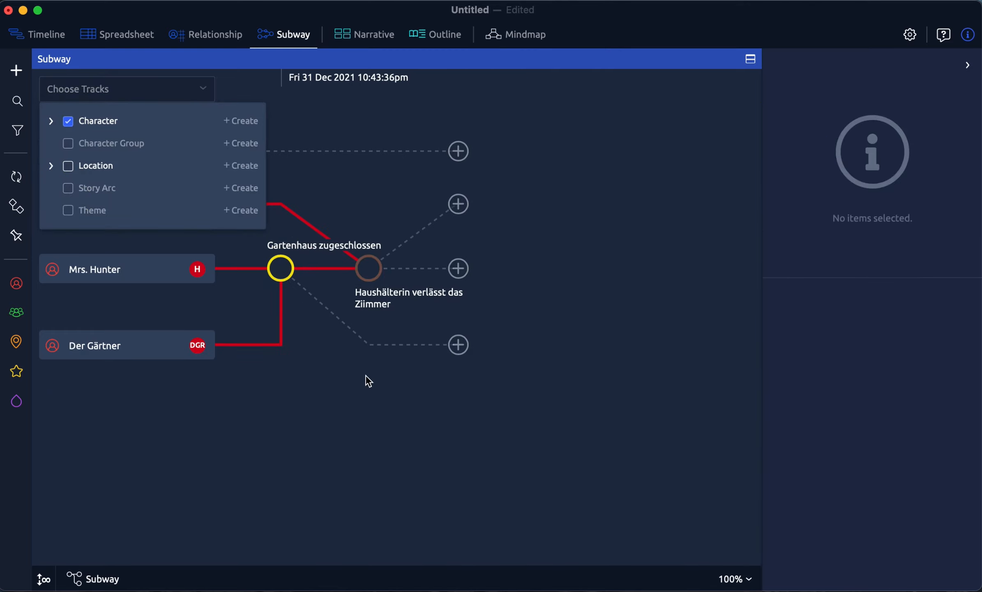
click(428, 468)
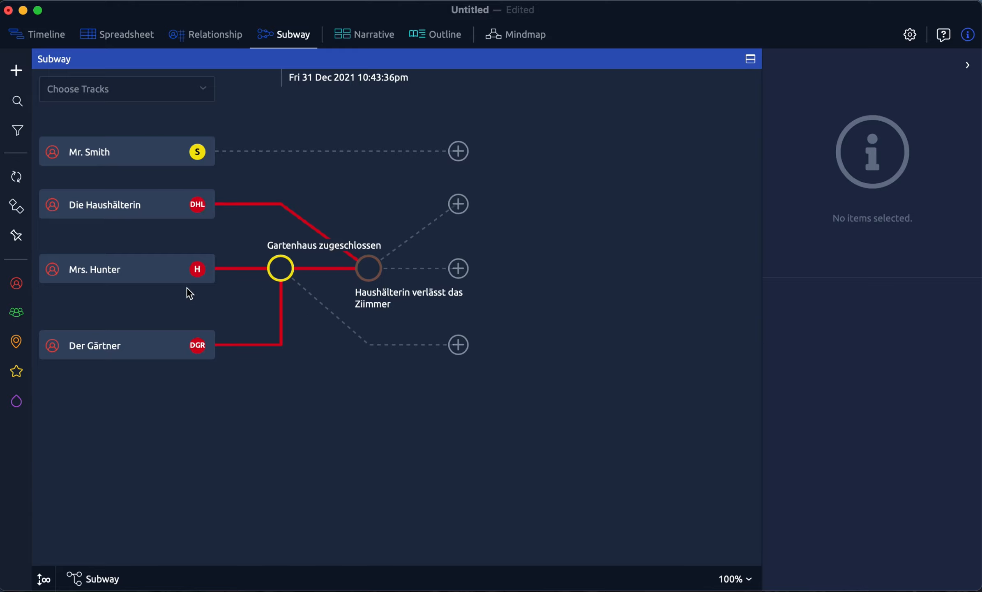
Step: Show only the Location tracks in the Subway view, with the Character tracks hidden
click(193, 94)
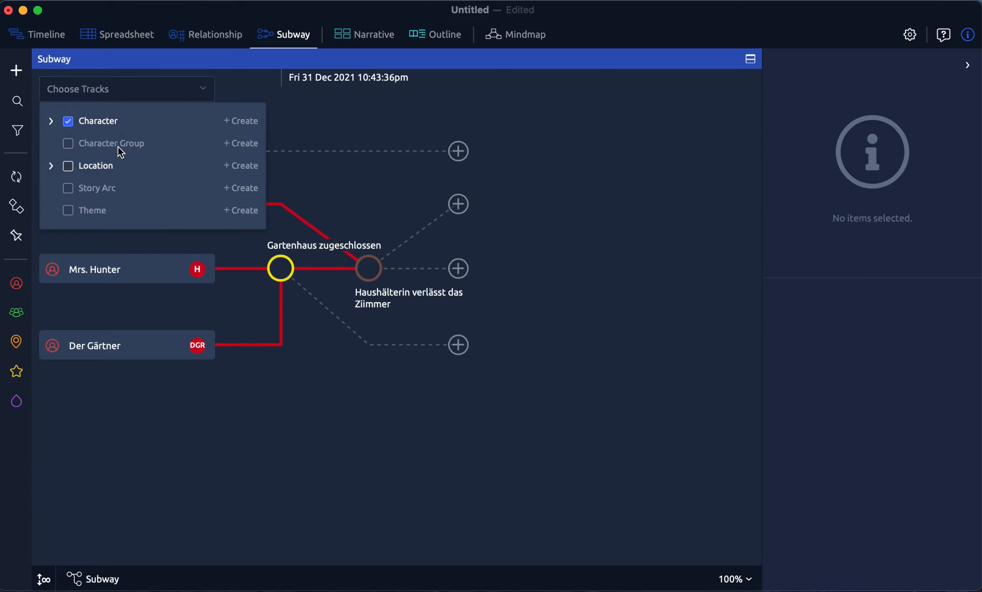
click(73, 123)
click(68, 166)
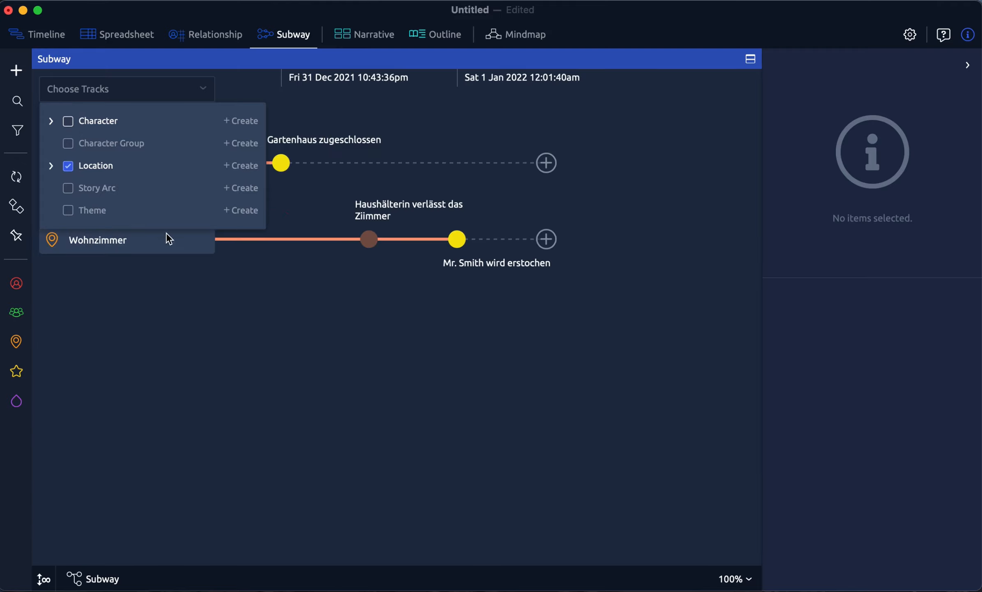
click(257, 289)
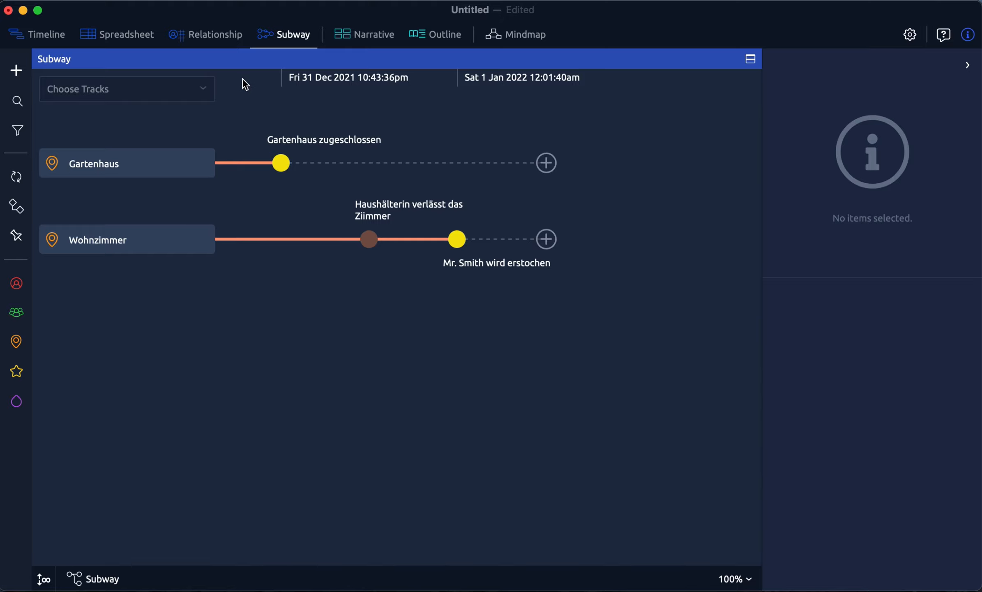
Step: Examine the events in the Timeline view and their start date, duration and end date columns in the Spreadsheet view
click(49, 38)
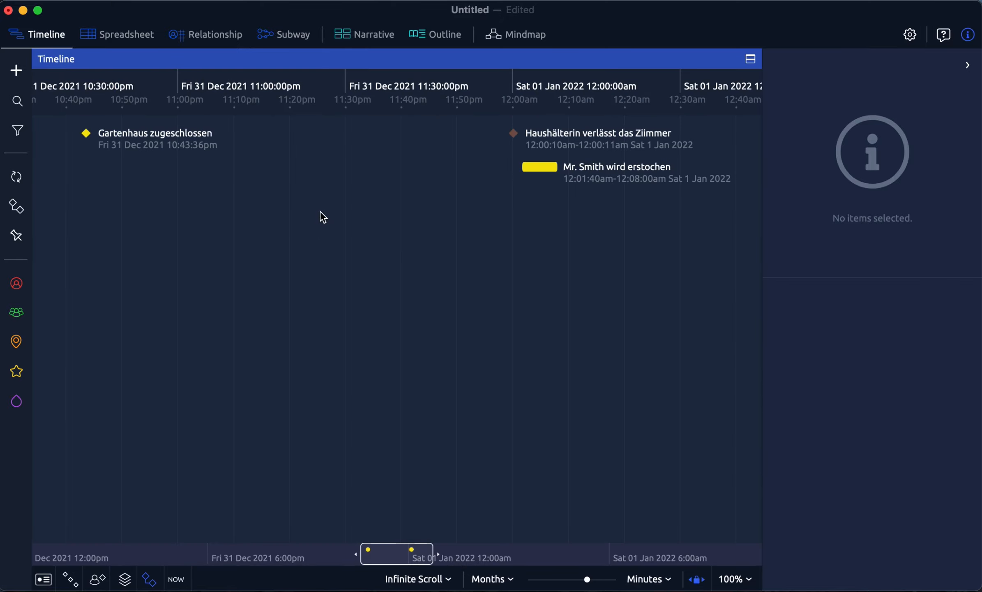
scroll(325, 214, right, 10)
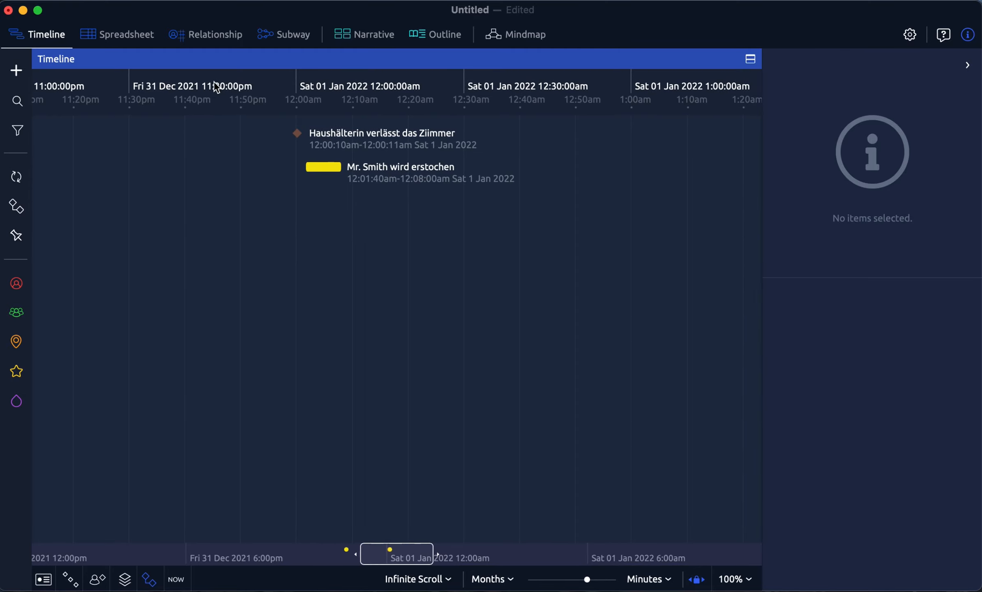
click(119, 38)
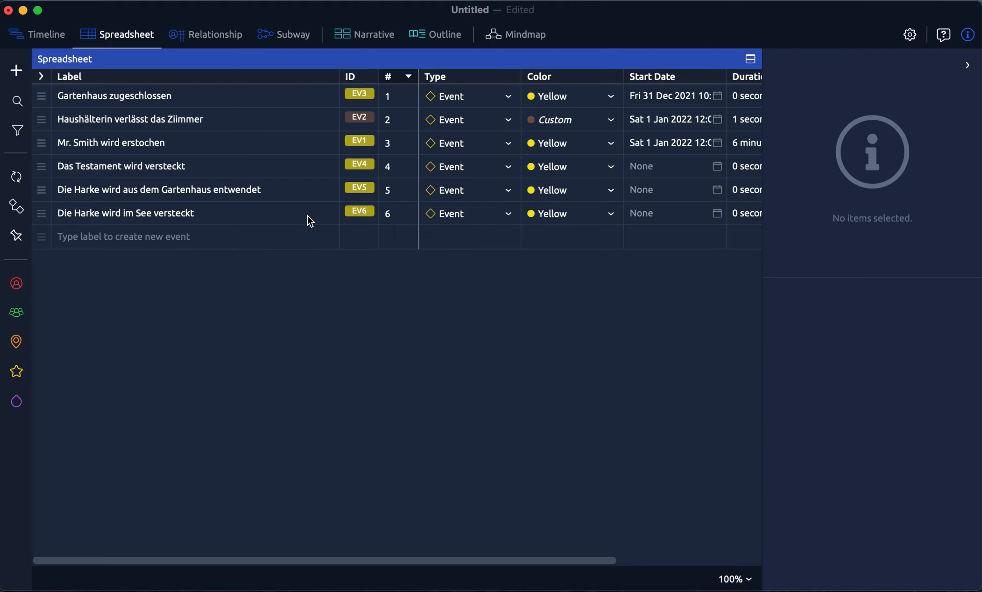
scroll(271, 212, right, 5)
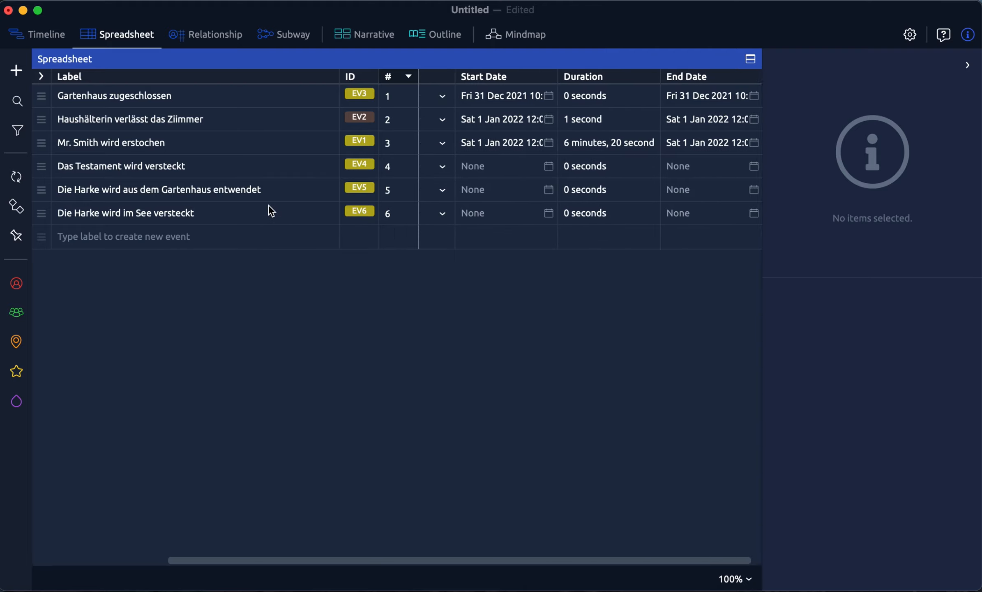
scroll(504, 193, left, 5)
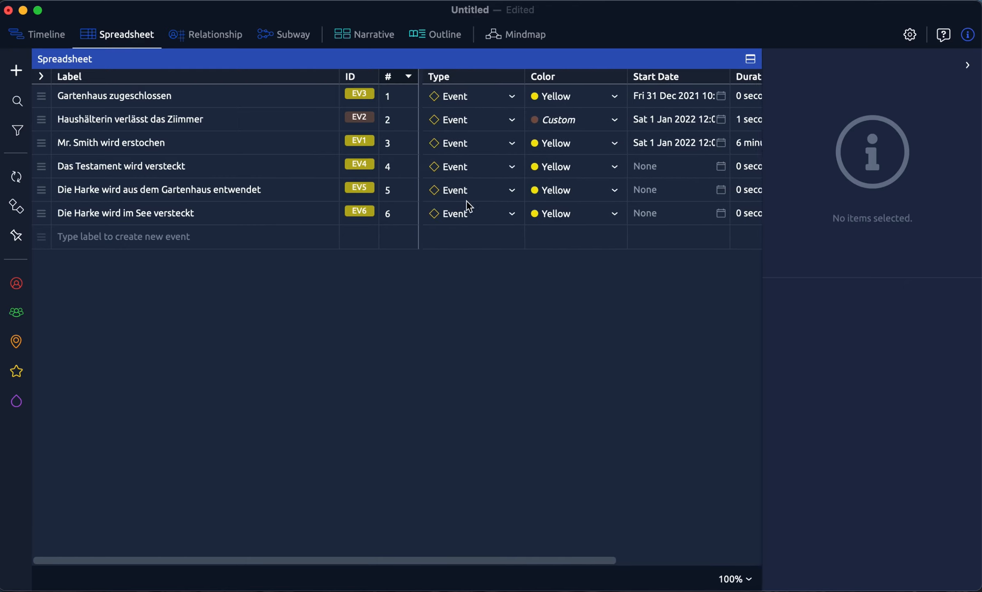
scroll(469, 205, right, 2)
scroll(469, 205, right, 3)
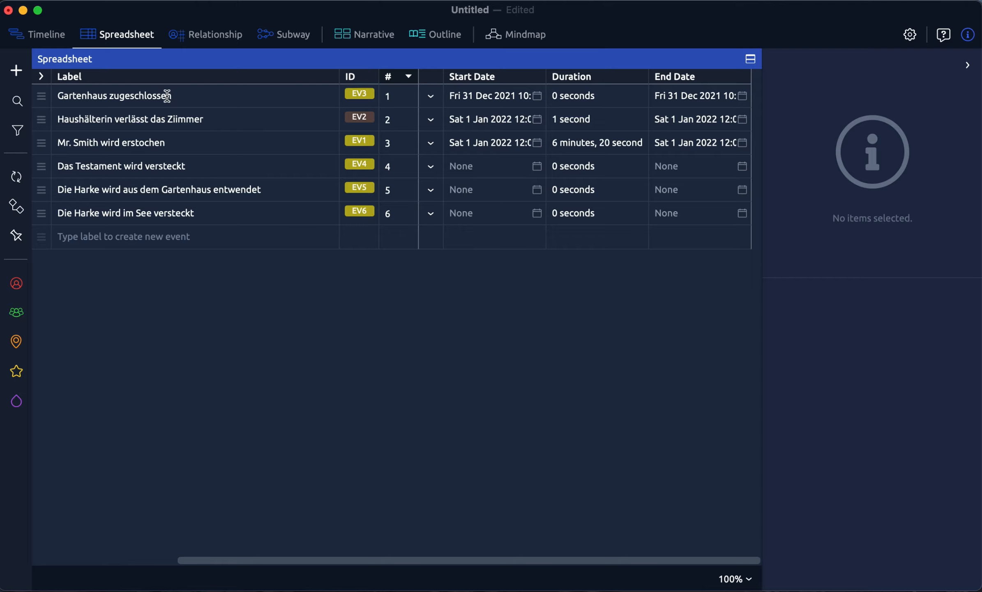
Step: Add the Location column to the event spreadsheet
click(41, 76)
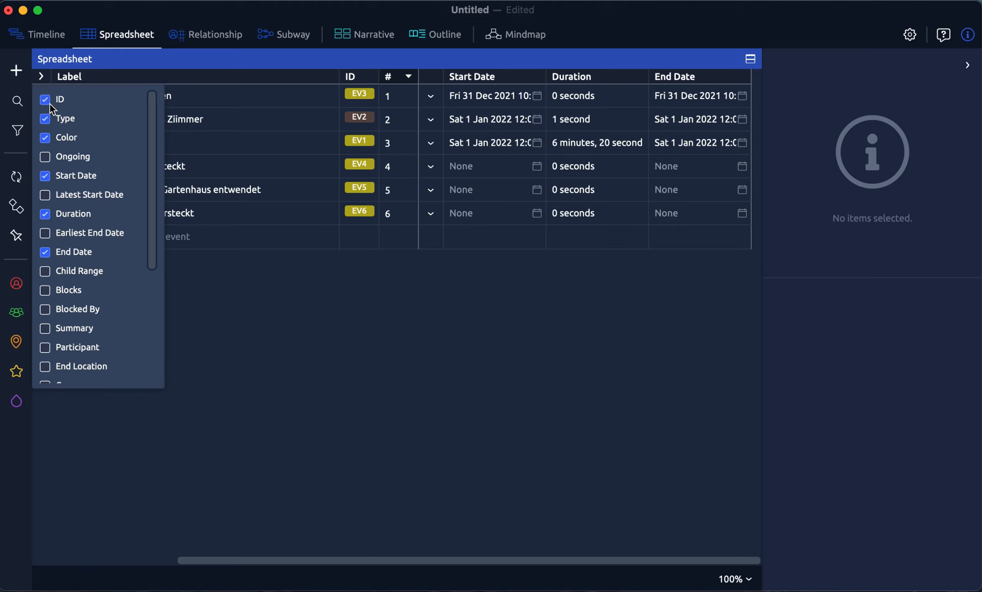
scroll(80, 199, down, 5)
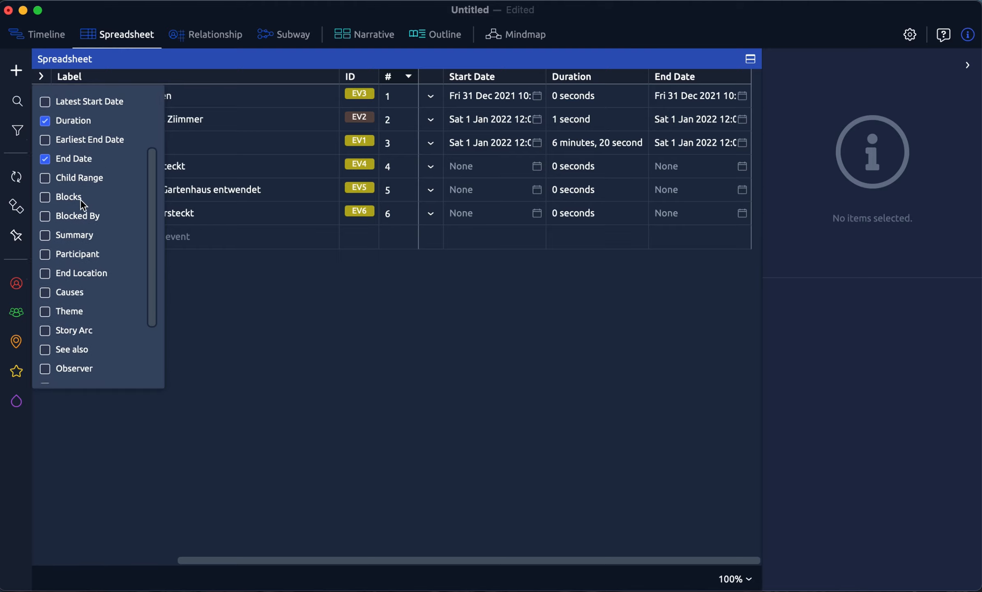
scroll(79, 199, down, 4)
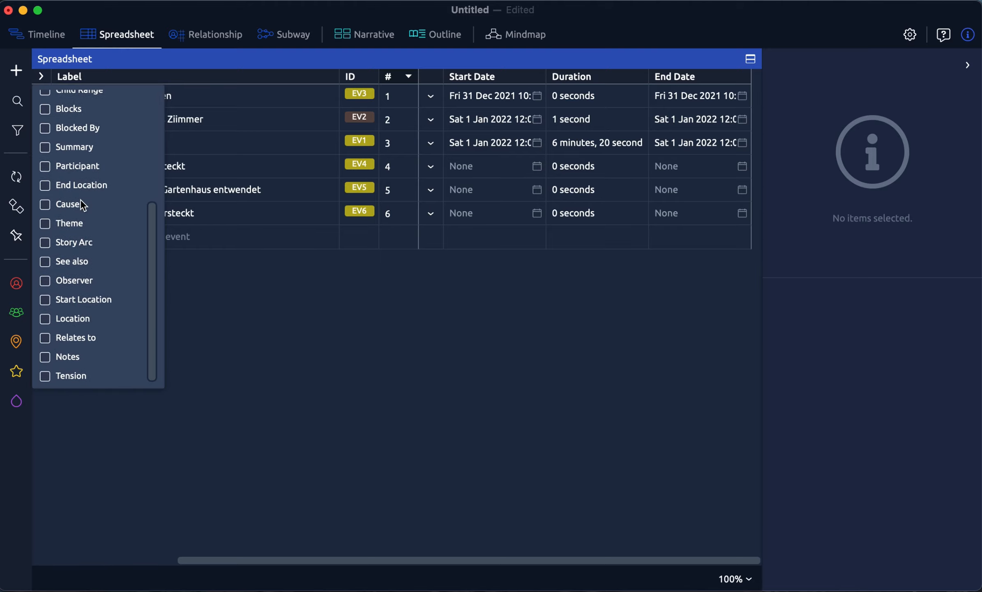
click(44, 317)
click(423, 343)
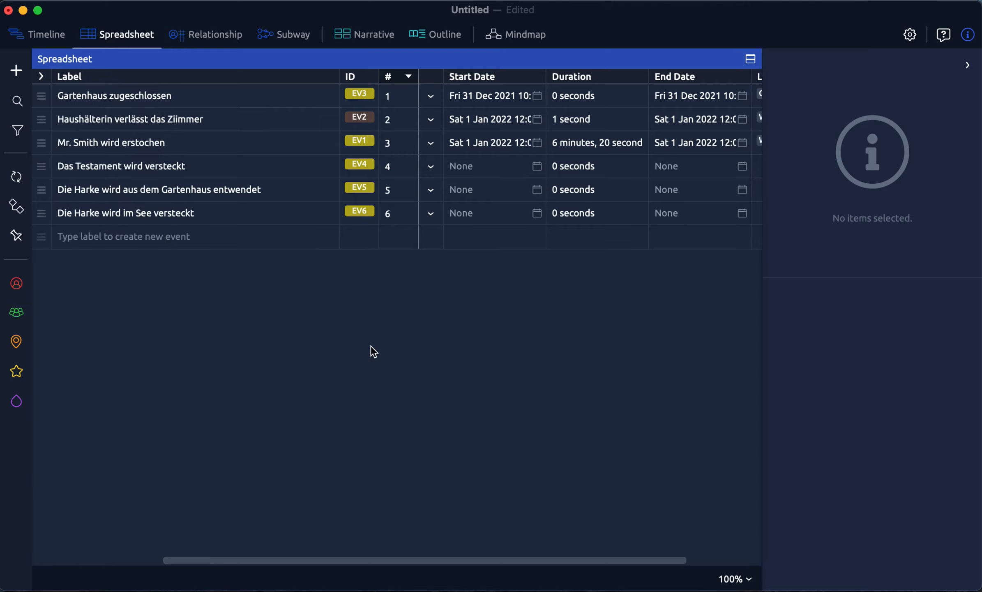
Step: Set the Location of the event "Das Testament wird versteckt" to "Gartenhaus" in the spreadsheet
scroll(521, 218, right, 3)
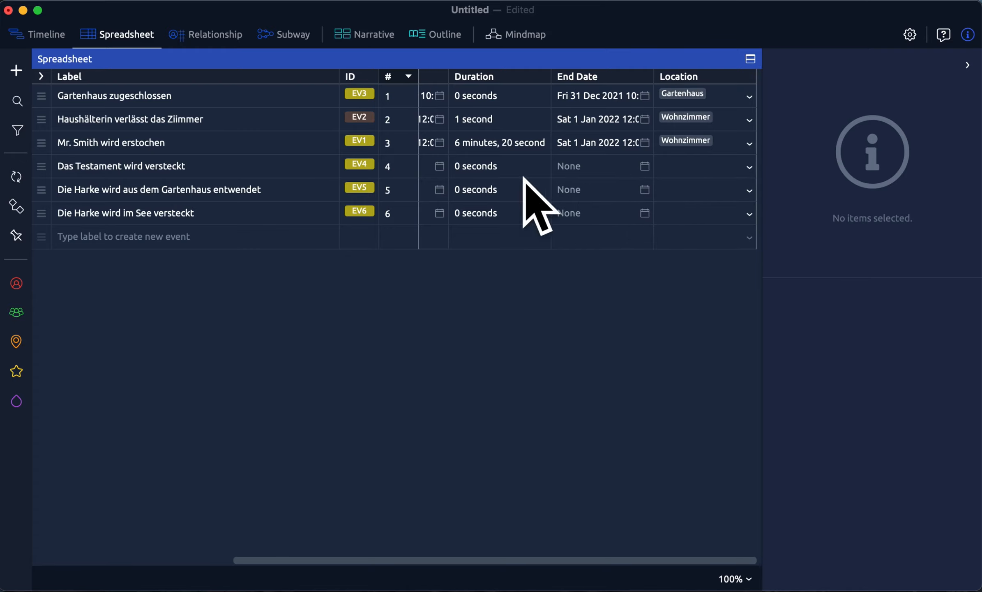
click(750, 170)
click(750, 167)
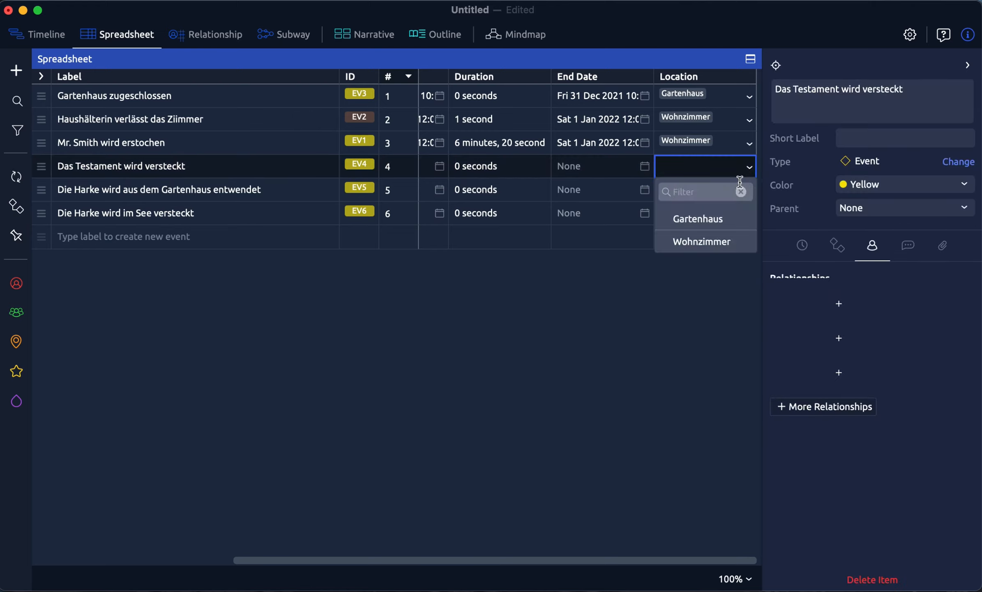
click(697, 220)
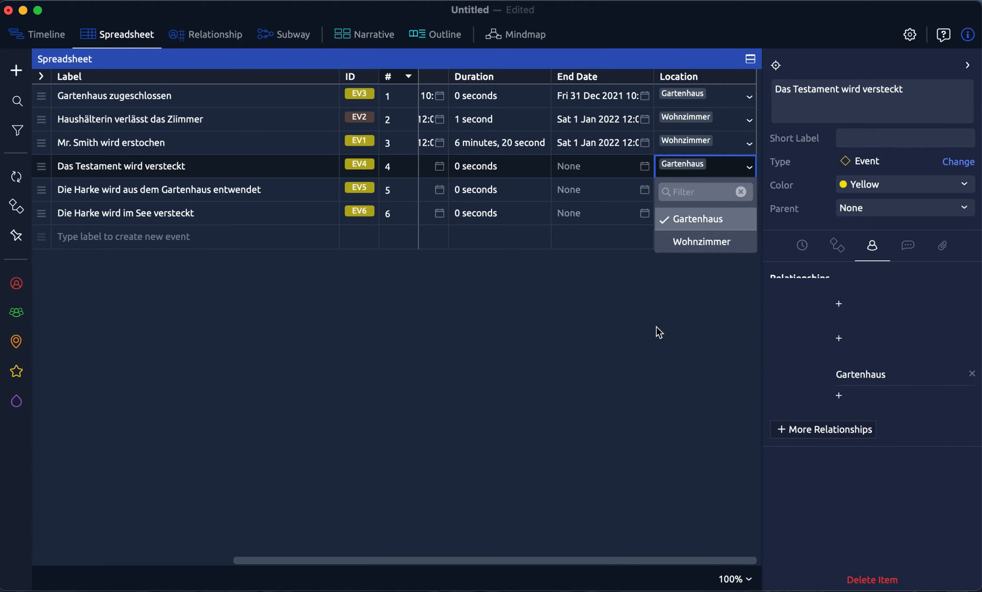
click(636, 329)
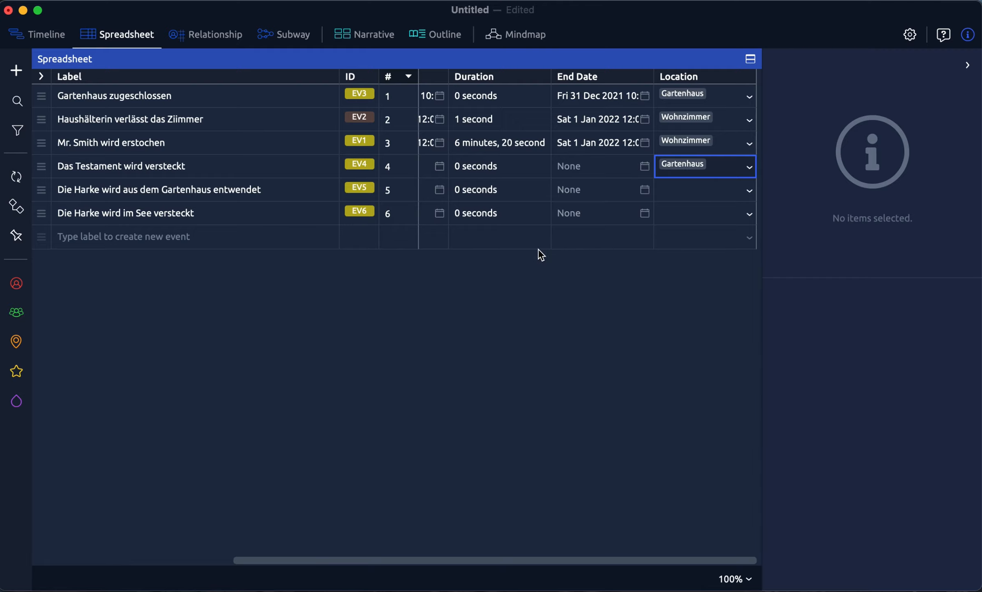
Step: Narrow the "#" column of the event spreadsheet slightly
scroll(573, 223, right, 1)
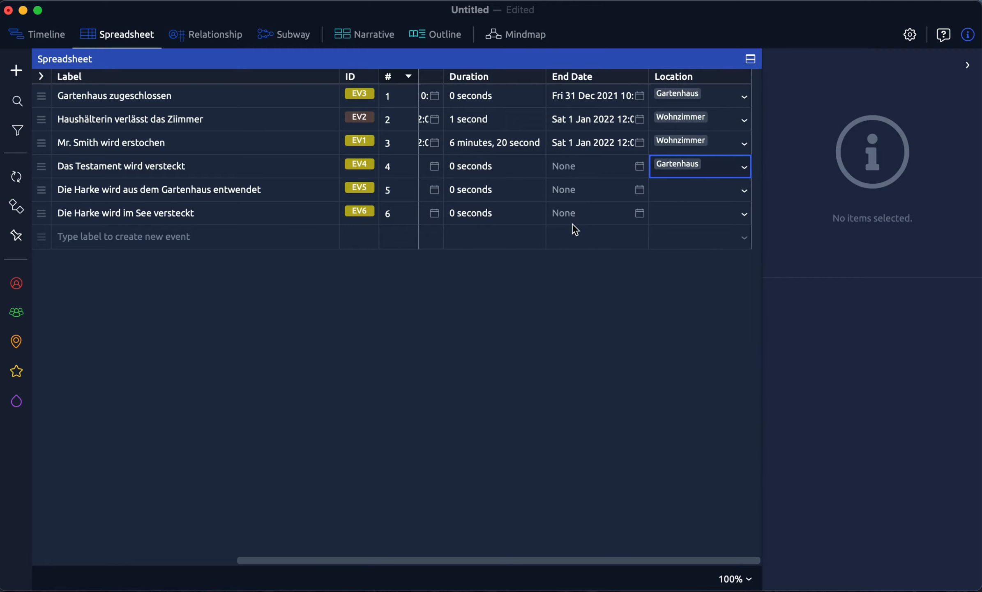
scroll(577, 232, left, 5)
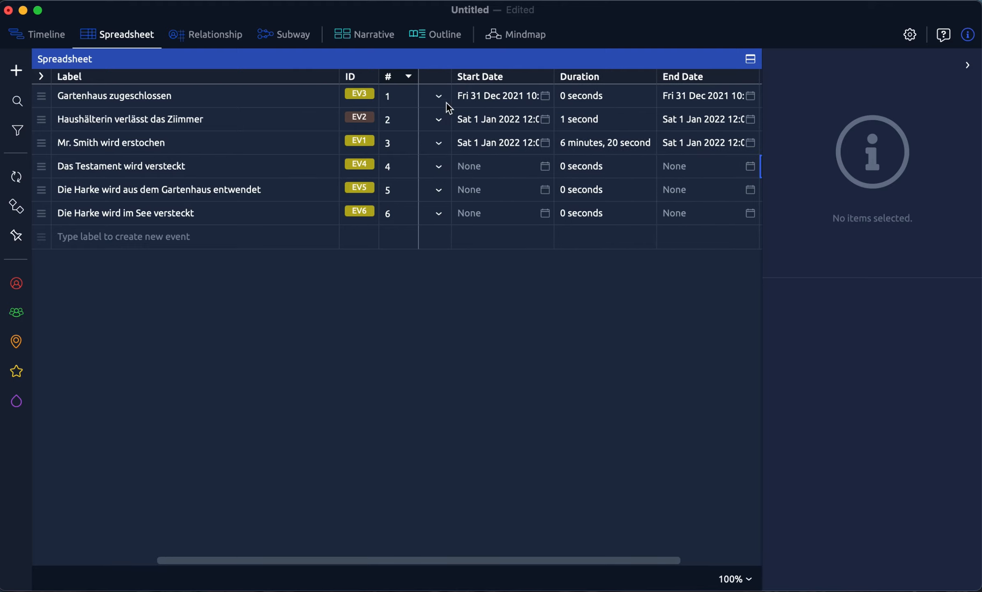
mouse_move(414, 83)
mouse_down()
mouse_move(362, 82)
mouse_move(496, 88)
mouse_move(414, 95)
mouse_up()
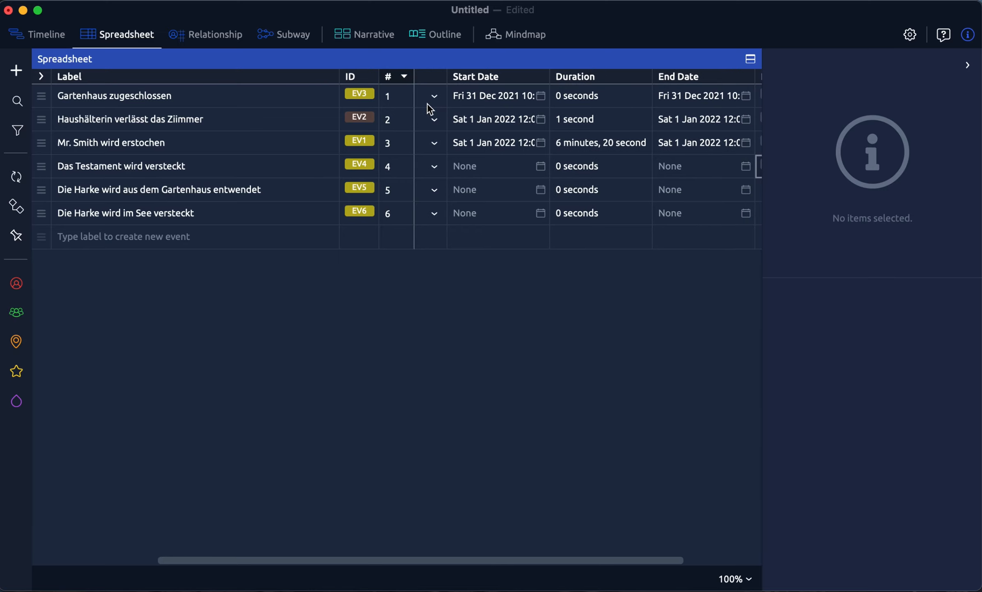
scroll(412, 136, right, 3)
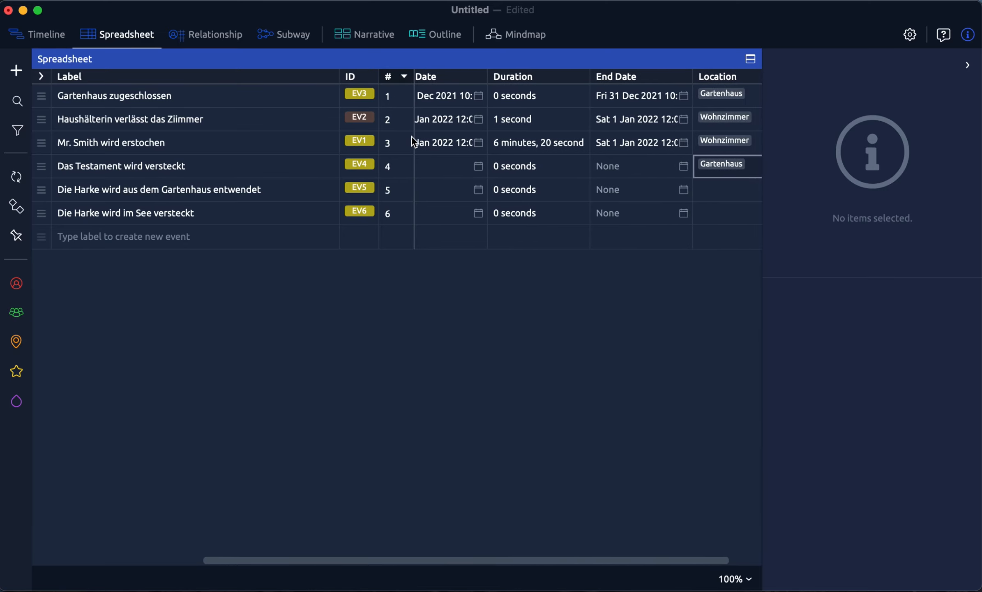
scroll(411, 136, left, 6)
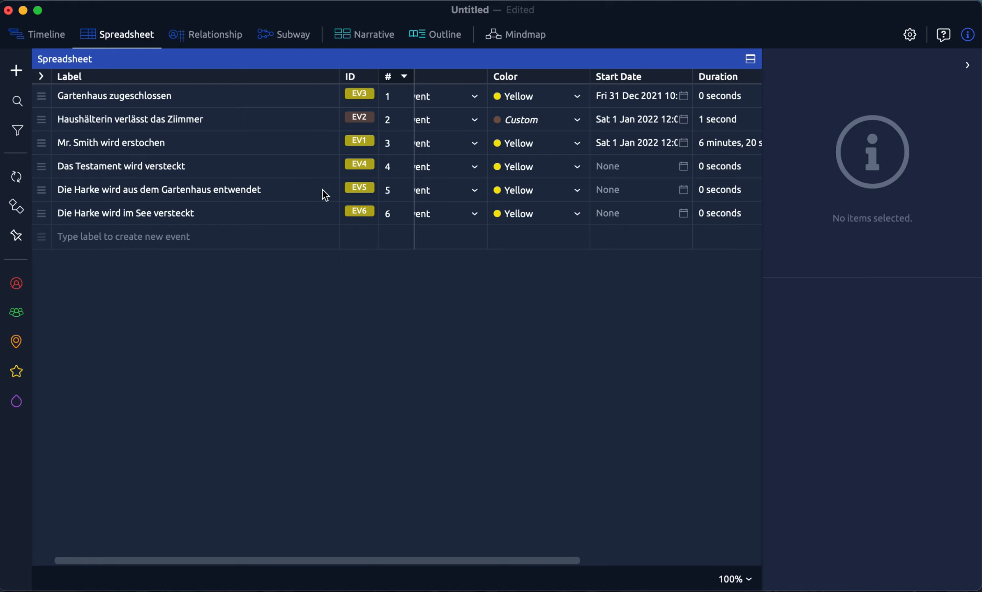
Step: Narrow the Label column of the spreadsheet to just fit the longest event title
scroll(455, 159, right, 1)
scroll(453, 154, right, 6)
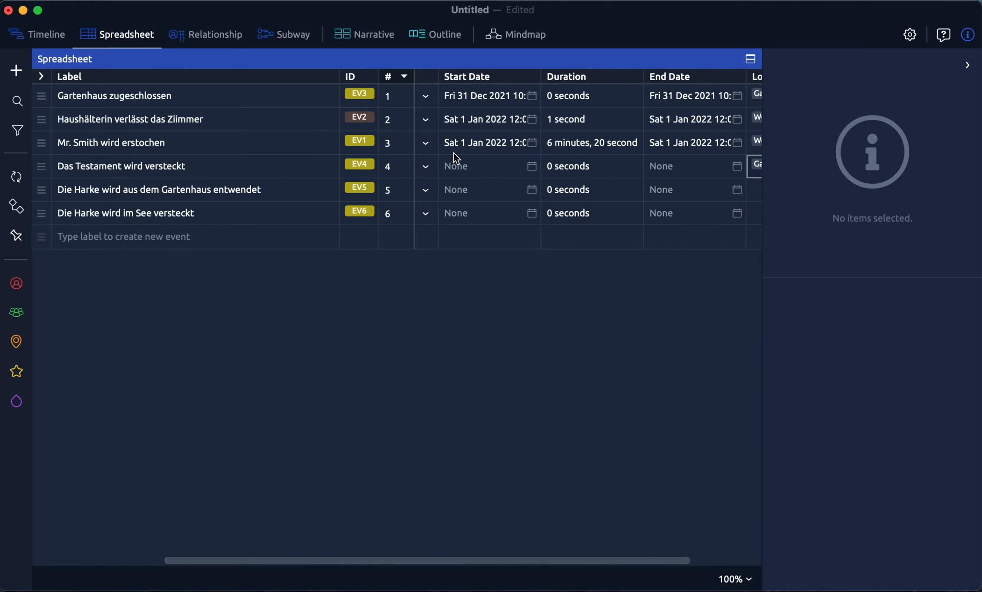
scroll(454, 152, right, 1)
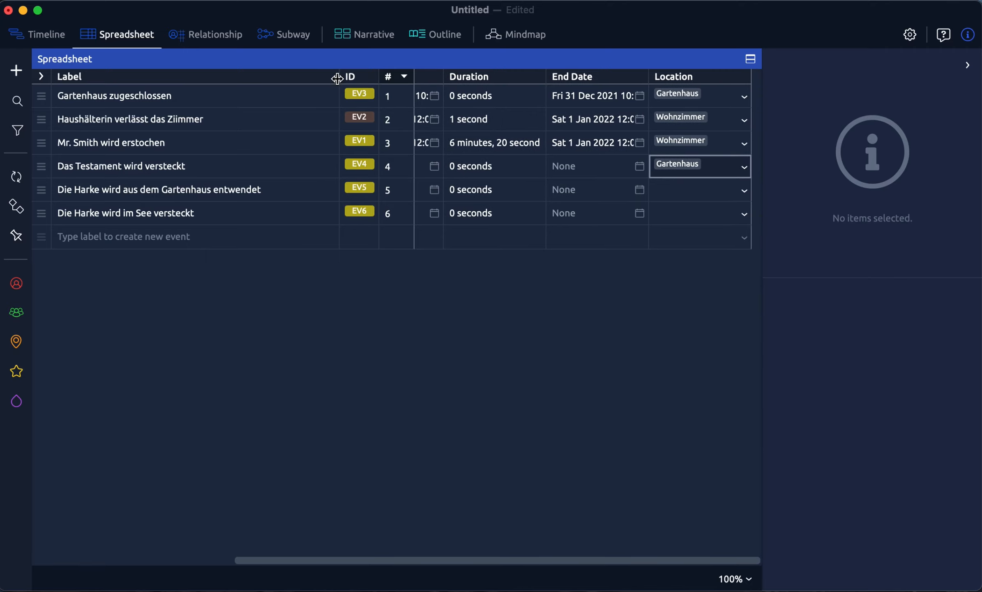
drag(339, 78, 273, 78)
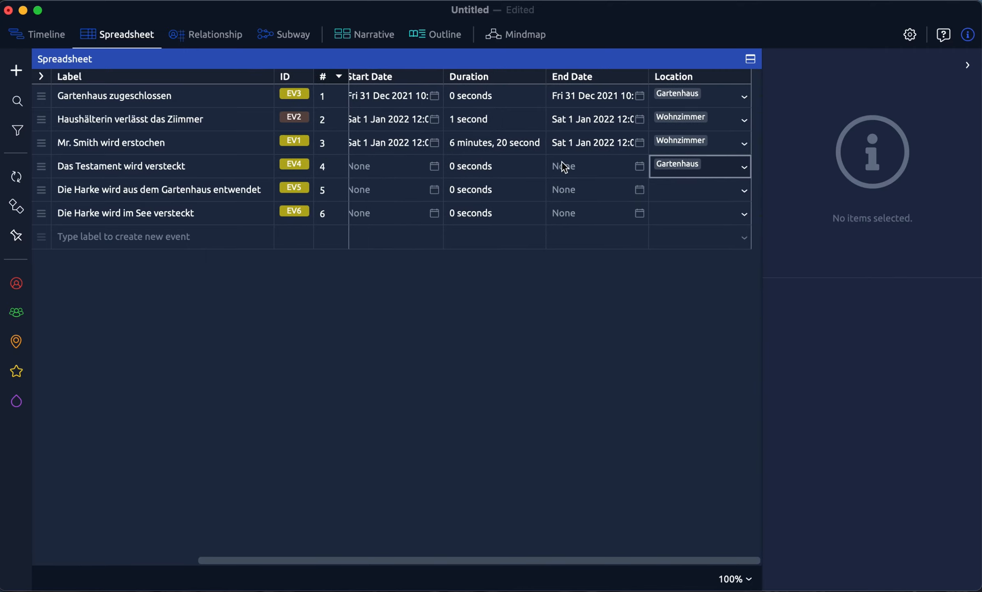
scroll(560, 162, left, 2)
scroll(555, 161, right, 2)
scroll(555, 162, left, 5)
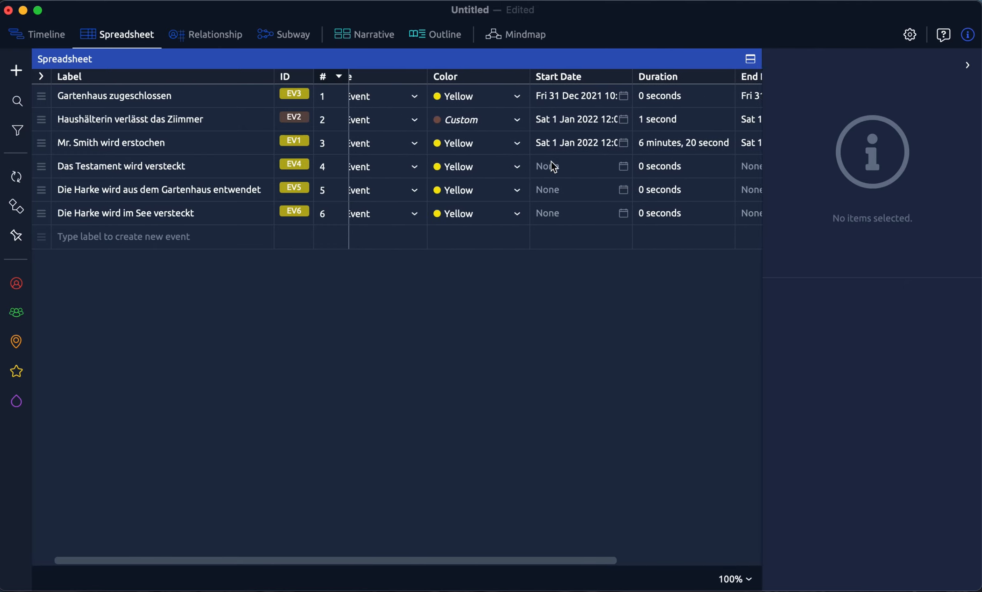
scroll(552, 164, right, 3)
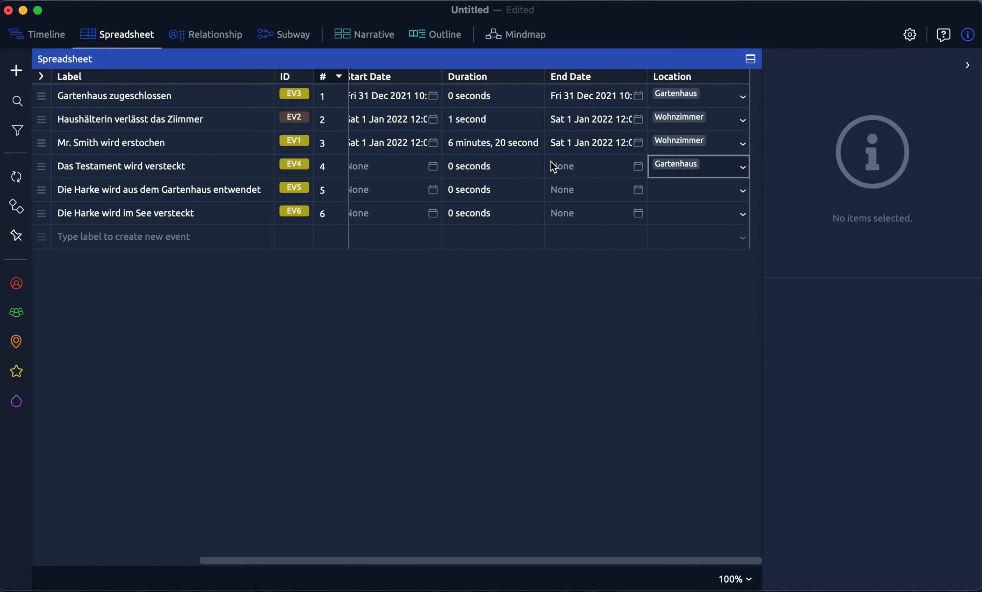
Step: Split the workspace into two stacked panes and show the timeline below the spreadsheet
scroll(551, 164, left, 2)
scroll(553, 167, left, 3)
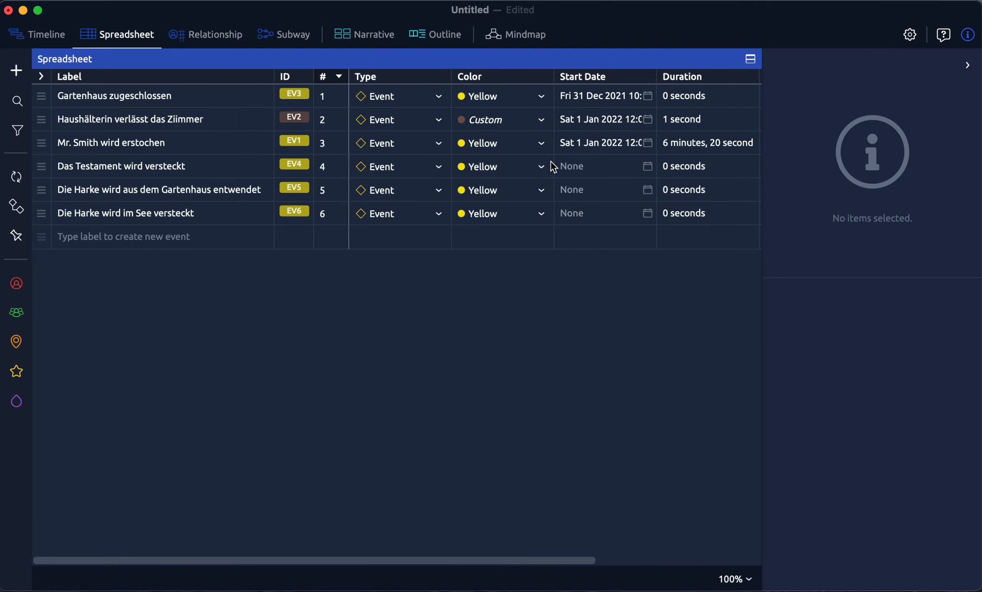
scroll(551, 161, right, 2)
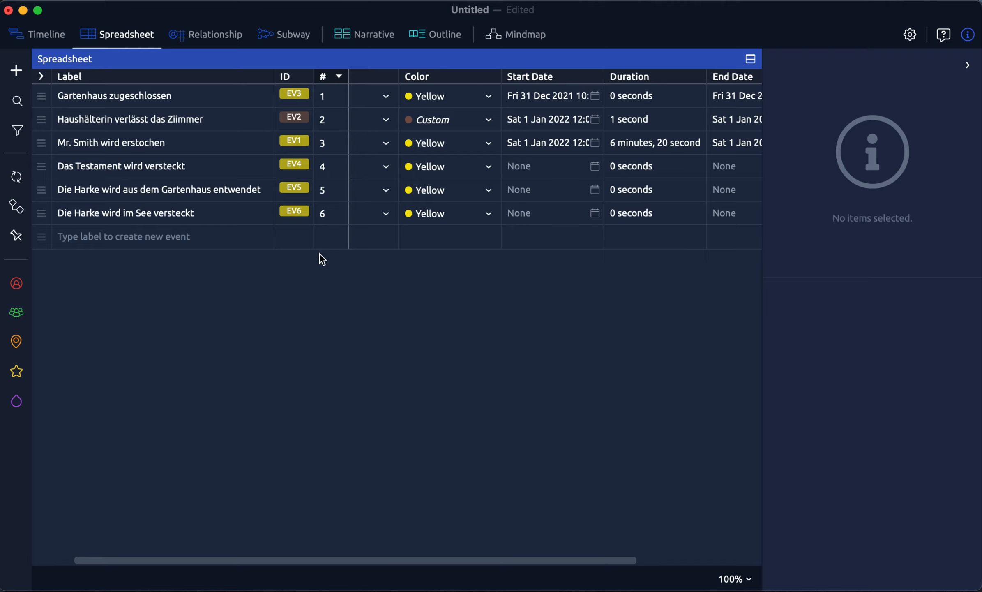
click(754, 63)
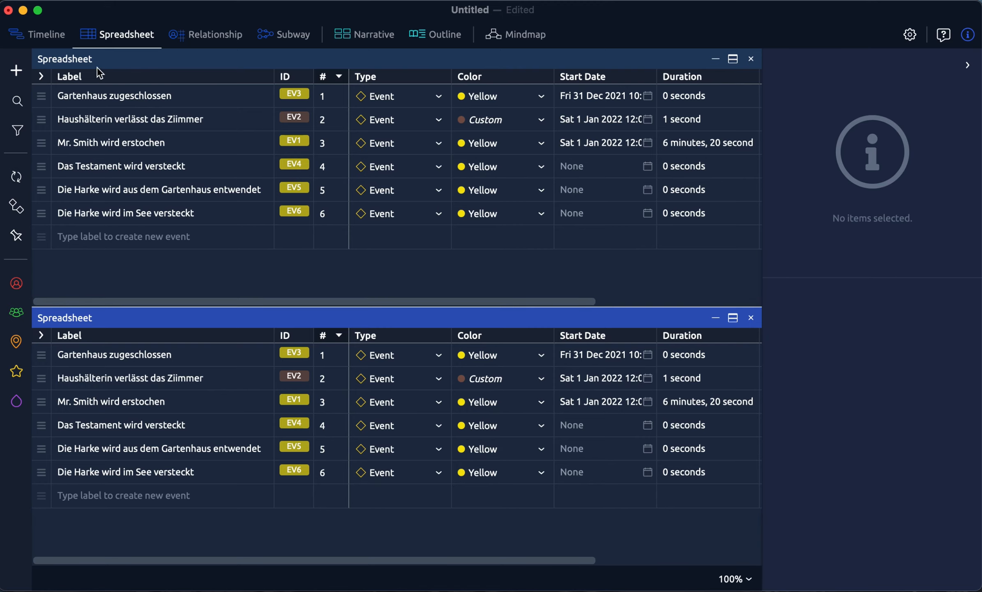
click(33, 34)
Step: Place the undated event "Die Harke wird aus dem Gartenhaus entwendet" on the timeline at about 10:20 pm on Fri 31 Dec 2021
scroll(427, 389, right, 3)
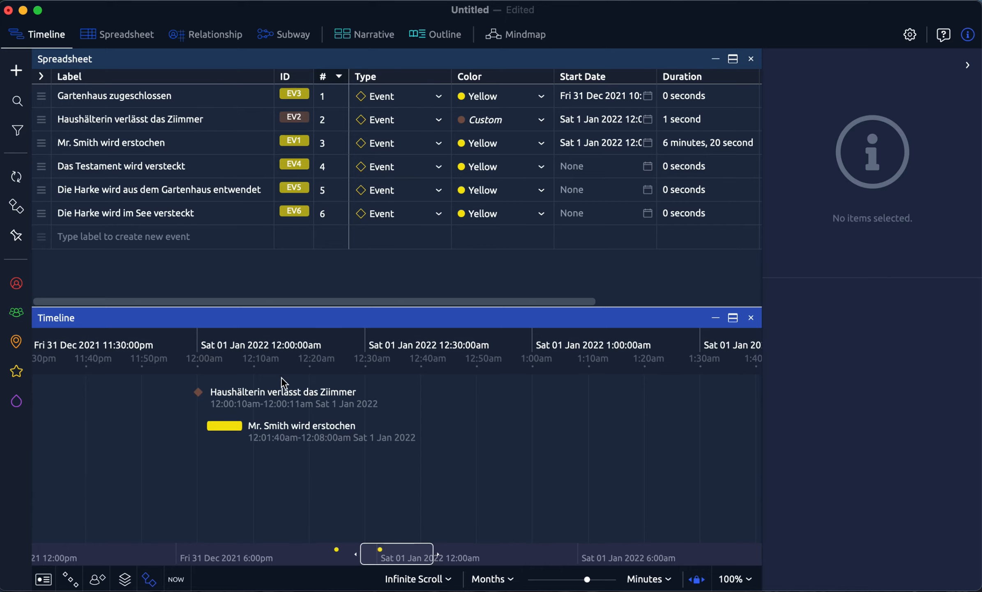
scroll(291, 380, left, 10)
scroll(322, 382, left, 5)
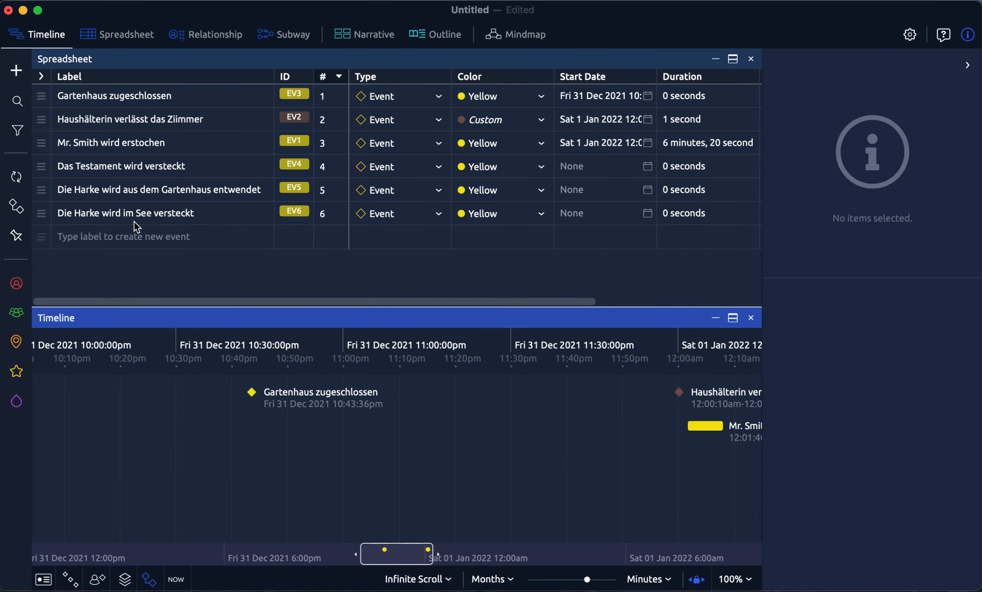
drag(44, 191, 121, 445)
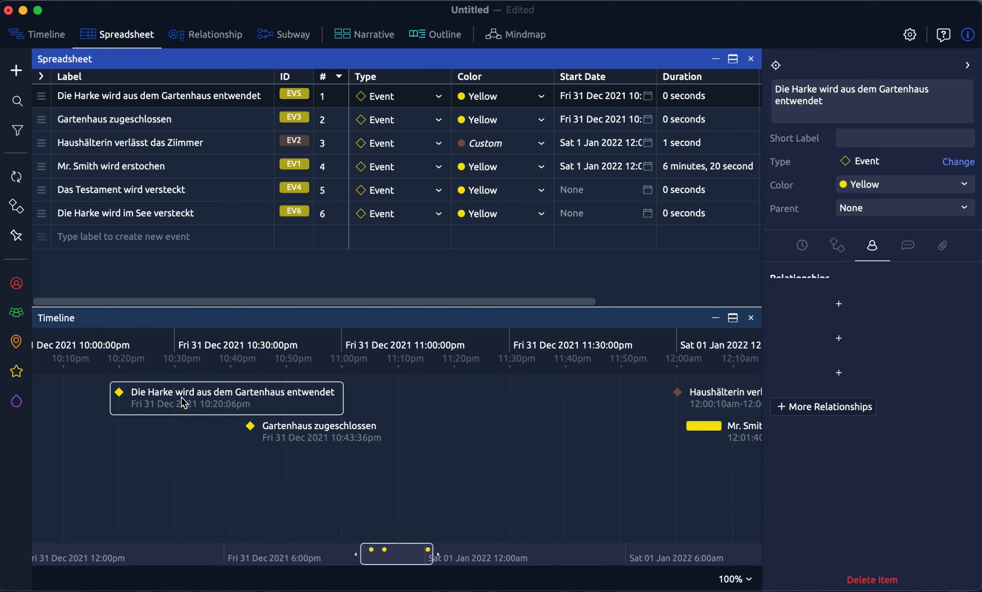
Step: Change the upper spreadsheet pane to a timeline so that both panes show timelines
scroll(171, 410, right, 1)
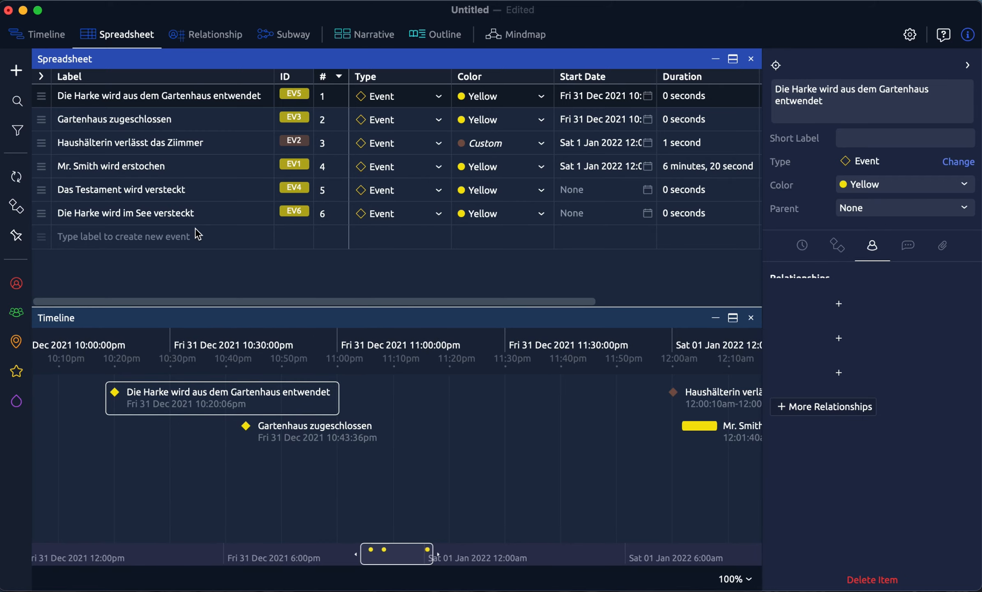
scroll(317, 456, right, 10)
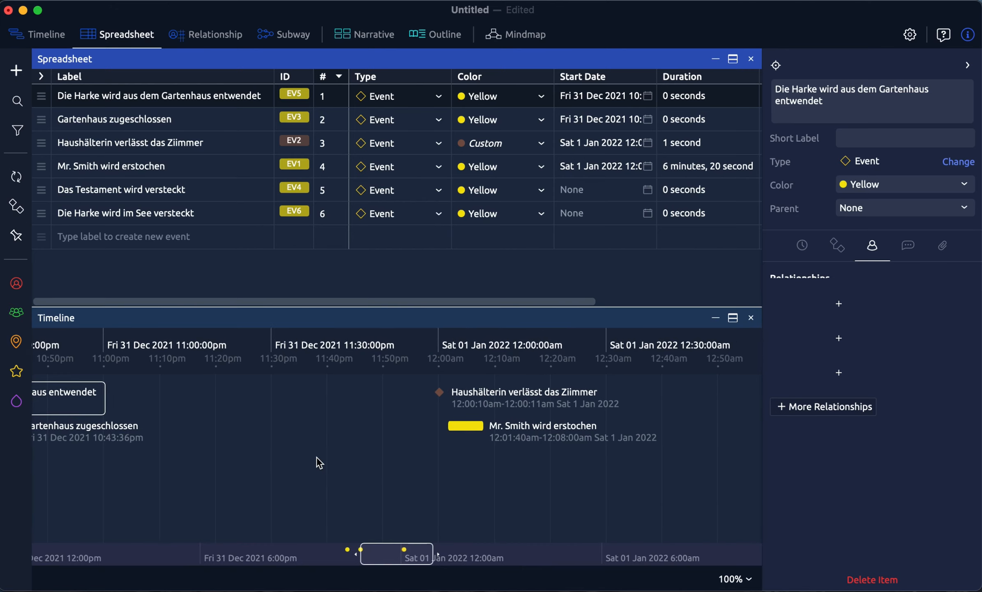
scroll(317, 457, left, 4)
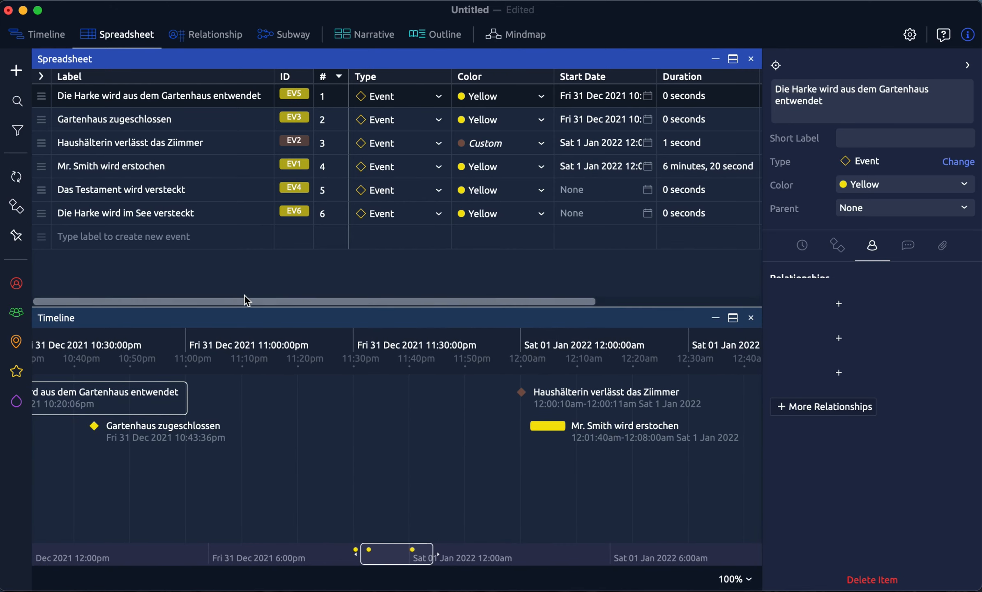
click(42, 34)
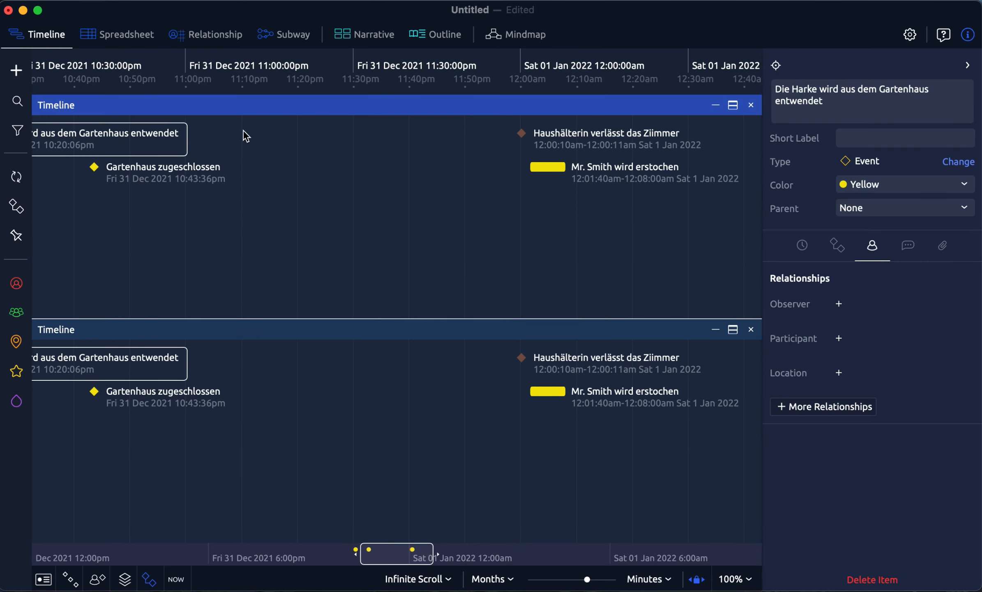
Step: Add a Participant filter for all views and restrict it to "Die Haushälterin"
scroll(244, 136, left, 3)
click(17, 130)
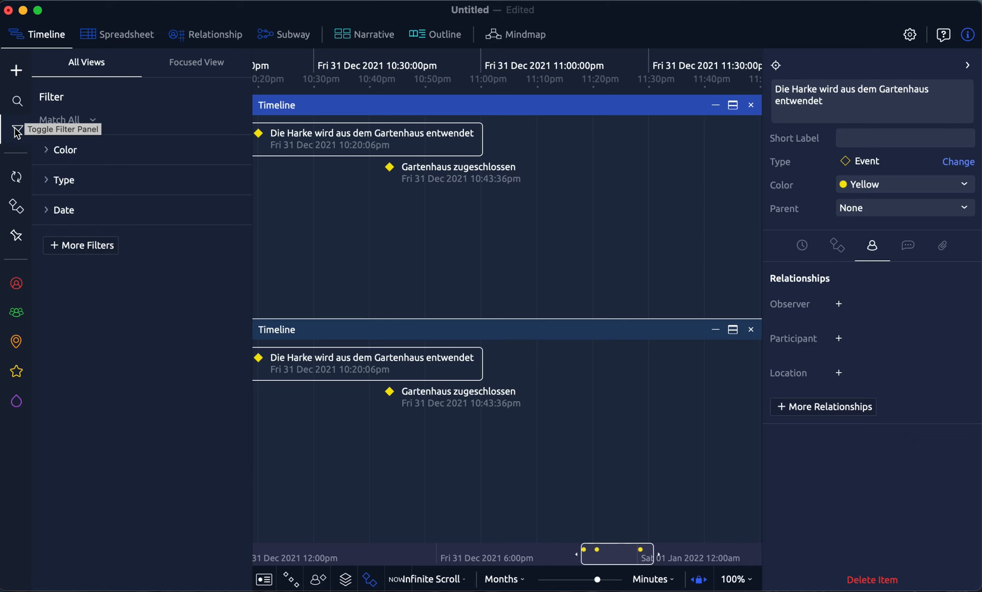
click(92, 248)
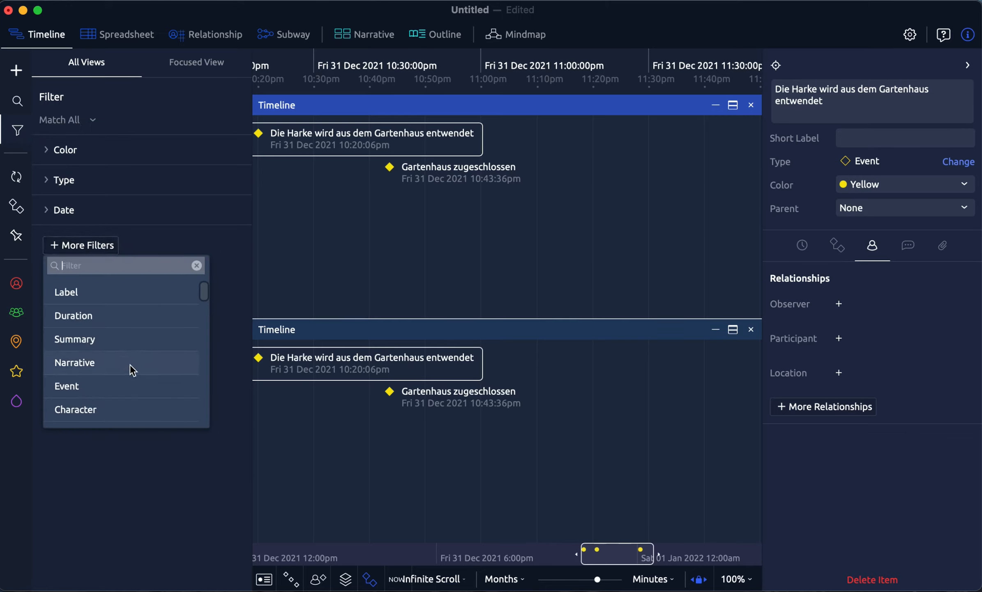
scroll(130, 364, down, 2)
scroll(131, 393, down, 2)
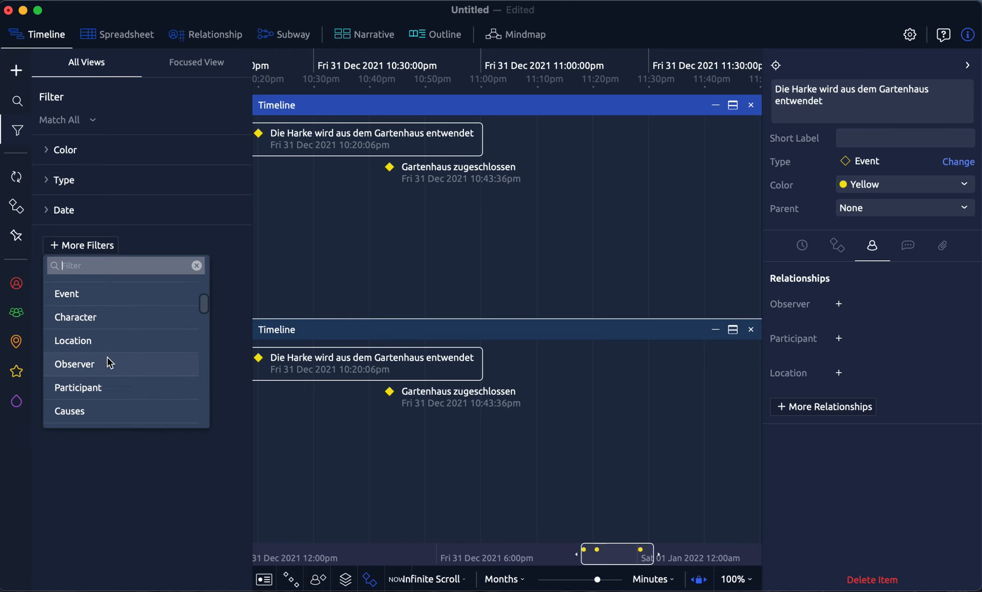
scroll(117, 388, down, 4)
scroll(117, 384, up, 2)
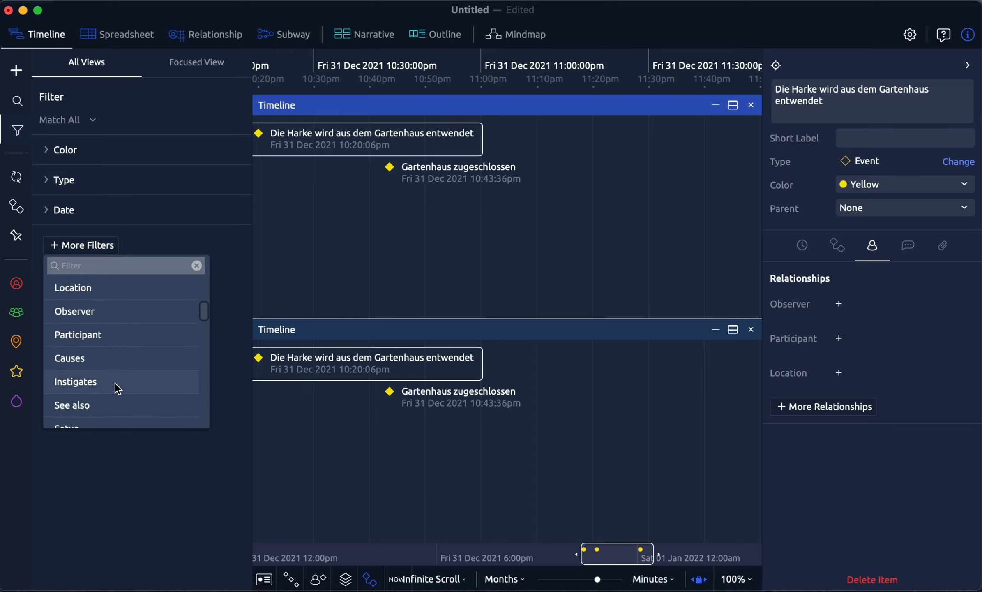
click(93, 340)
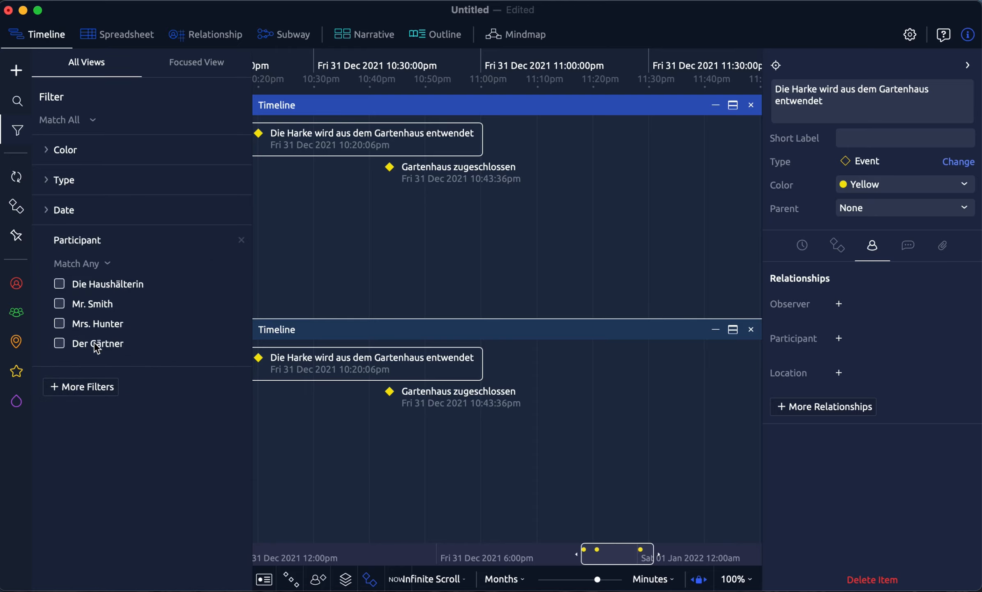
click(60, 285)
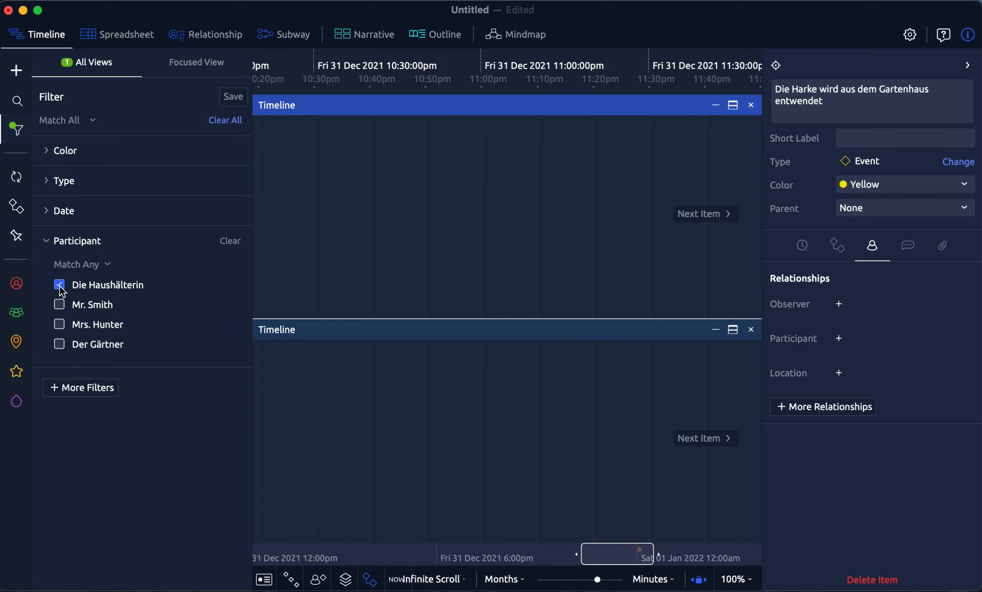
Step: Clear the all-views filter and filter only the lower timeline pane by the participant "Die Haushälterin"
click(378, 327)
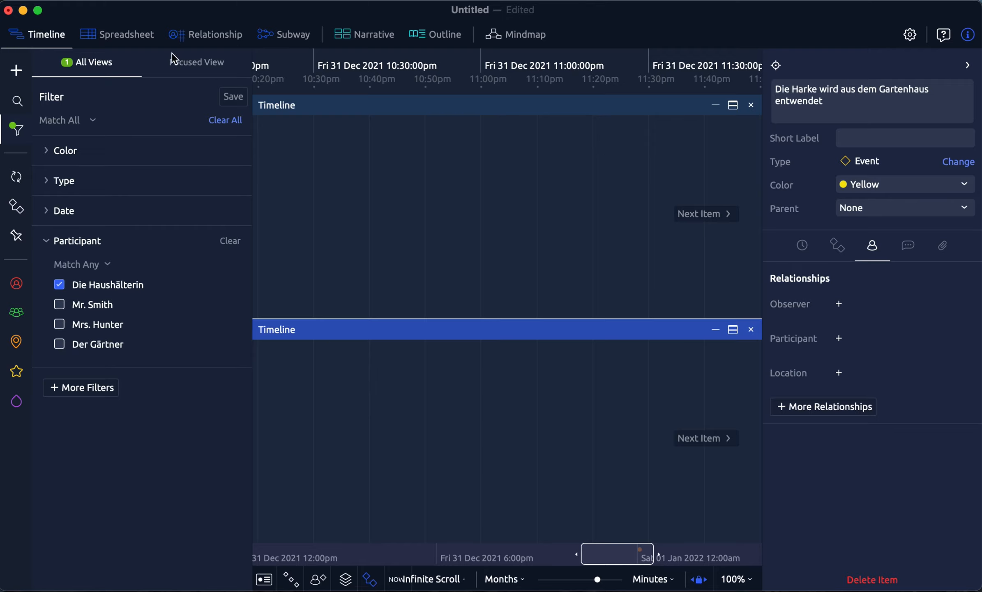
click(219, 120)
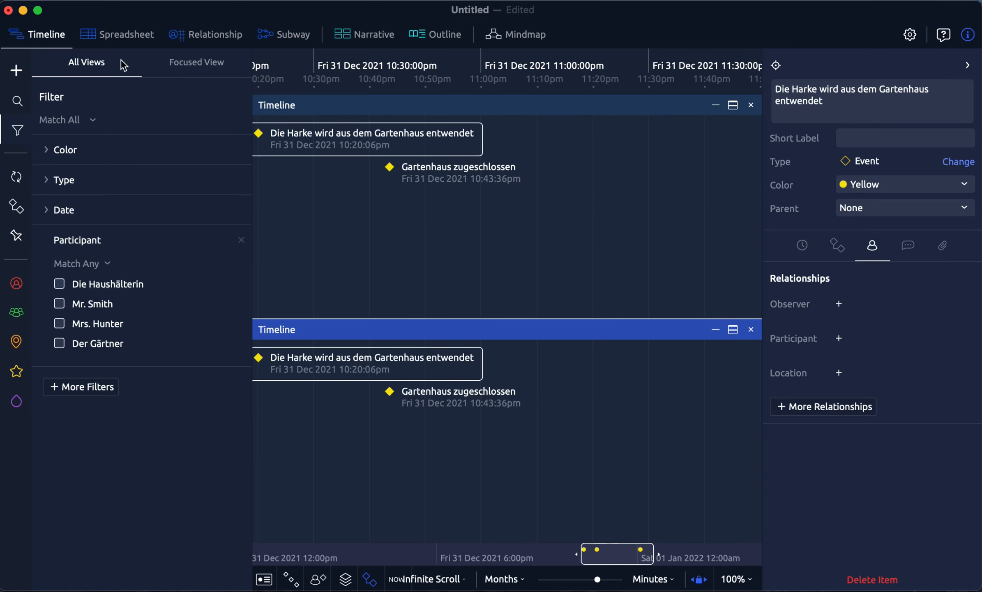
click(188, 67)
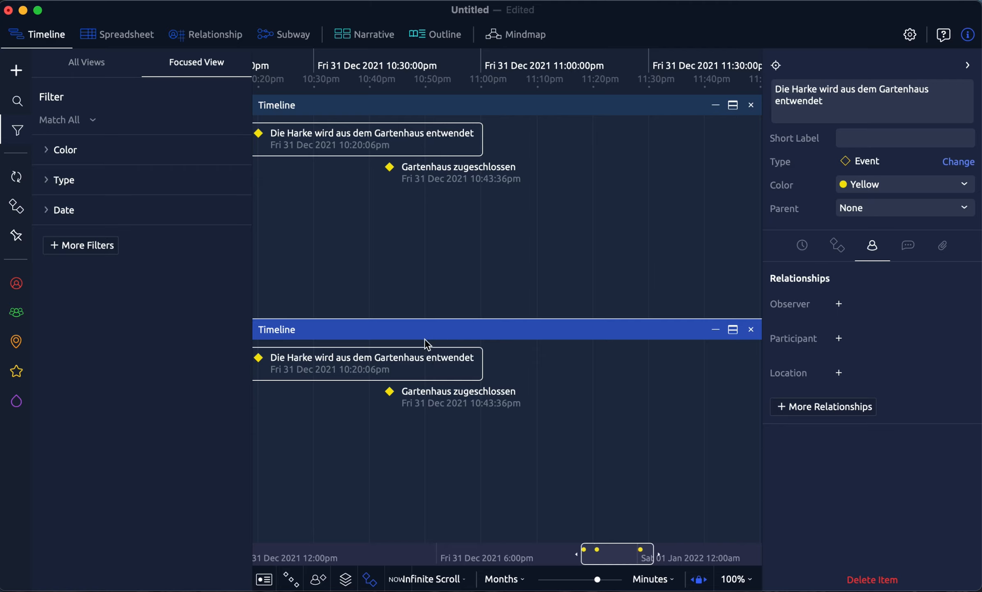
click(82, 246)
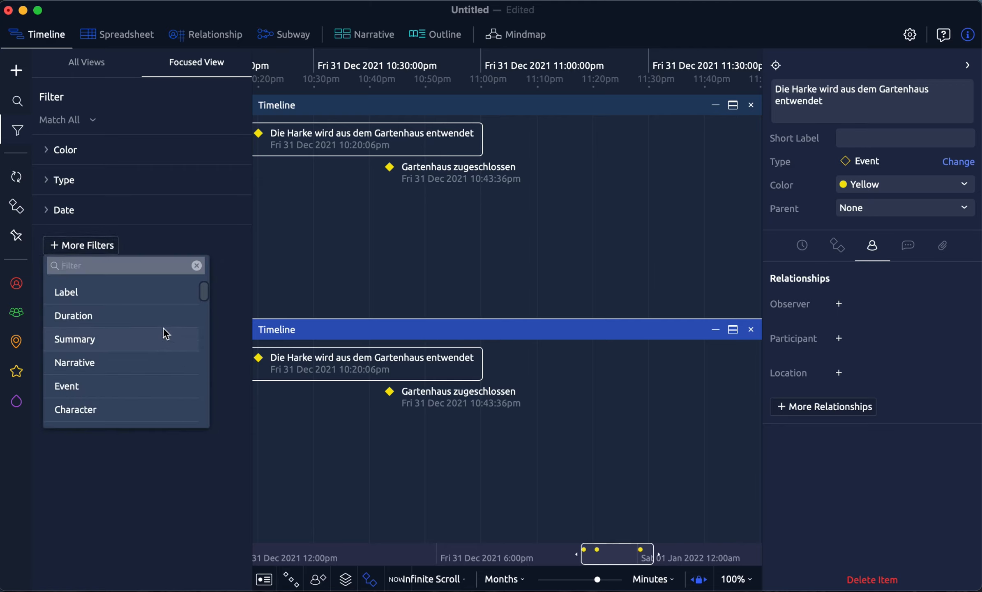
scroll(163, 328, down, 3)
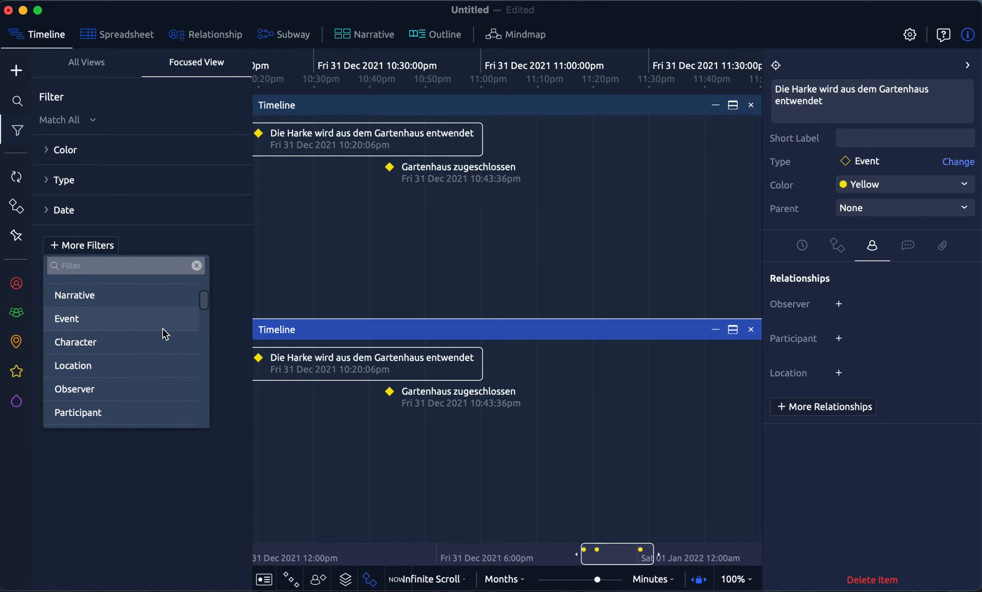
scroll(163, 327, down, 1)
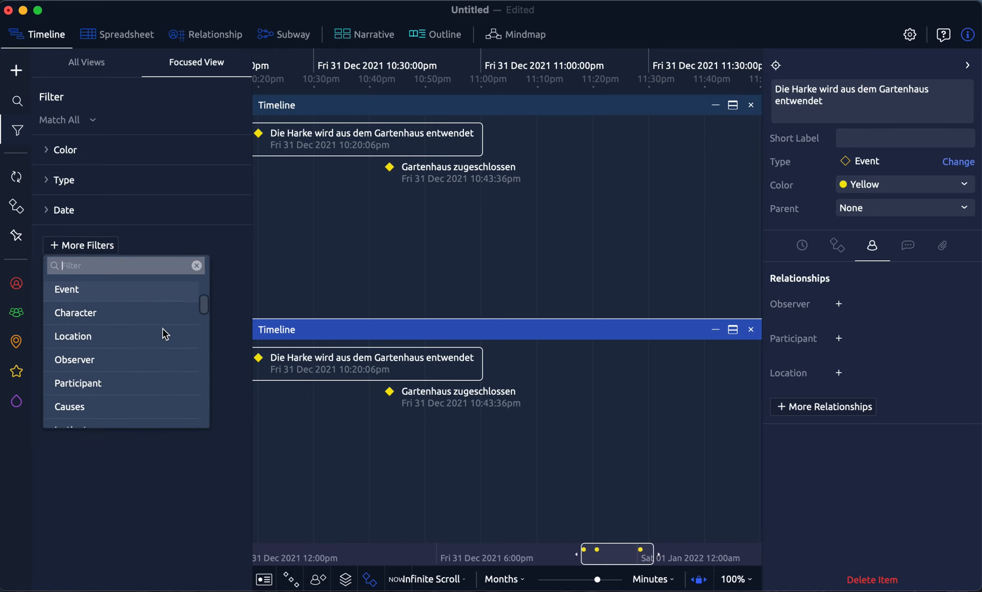
click(123, 383)
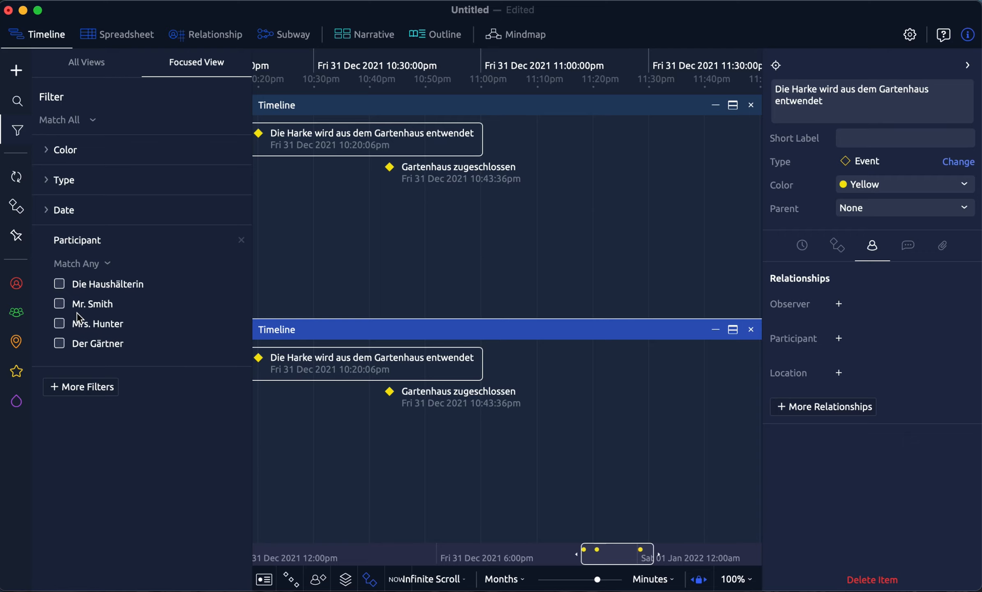
click(60, 285)
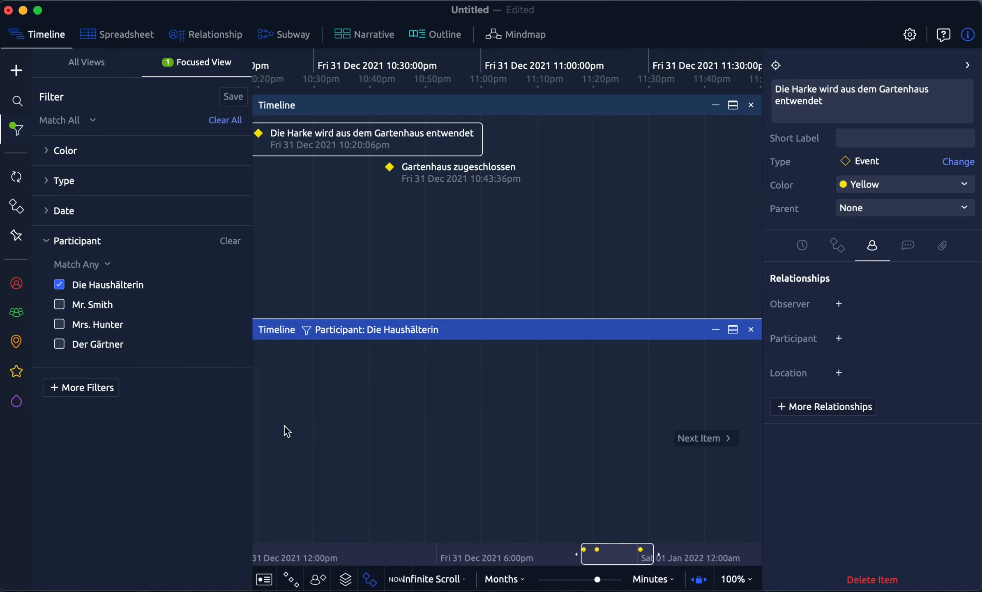
click(339, 422)
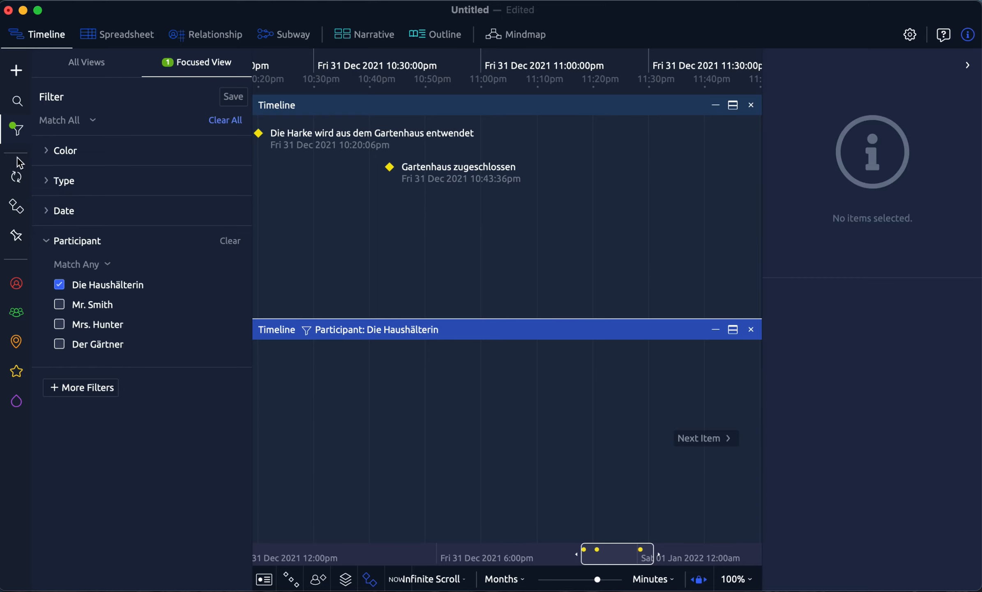
click(17, 129)
scroll(192, 315, right, 2)
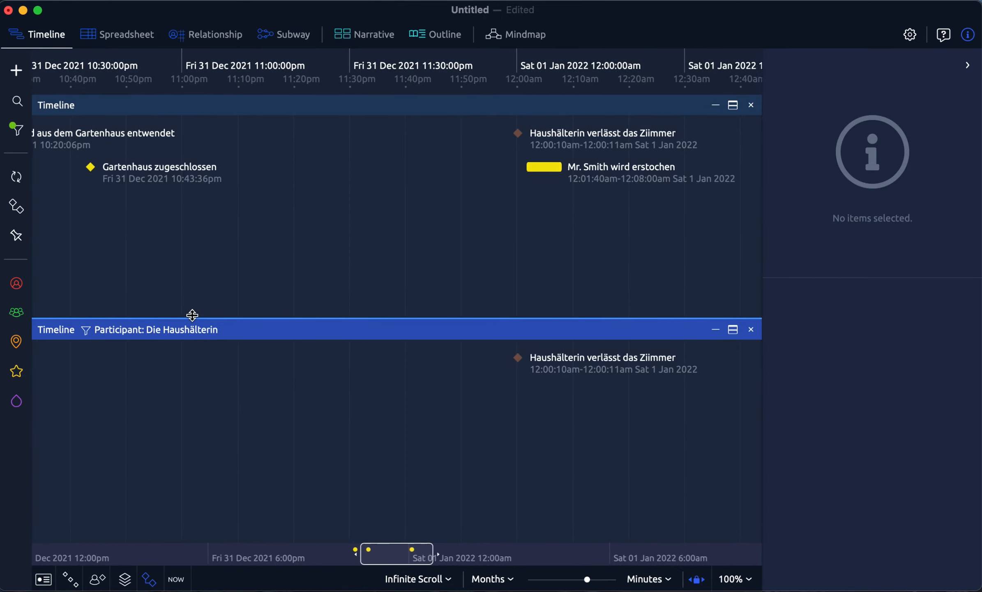
scroll(333, 413, right, 2)
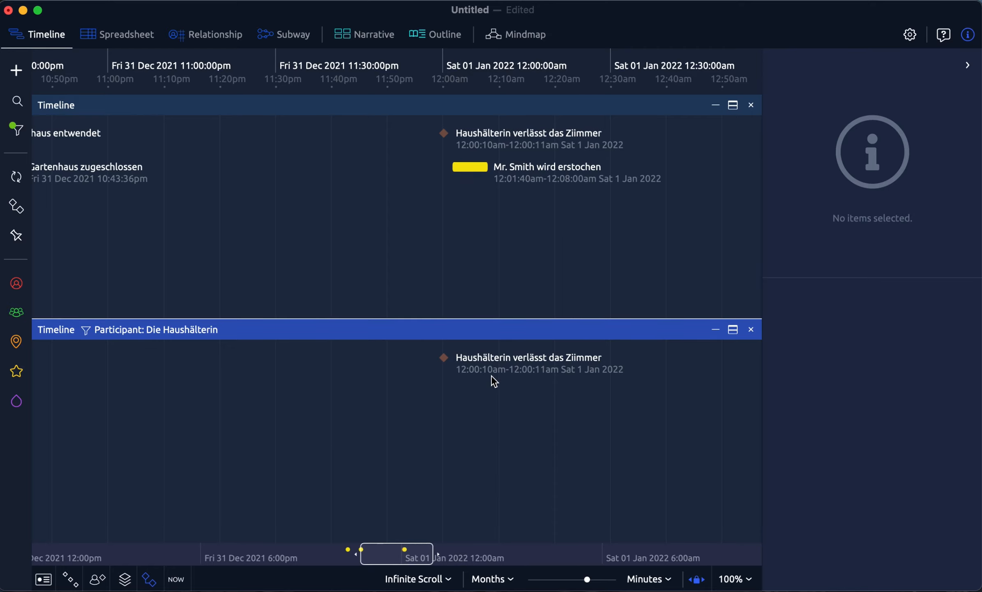
scroll(325, 253, left, 2)
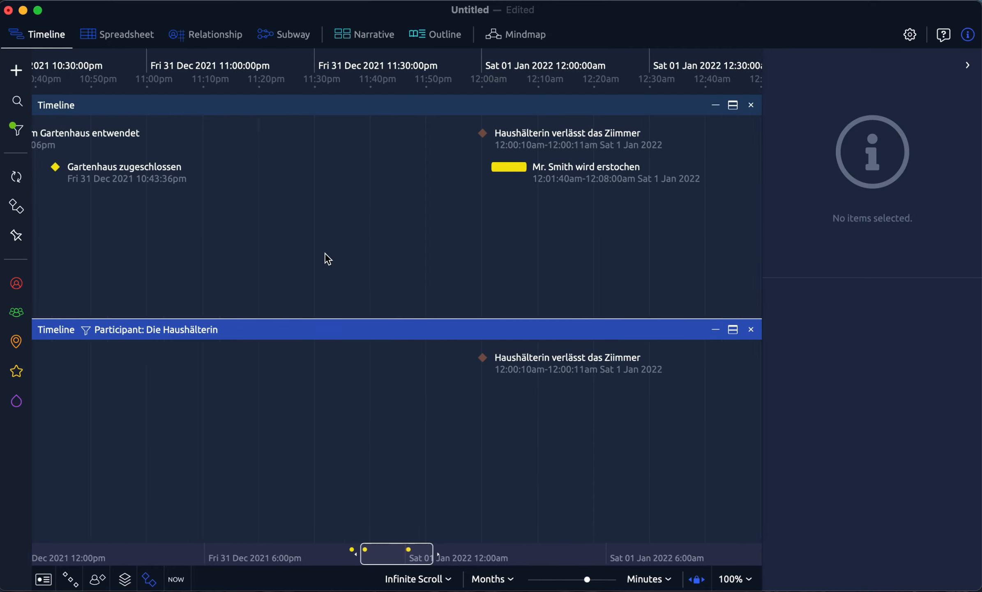
Step: Filter only the upper timeline pane by the participant "Der Gärtner"
click(205, 108)
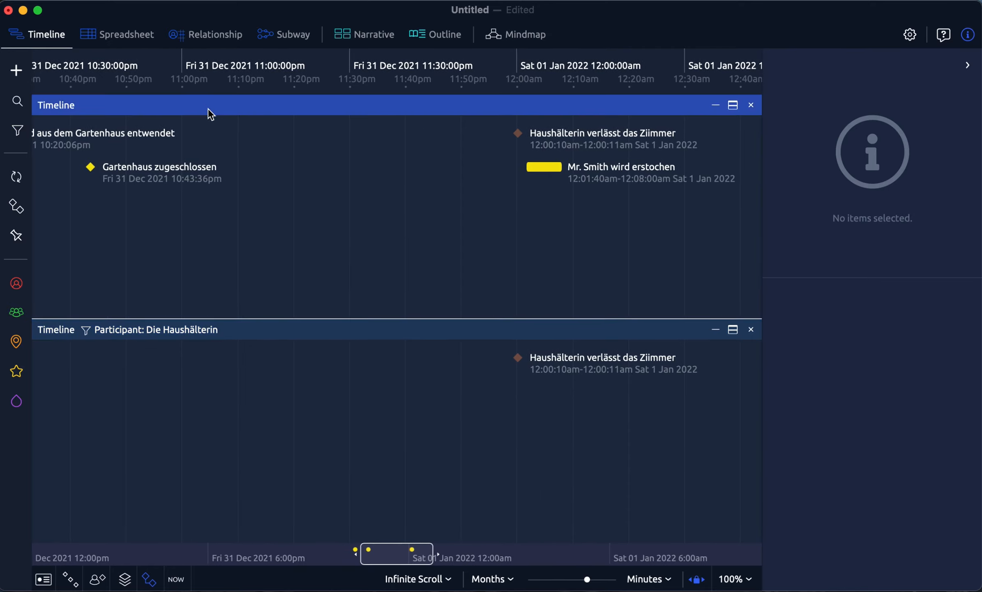
click(18, 130)
click(201, 63)
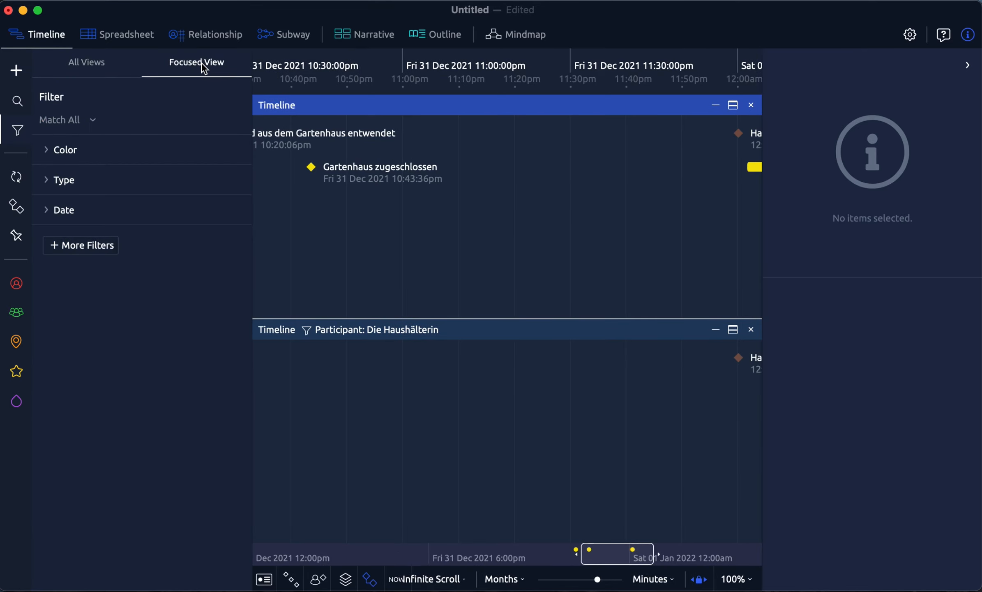
click(88, 247)
scroll(127, 325, down, 5)
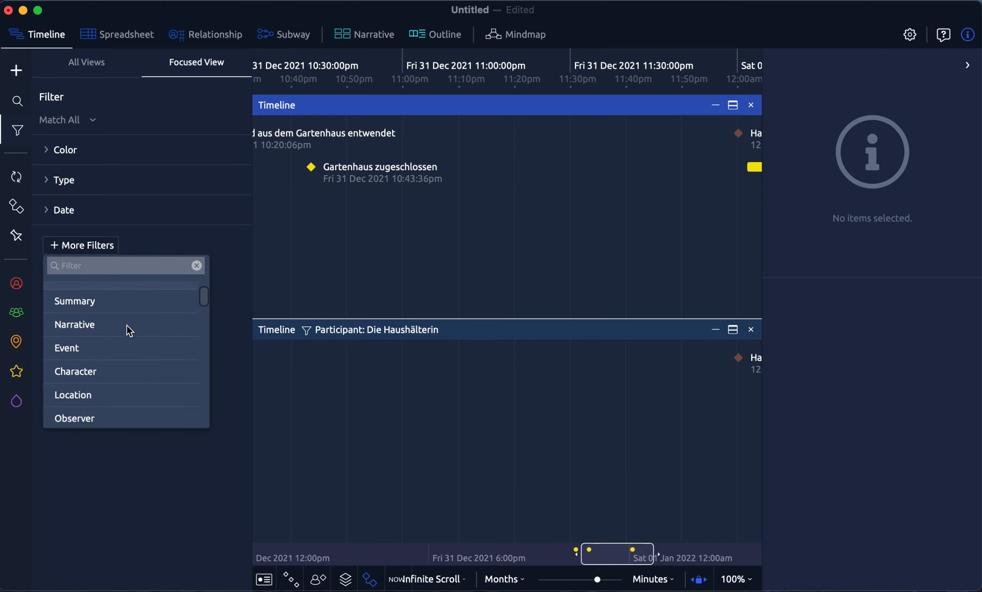
click(127, 397)
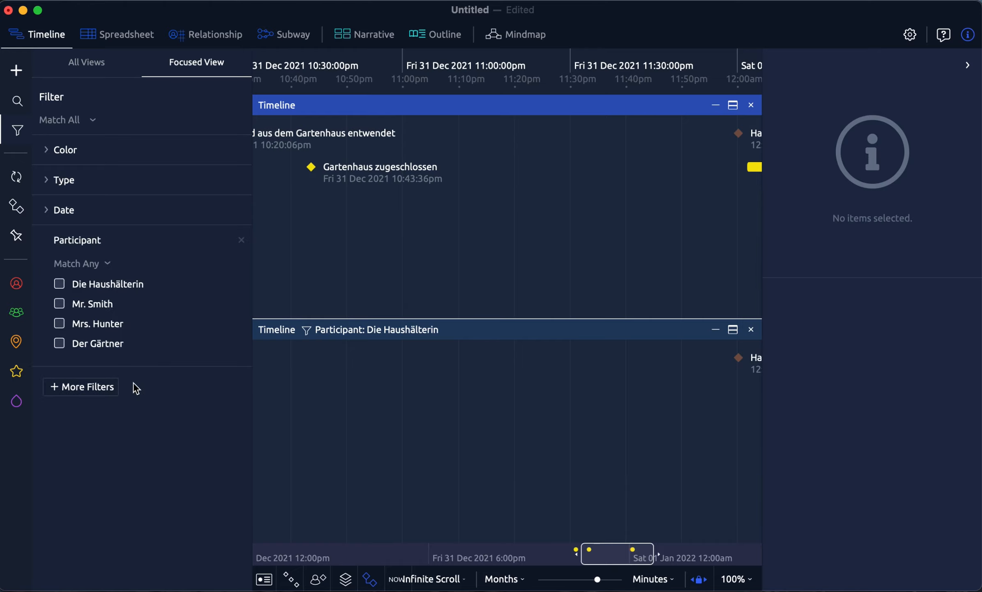
click(59, 343)
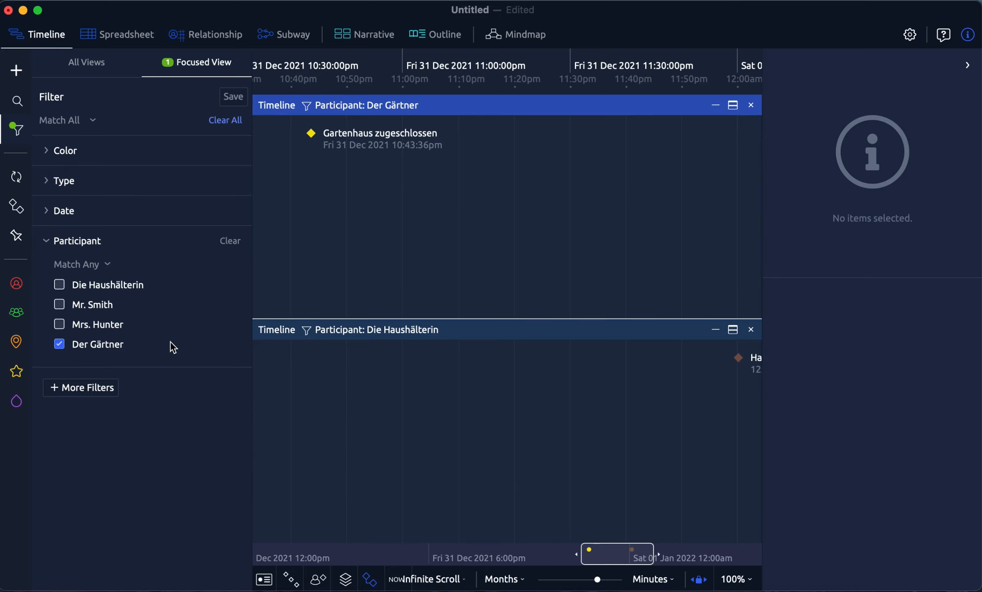
click(16, 130)
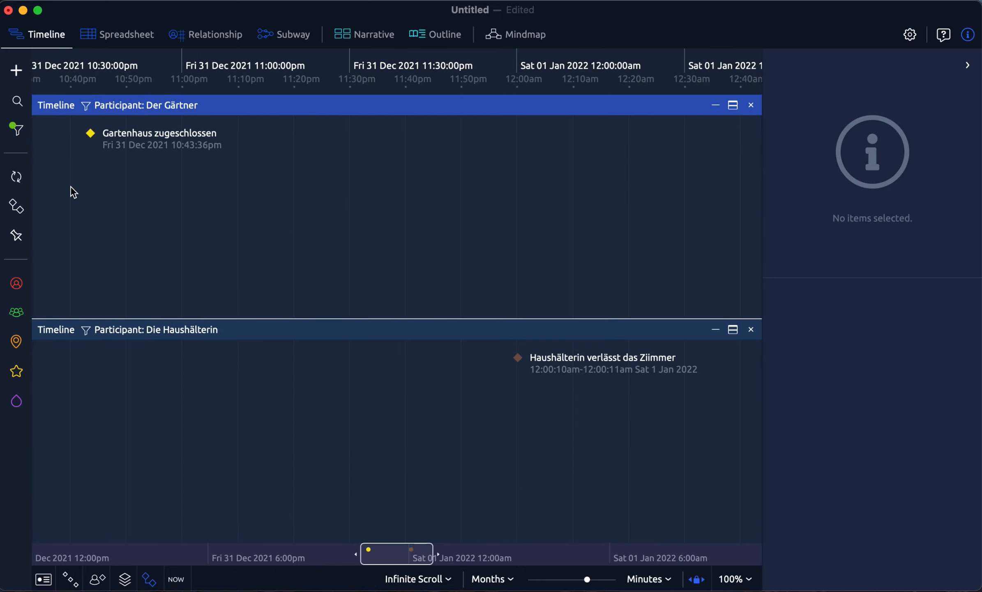
scroll(242, 227, right, 2)
scroll(238, 226, left, 3)
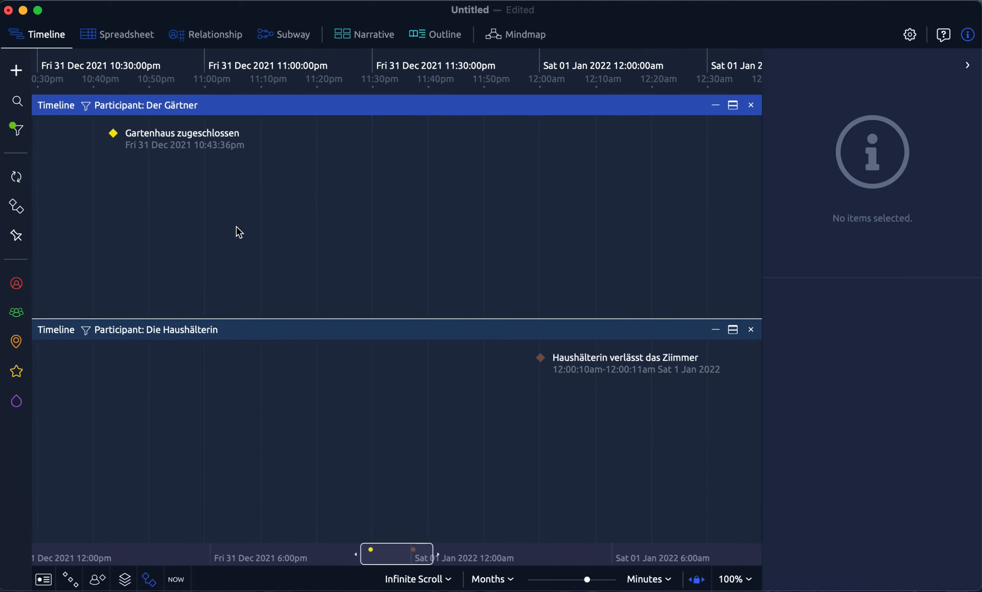
Step: Move back and forth through the evening of 31 December 2021 to compare the filtered events in both locked timelines
scroll(193, 174, right, 2)
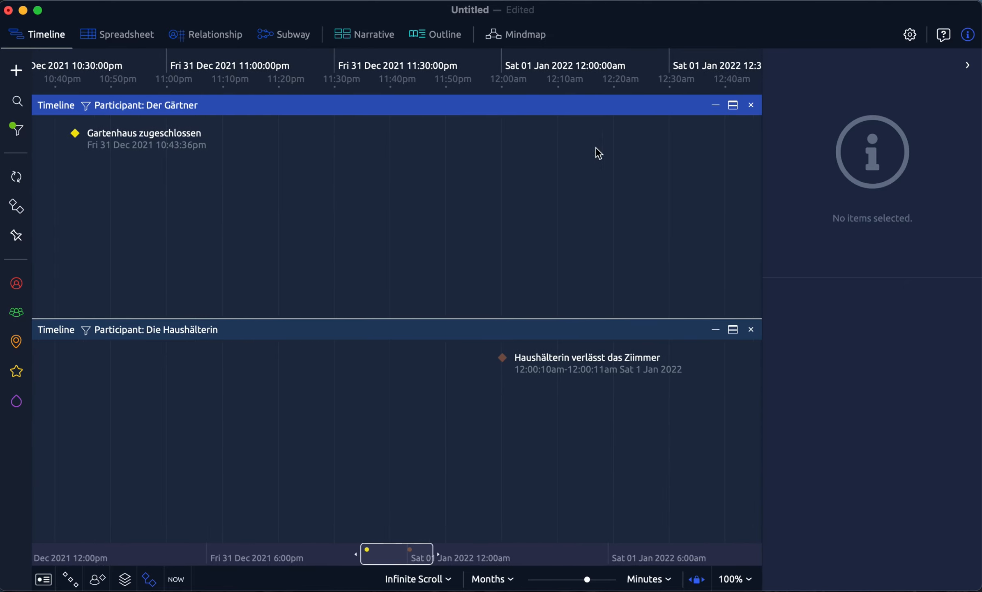
scroll(598, 153, right, 8)
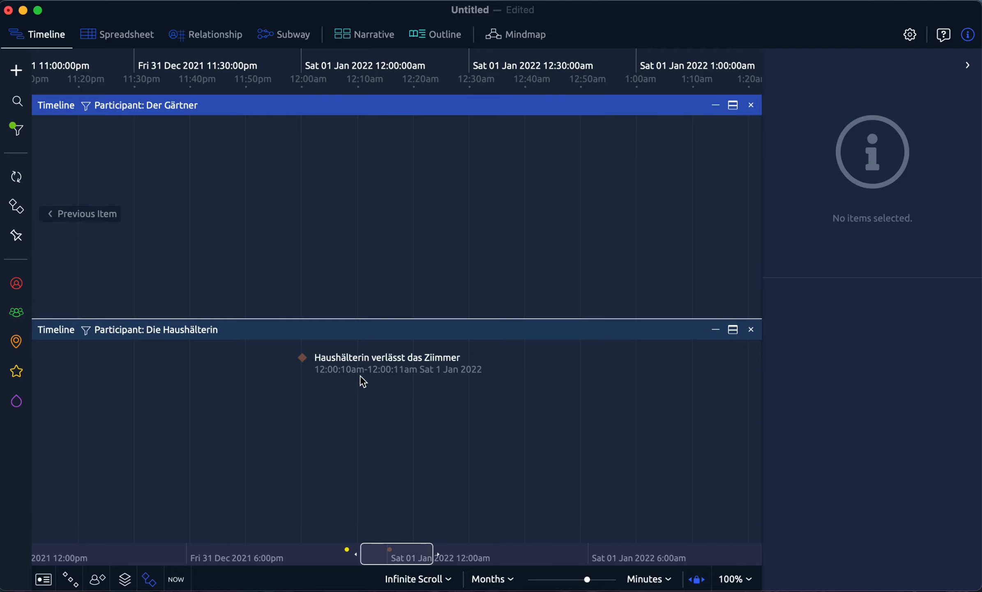
scroll(362, 380, left, 4)
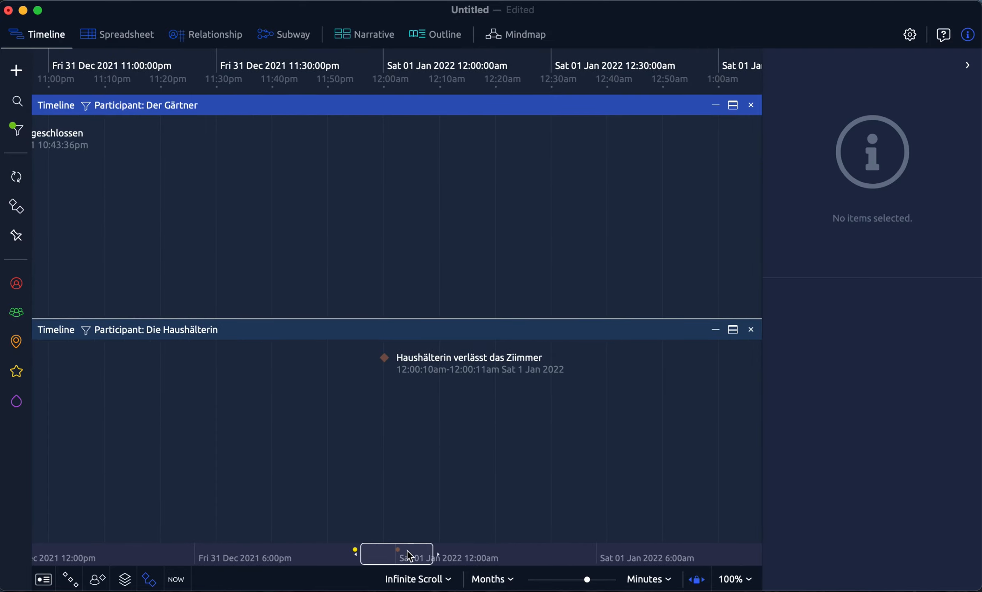
drag(403, 554, 380, 553)
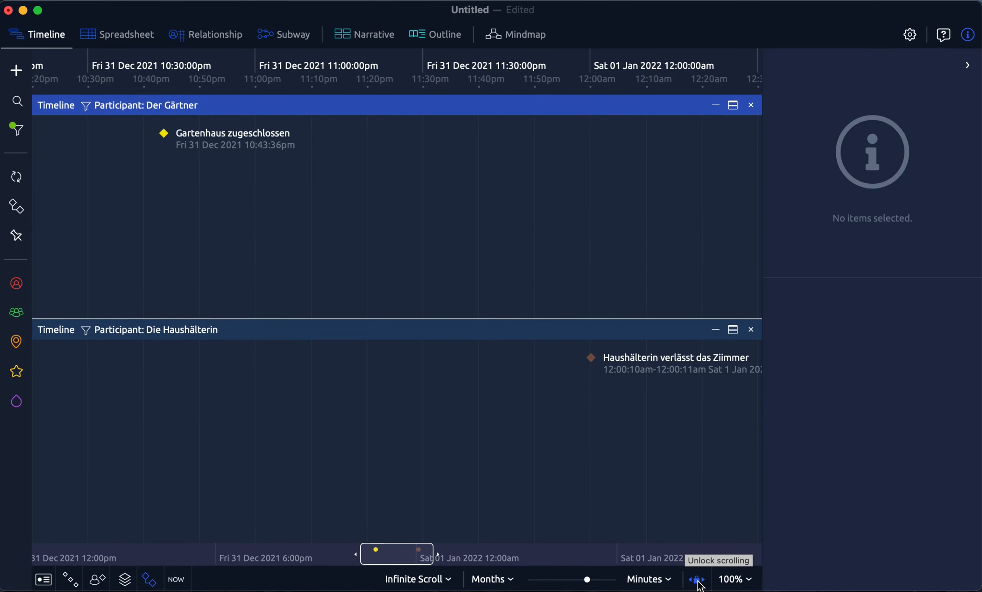
Step: Unlock the shared scrolling, move the lower and upper timelines independently, and lock the scrolling again
click(698, 580)
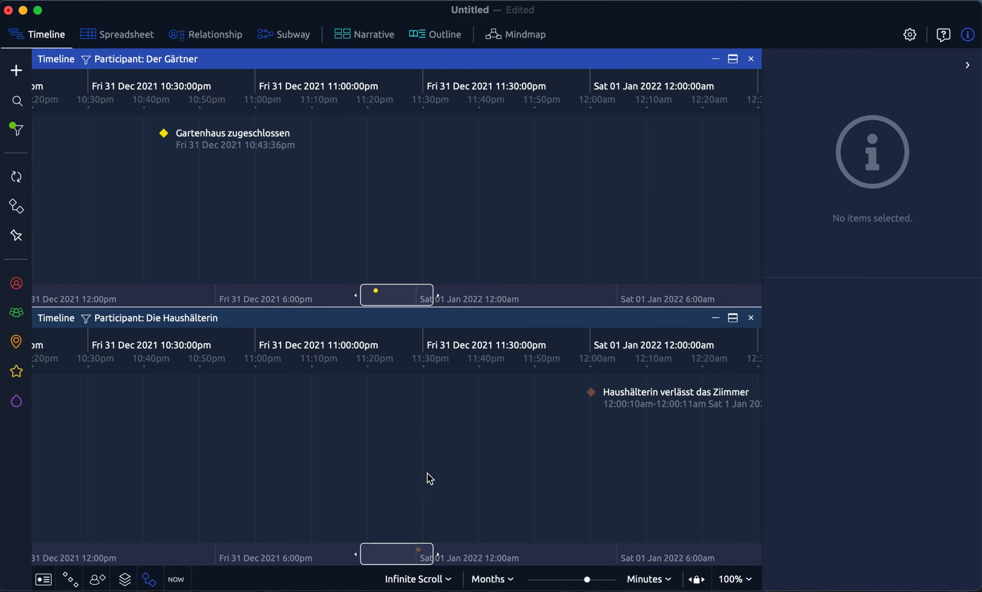
scroll(409, 438, right, 3)
scroll(407, 432, right, 10)
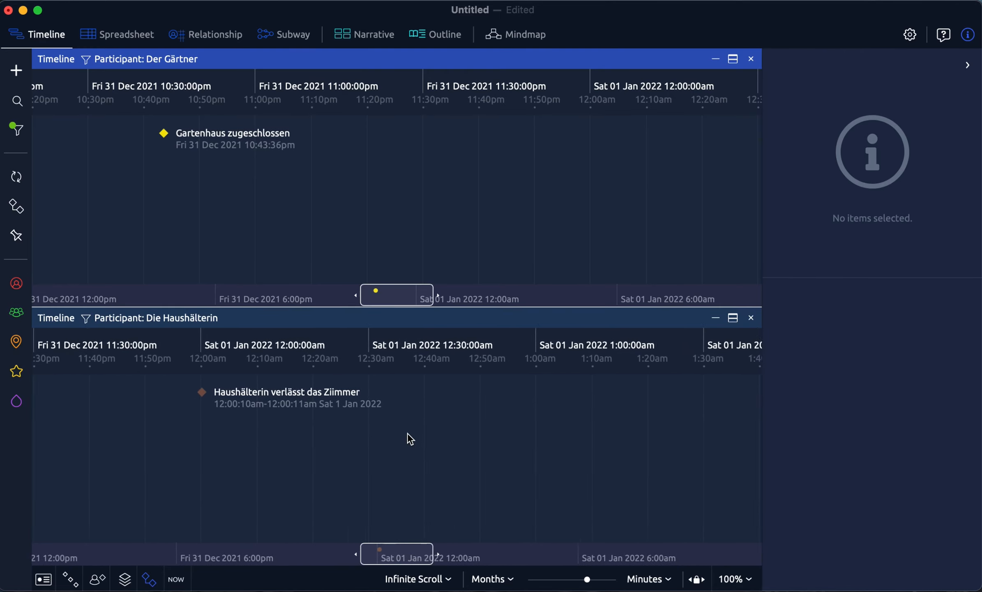
scroll(307, 256, right, 3)
scroll(307, 255, left, 9)
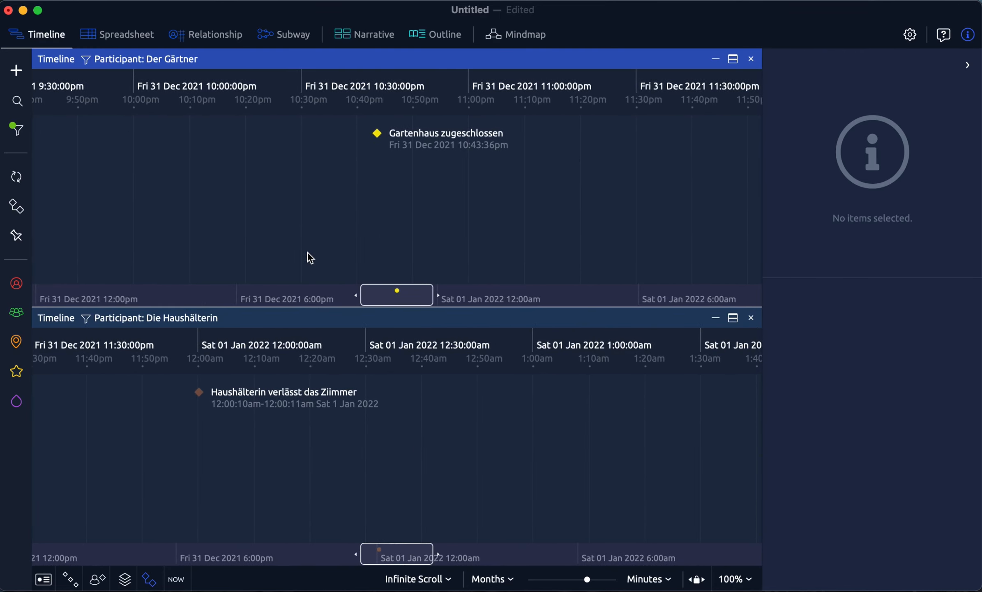
scroll(308, 253, right, 3)
scroll(308, 253, left, 1)
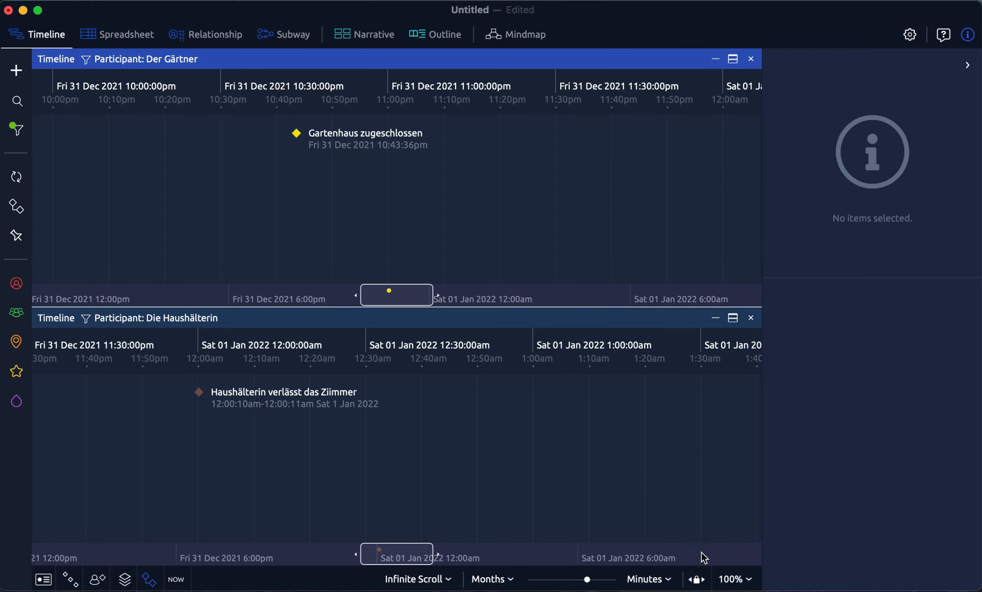
click(697, 580)
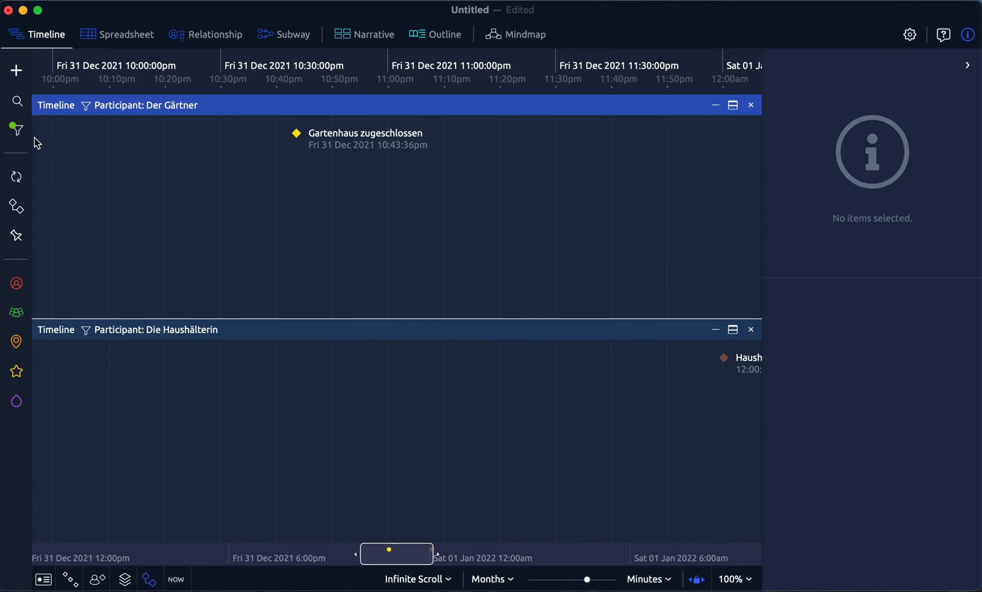
Step: Clear the Participant filters of the upper and lower timeline panes and close the filter settings
click(19, 130)
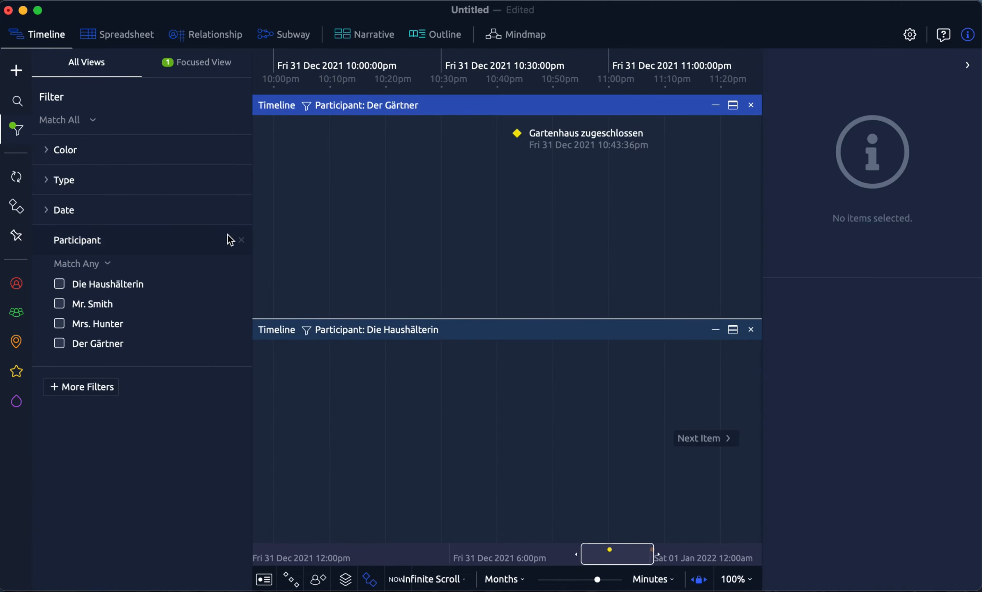
click(184, 68)
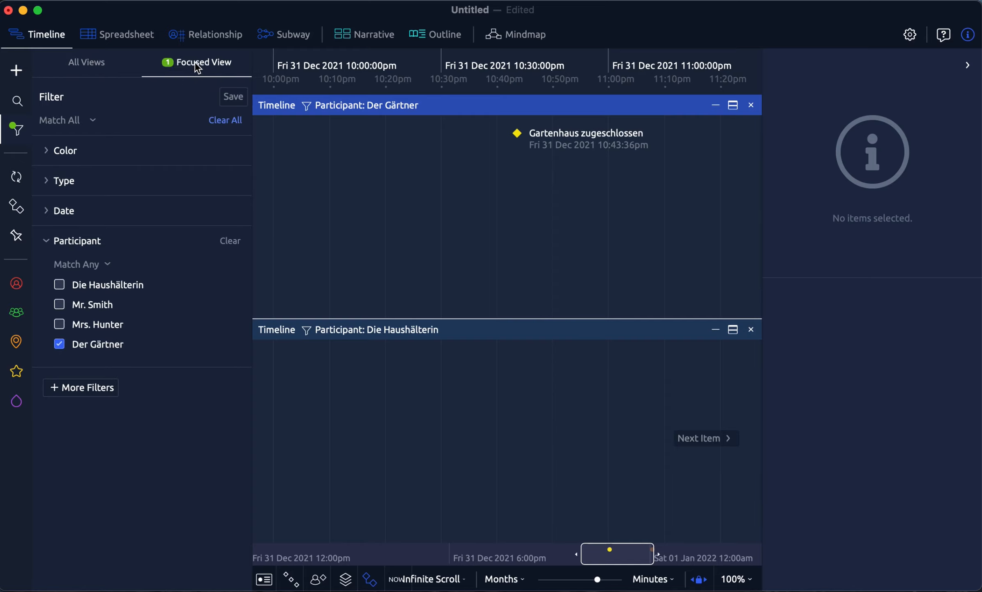
click(74, 69)
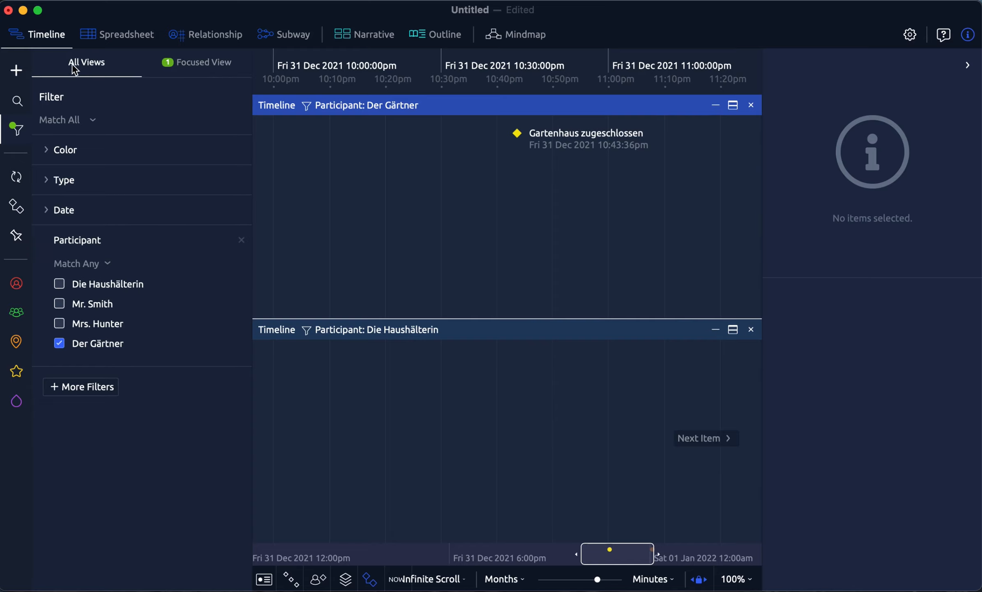
click(193, 62)
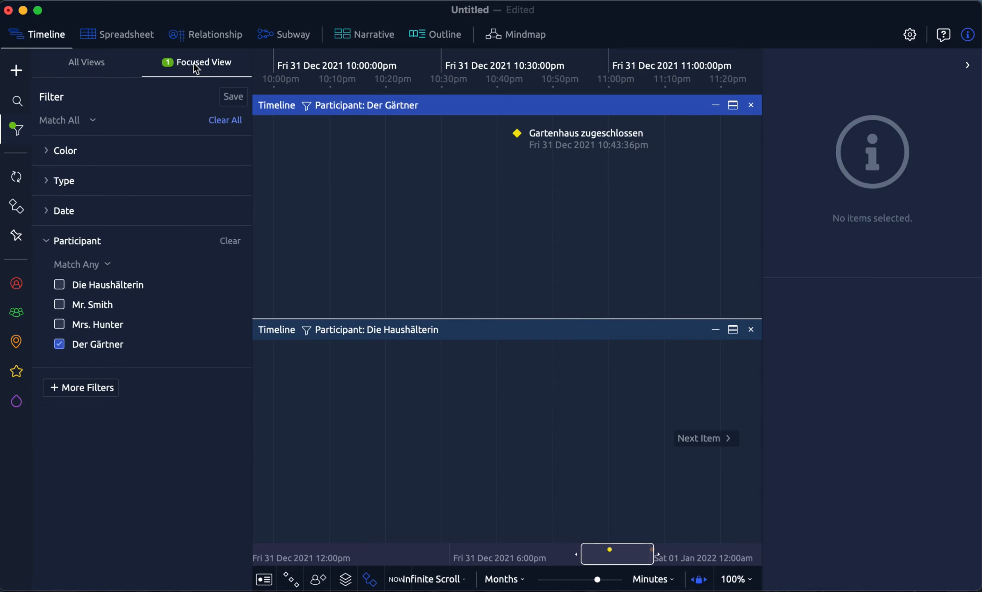
click(222, 120)
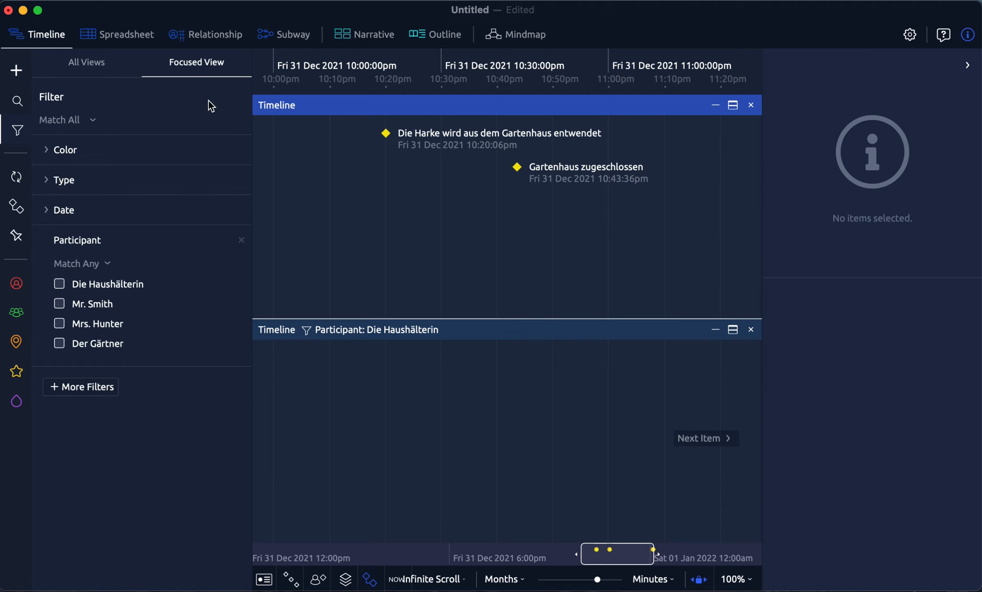
click(410, 332)
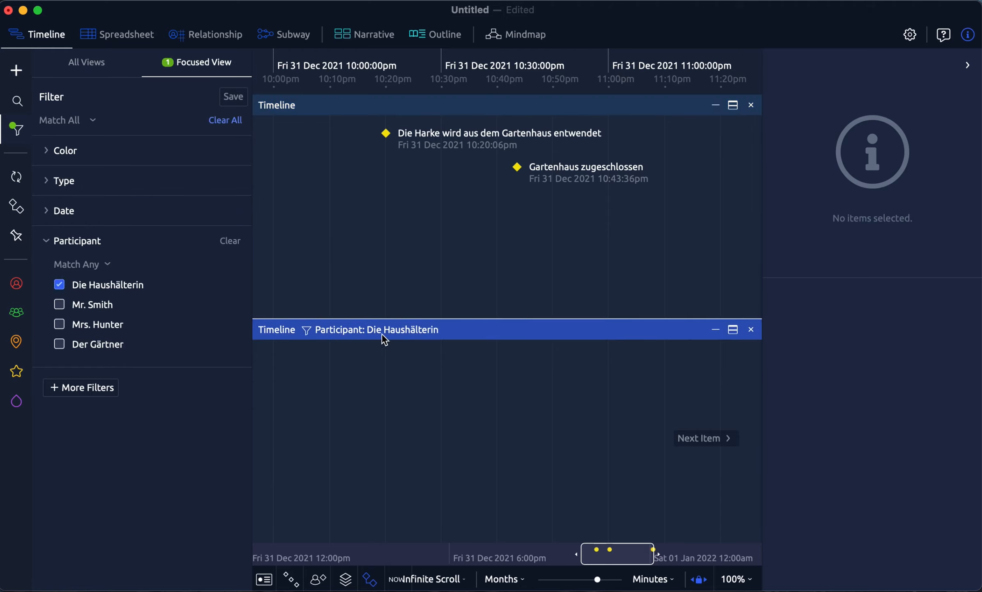
click(226, 122)
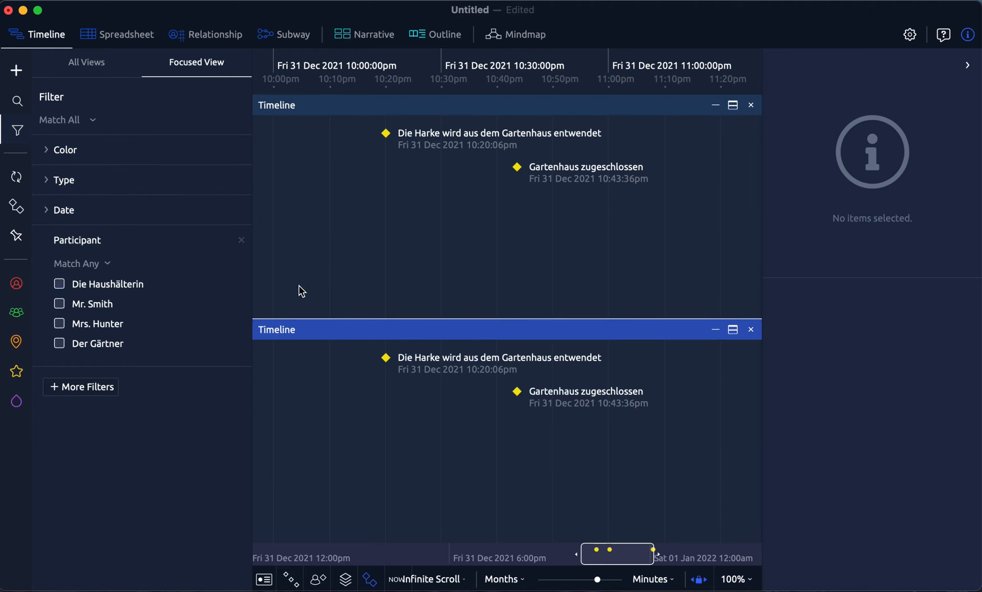
click(319, 274)
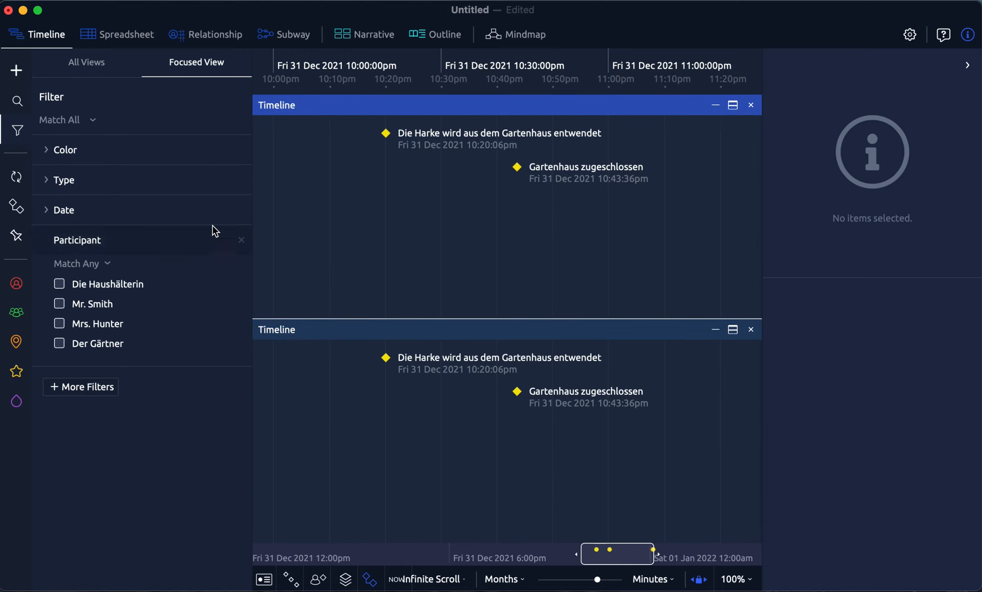
click(18, 132)
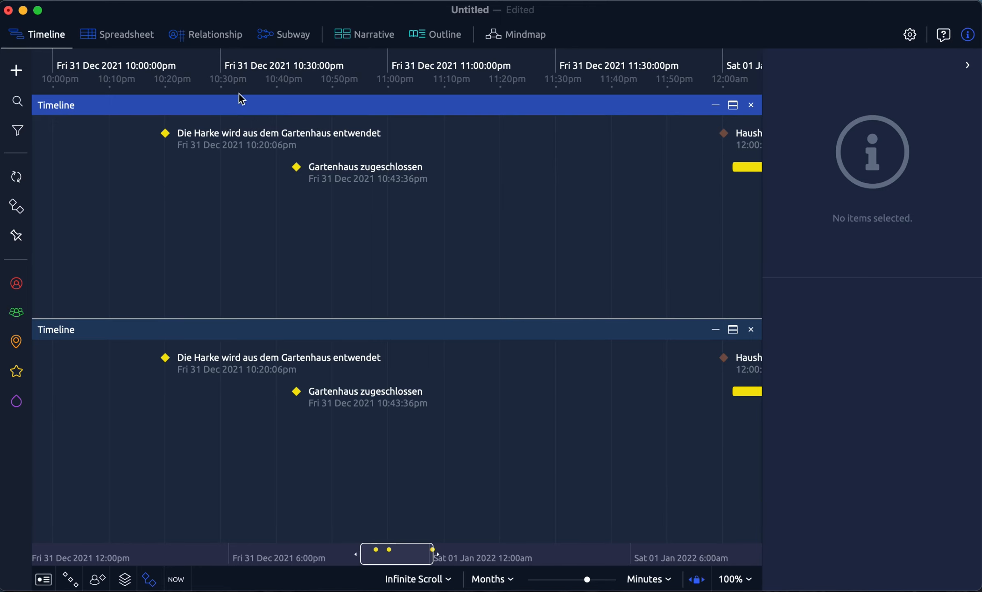
Step: Change the upper pane to a spreadsheet and split it into two side-by-side panes
click(106, 37)
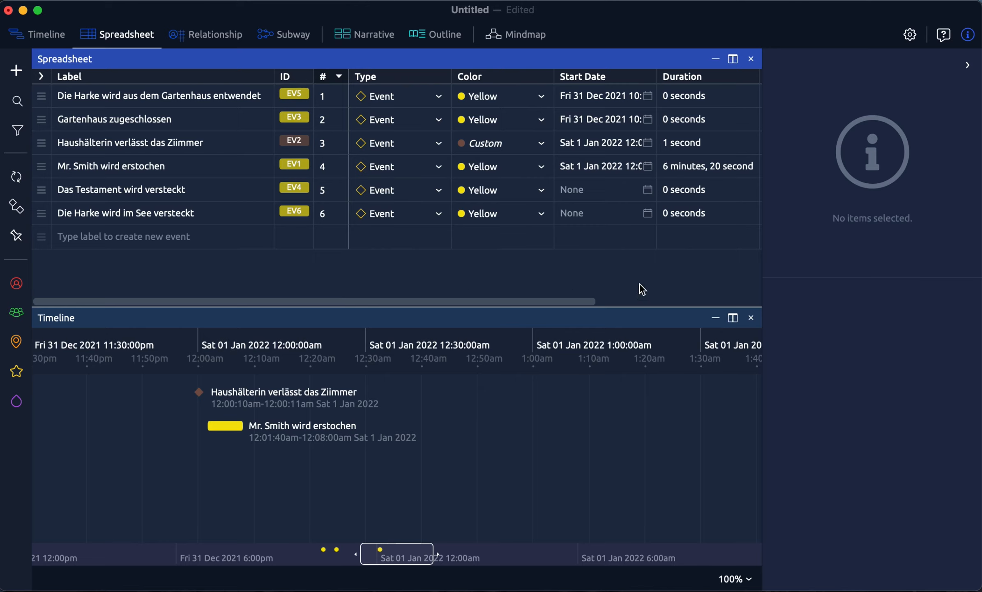
key(alt)
key(alt)
click(733, 59)
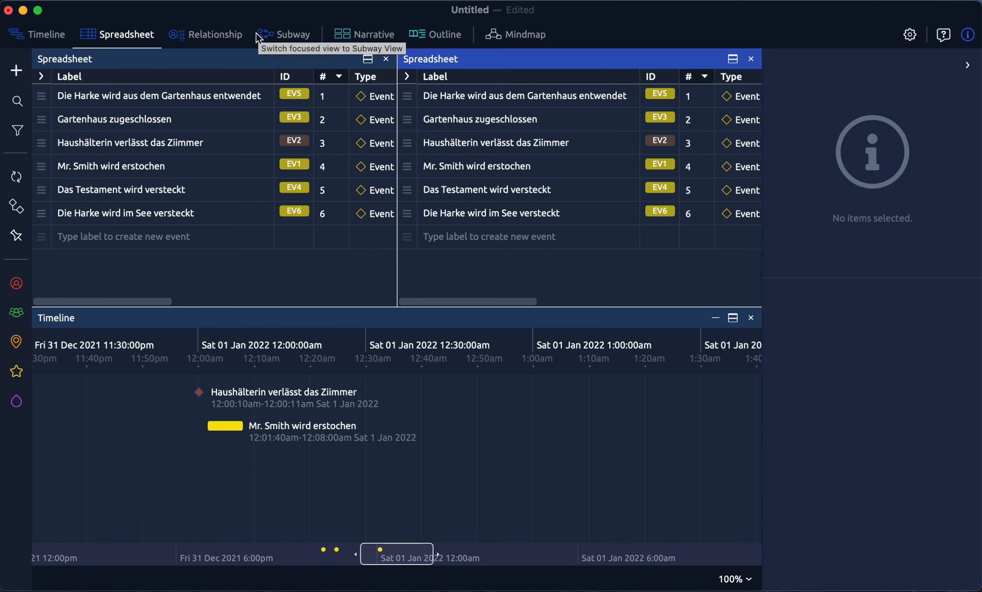
Step: Switch the new upper pane to the Relationship view and examine its events against the character and location columns
click(220, 35)
scroll(579, 190, right, 3)
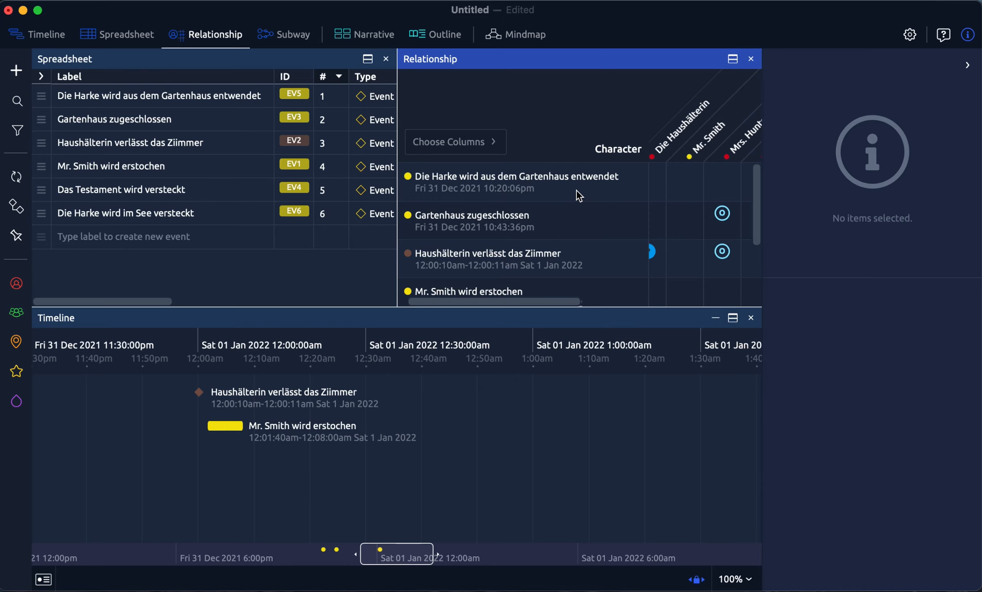
scroll(700, 220, down, 1)
scroll(700, 220, down, 1)
scroll(700, 220, right, 2)
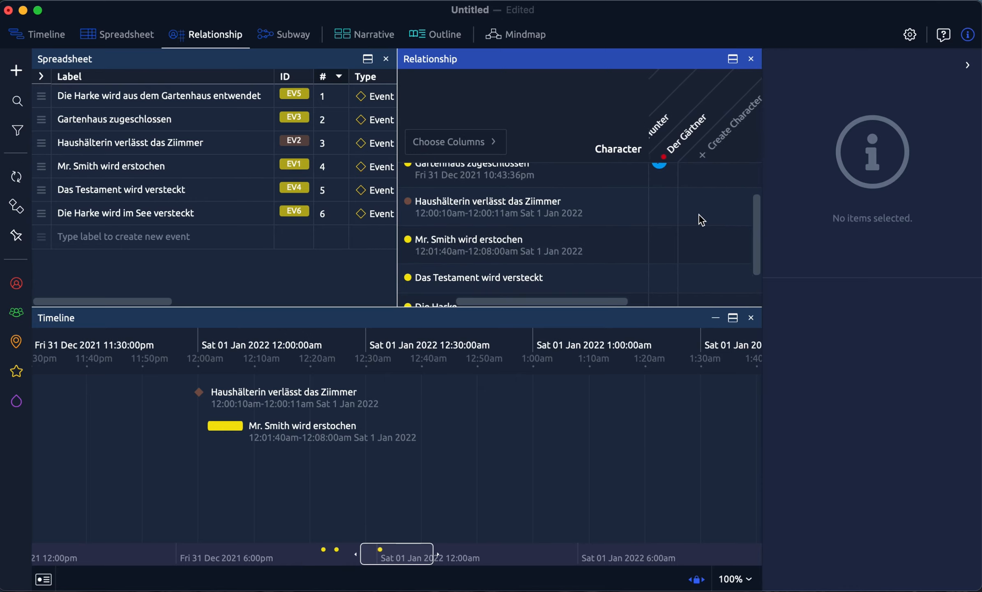
scroll(700, 220, right, 2)
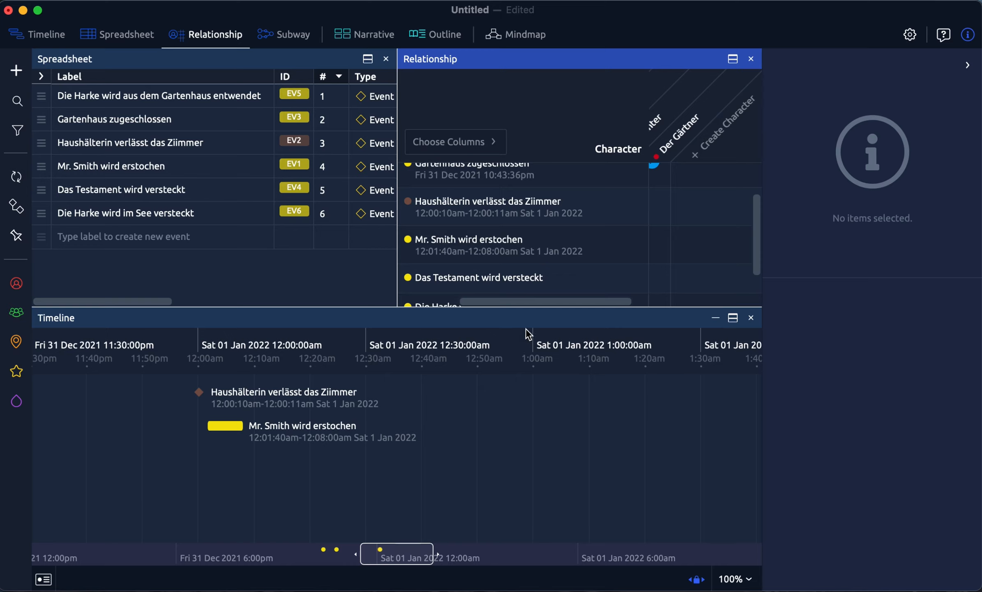
scroll(541, 237, down, 3)
scroll(539, 237, up, 5)
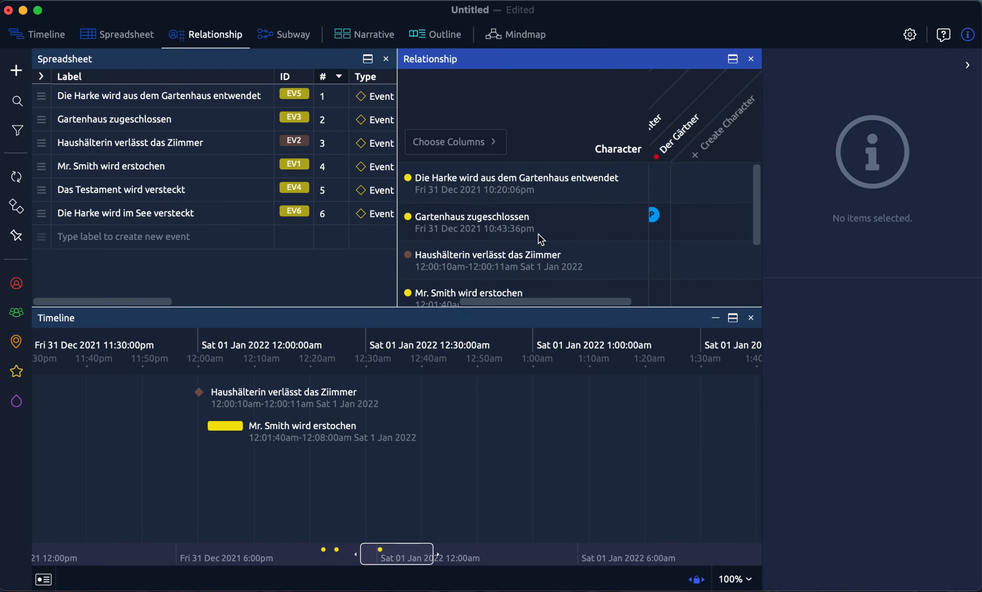
scroll(651, 244, right, 6)
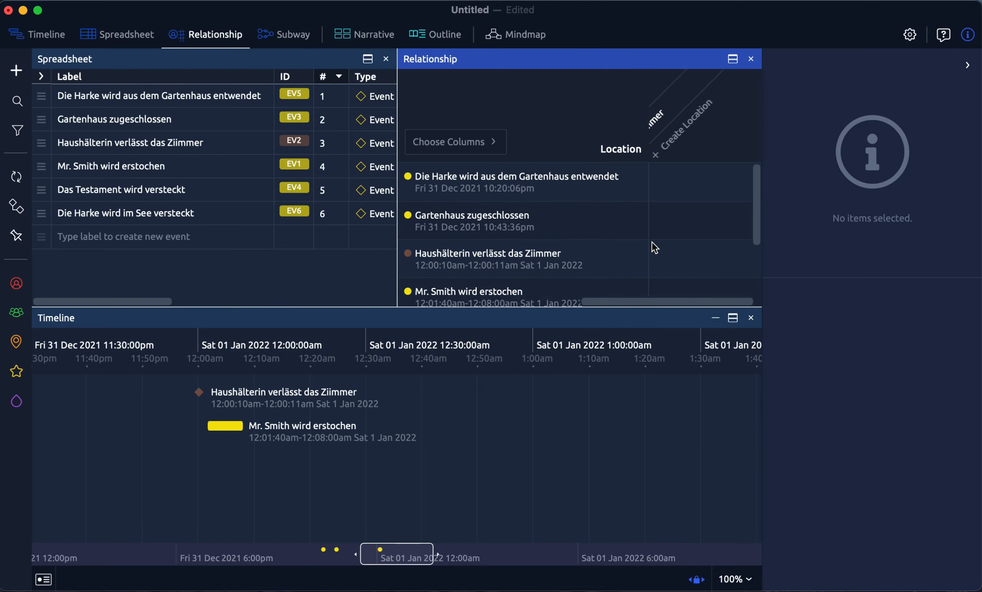
scroll(644, 243, left, 6)
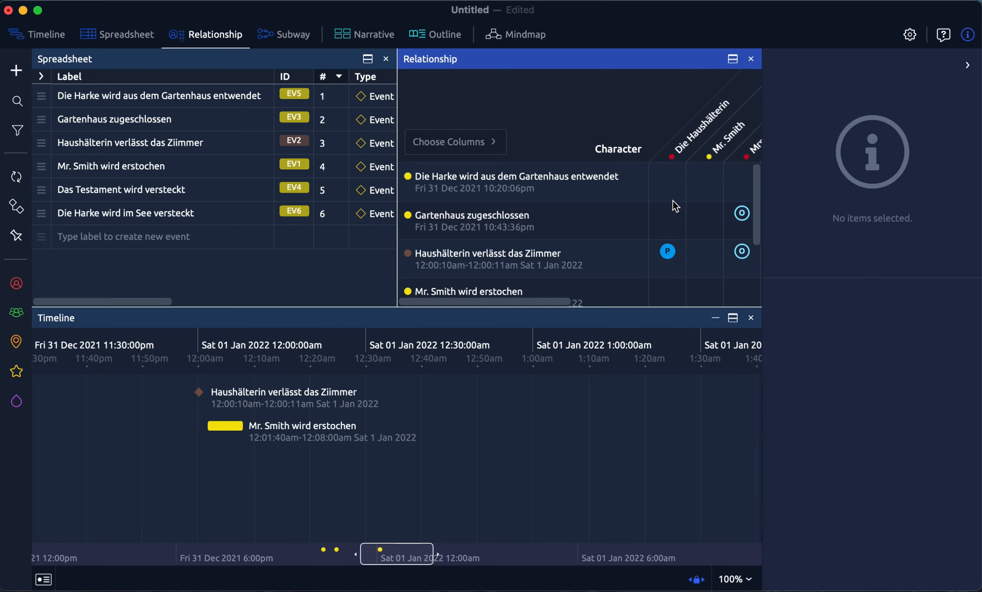
Step: Close the relationship pane and the lower timeline pane, keeping only the spreadsheet
click(751, 59)
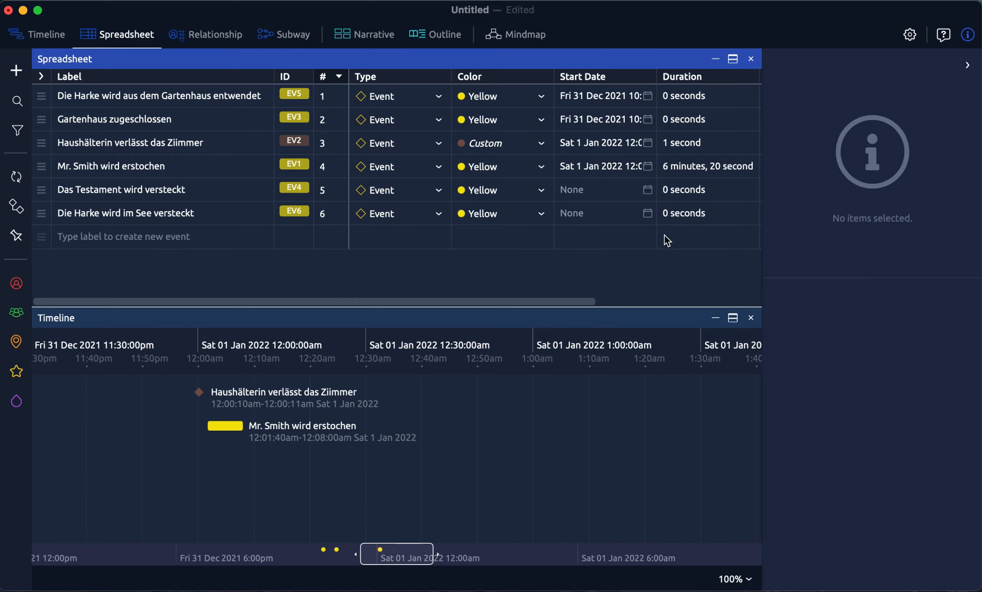
click(751, 318)
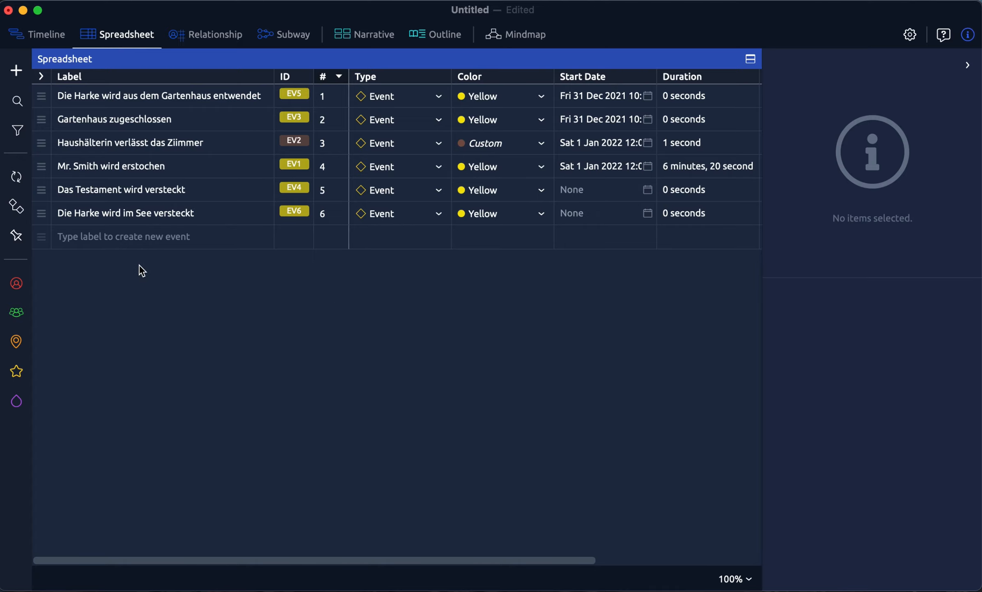
Step: Show the list of characters and check which relationship types can be added to the third character, without adding any
click(18, 284)
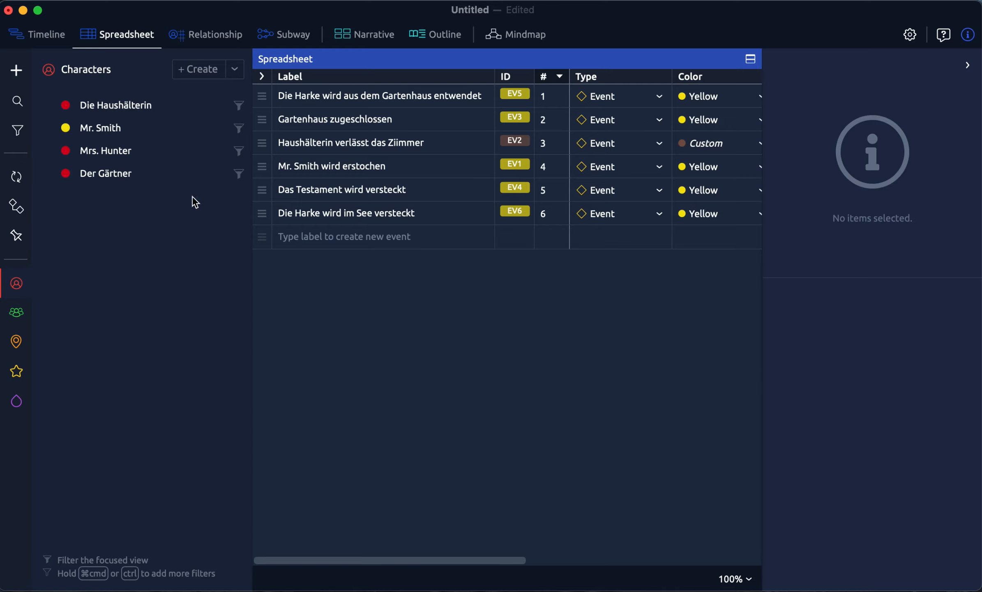
click(141, 152)
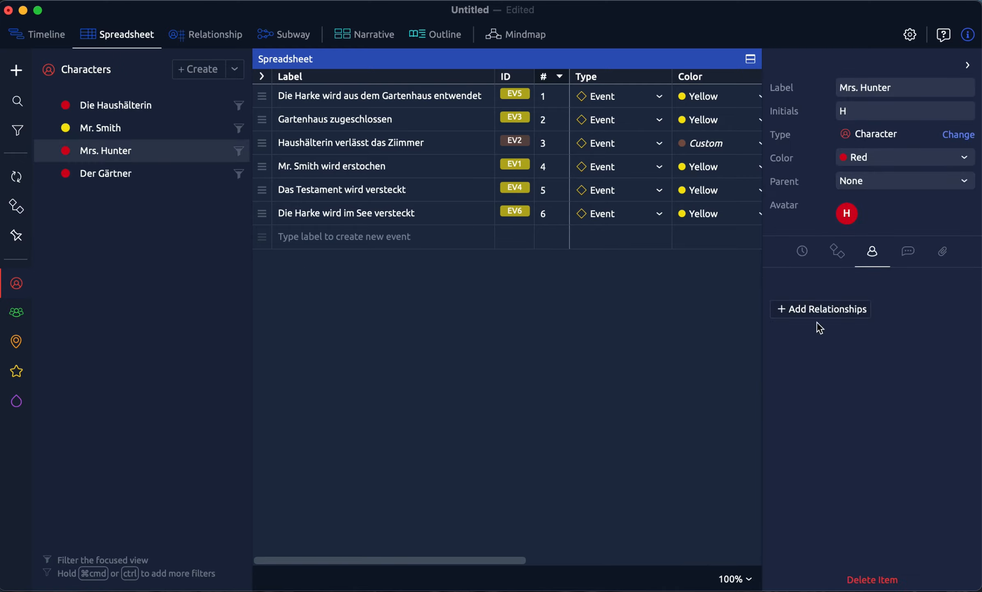
click(808, 311)
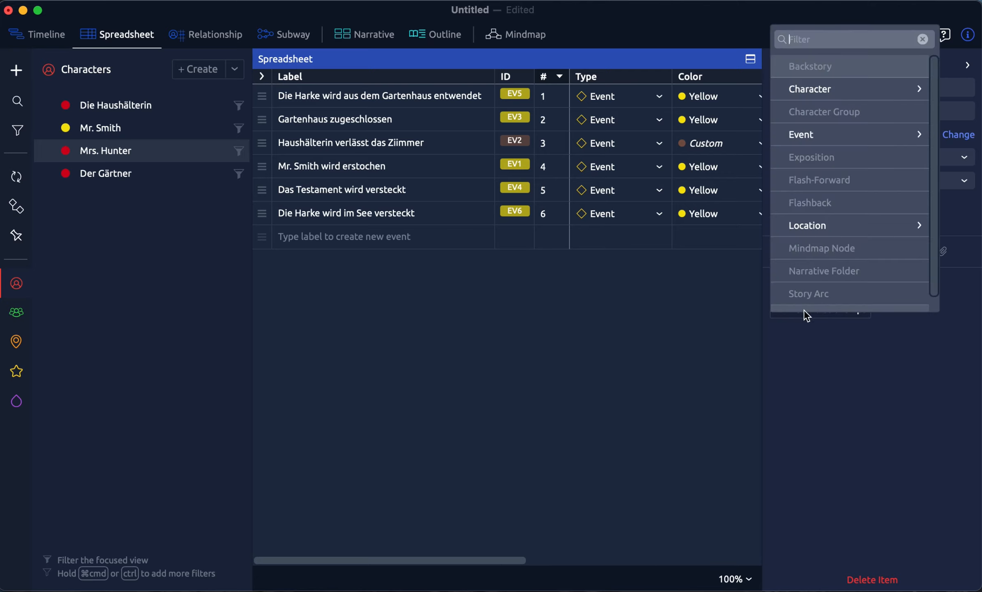
mouse_move(835, 135)
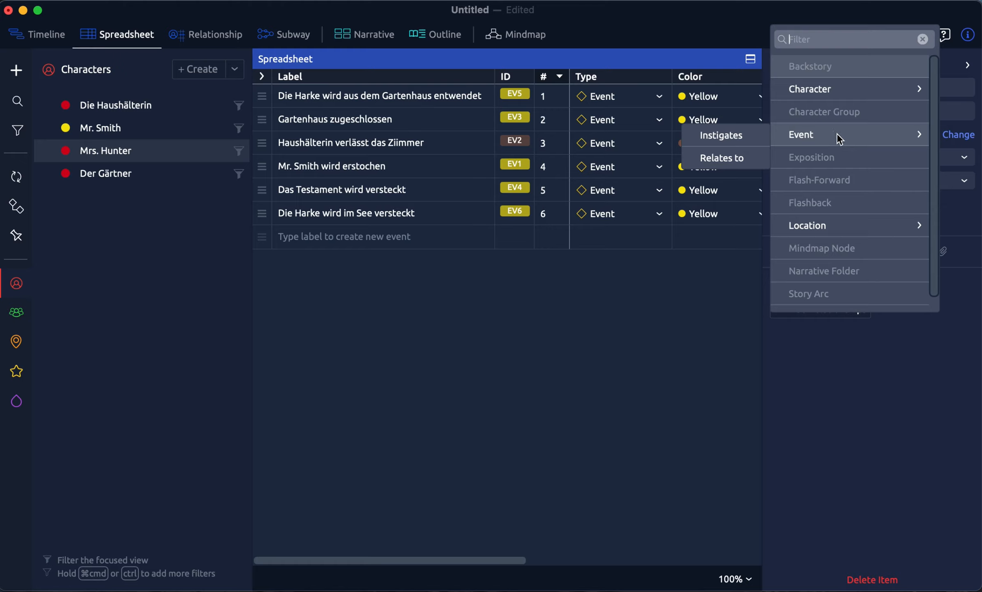
mouse_move(837, 98)
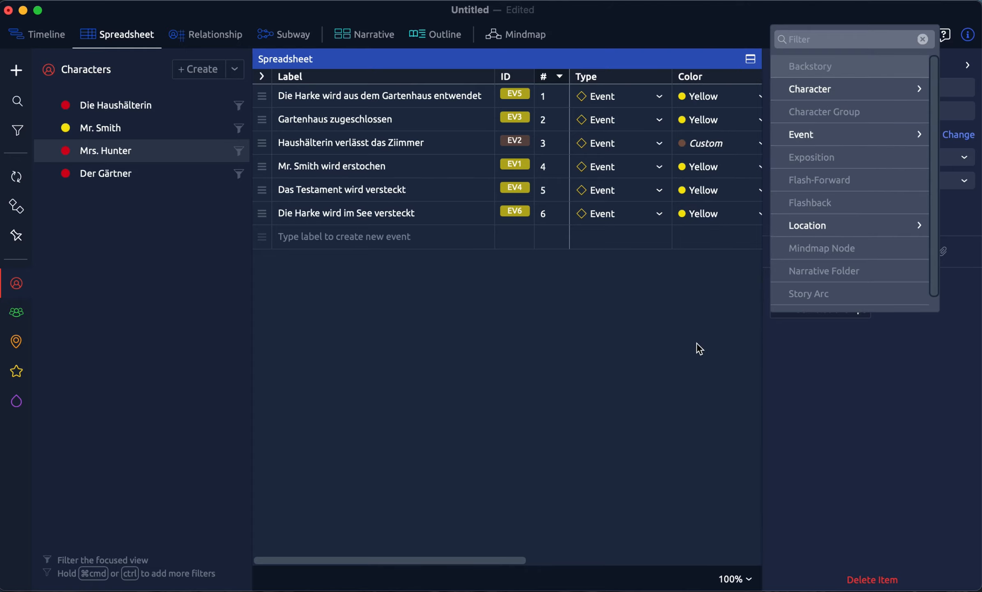
click(720, 344)
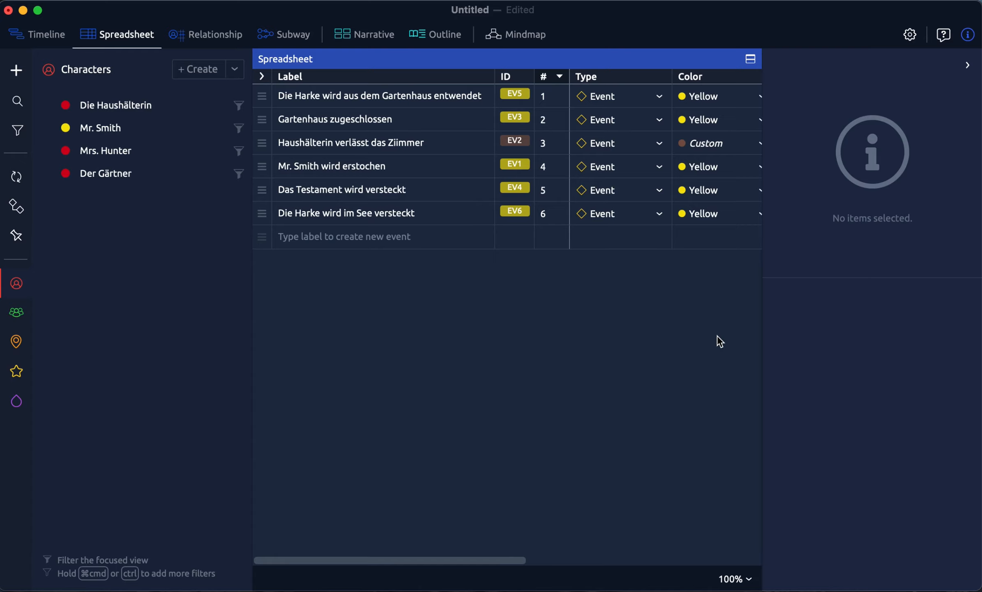
Step: Examine the property fields of the character Die Haushälterin, including the available Character Type options, without changing any
click(172, 116)
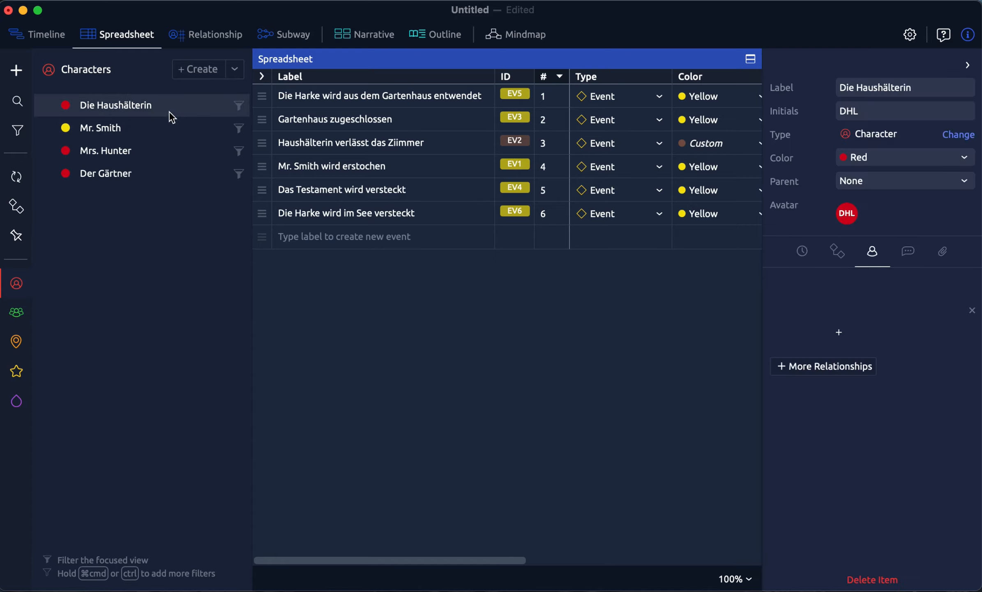
click(907, 252)
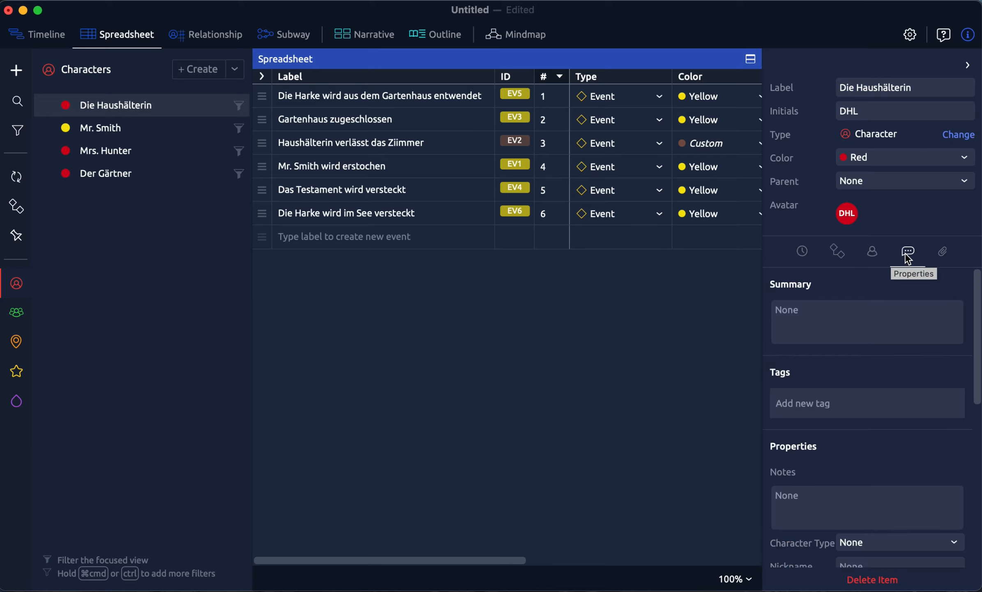
scroll(888, 363, down, 5)
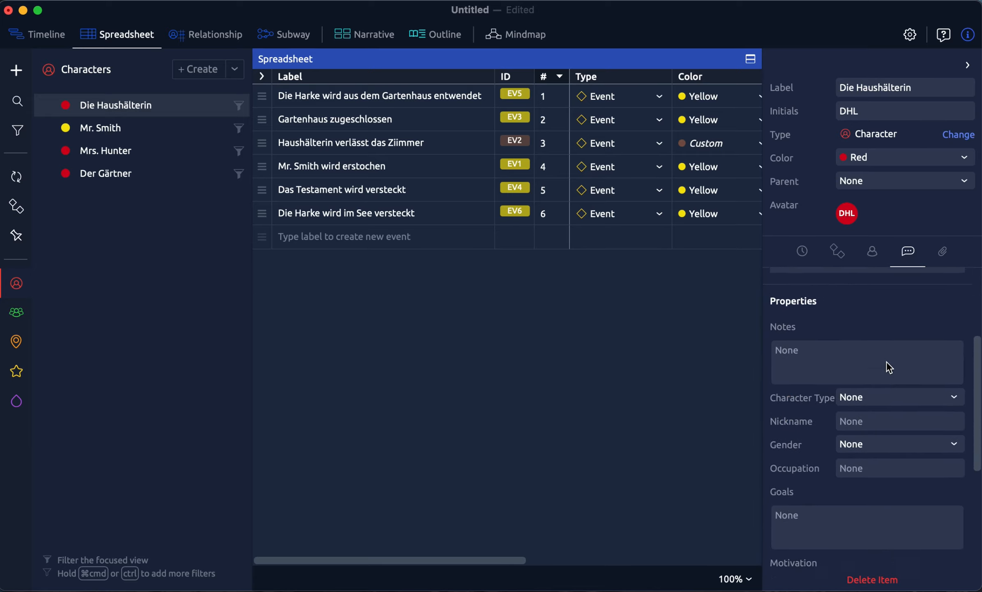
scroll(888, 366, down, 3)
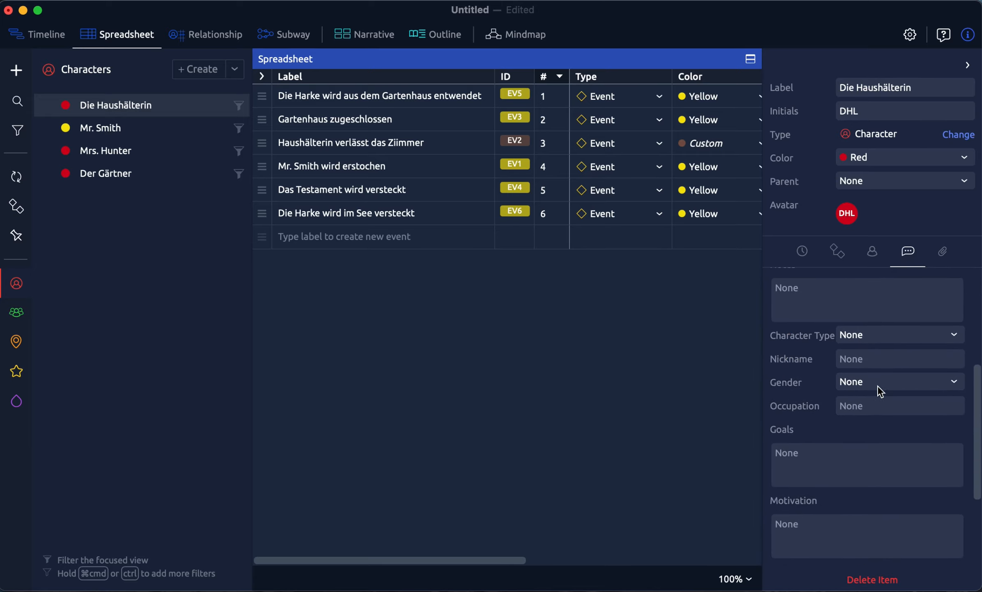
scroll(878, 385, down, 5)
scroll(878, 386, up, 6)
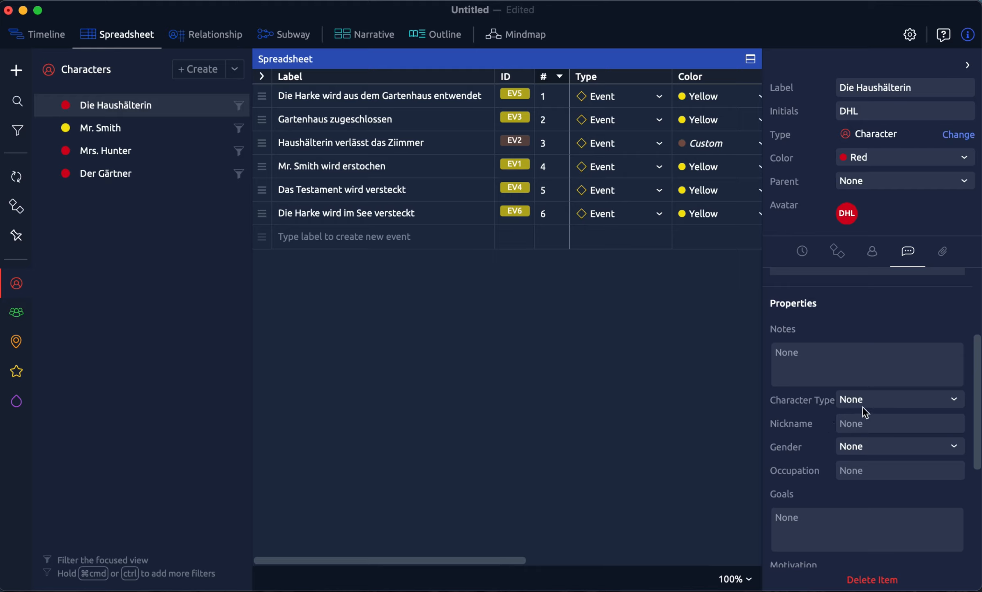
click(954, 400)
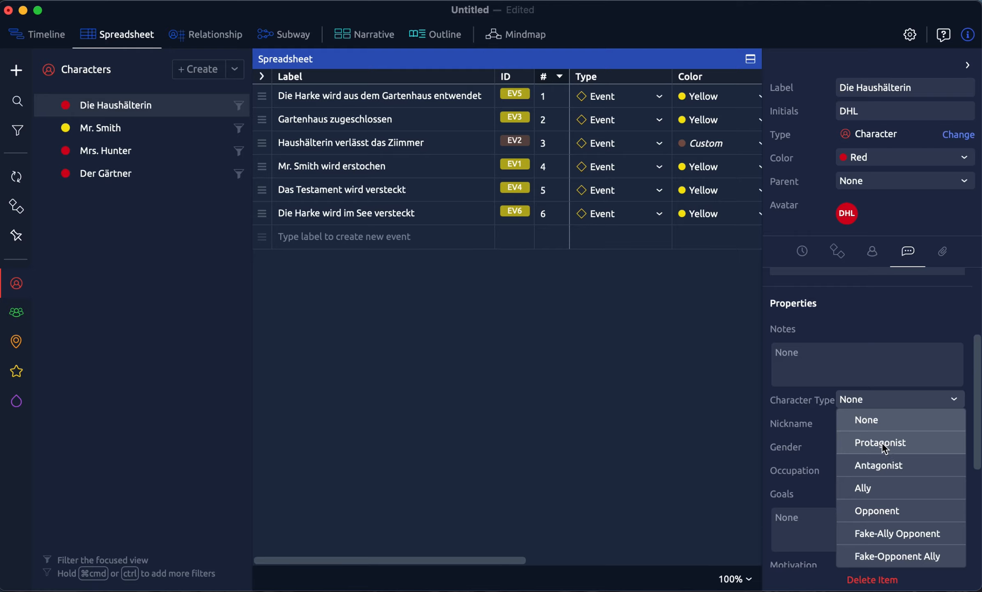
click(815, 456)
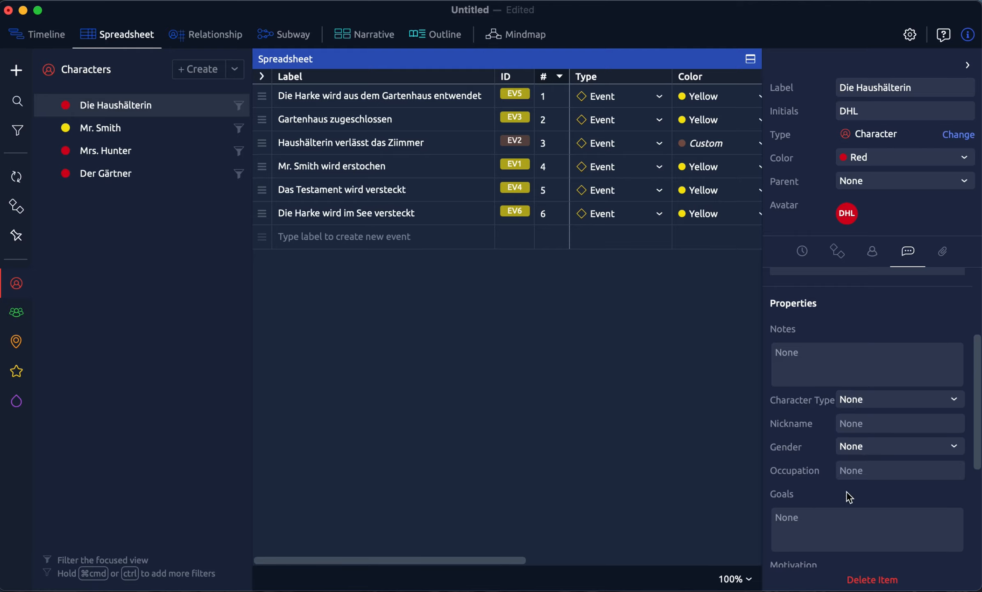
click(862, 470)
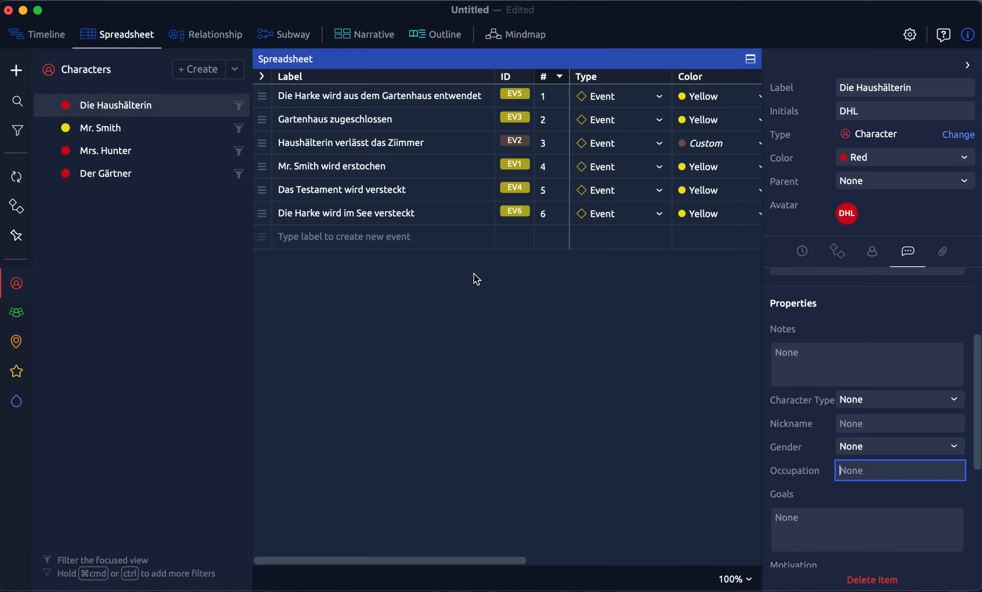
Step: Select the event "Die Harke wird im See versteckt" to view its properties
click(441, 215)
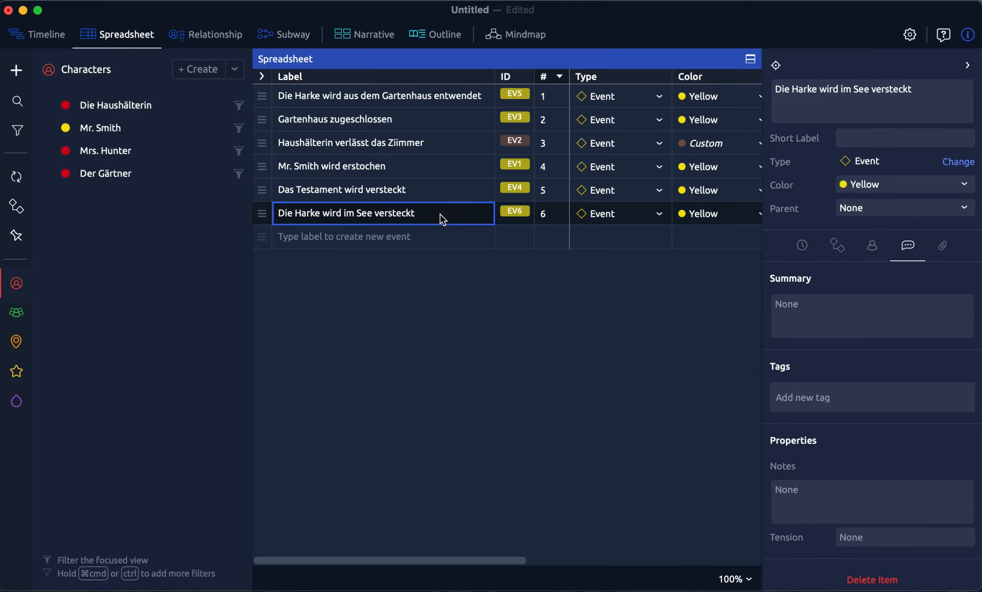